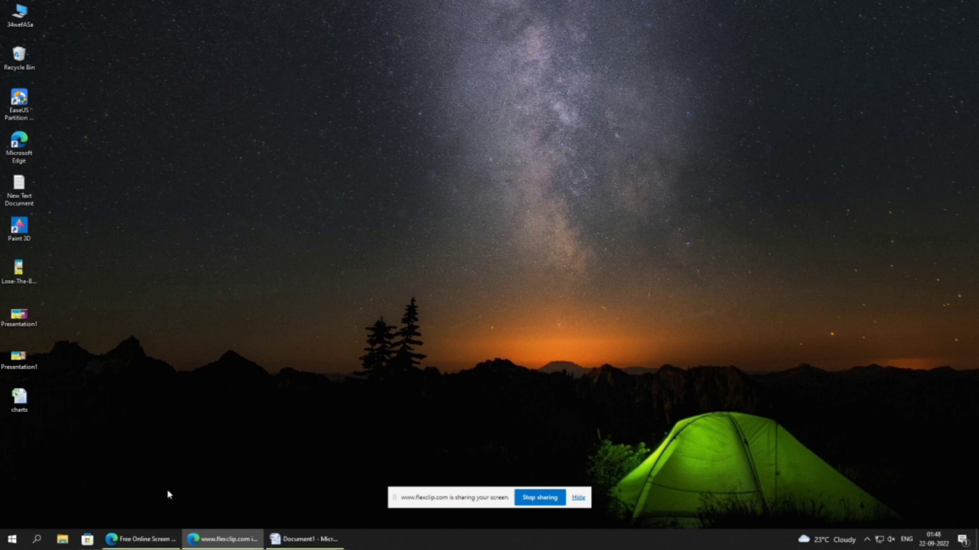
- Search Windows for WORD, launch Microsoft Office Word 2007 in a maximized window and close it again
left_click(37, 540)
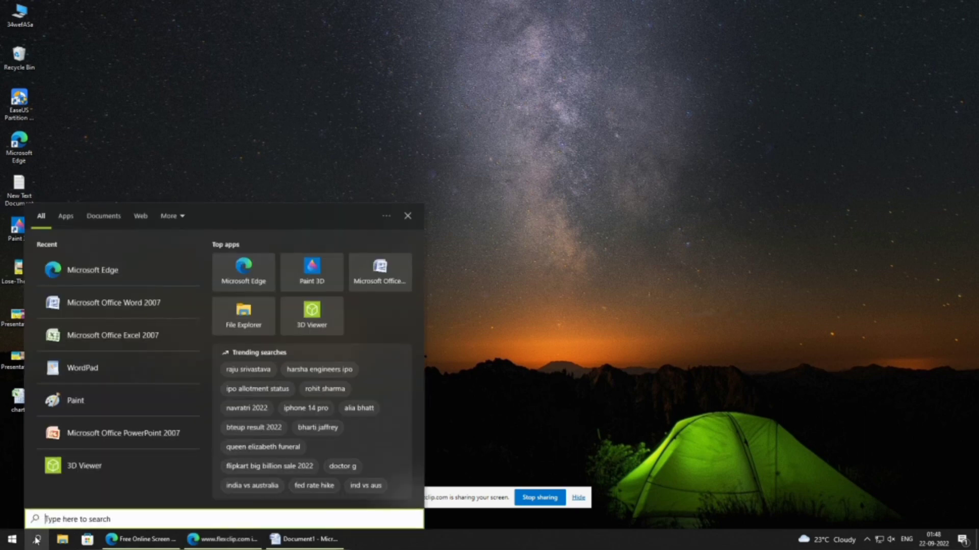
type("WORD")
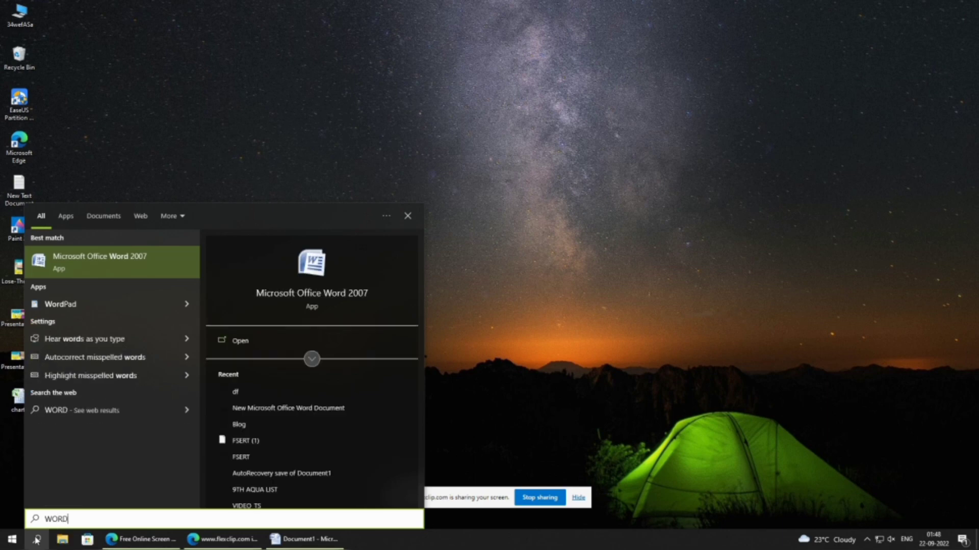
left_click(129, 270)
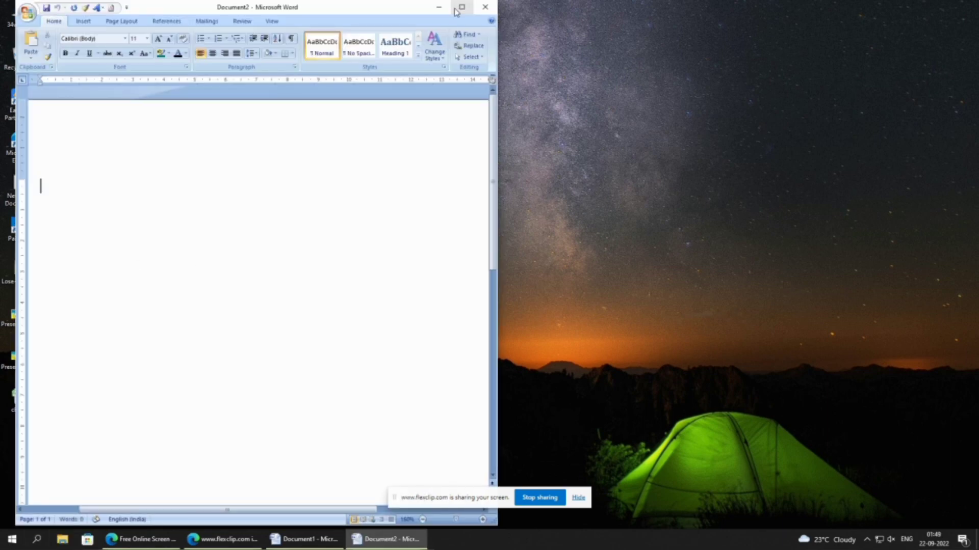
left_click(461, 8)
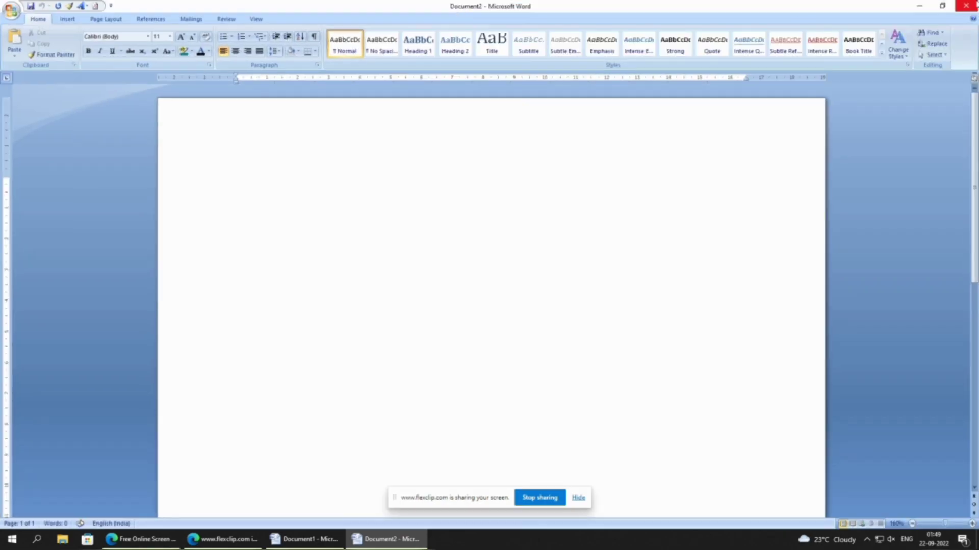
left_click(970, 6)
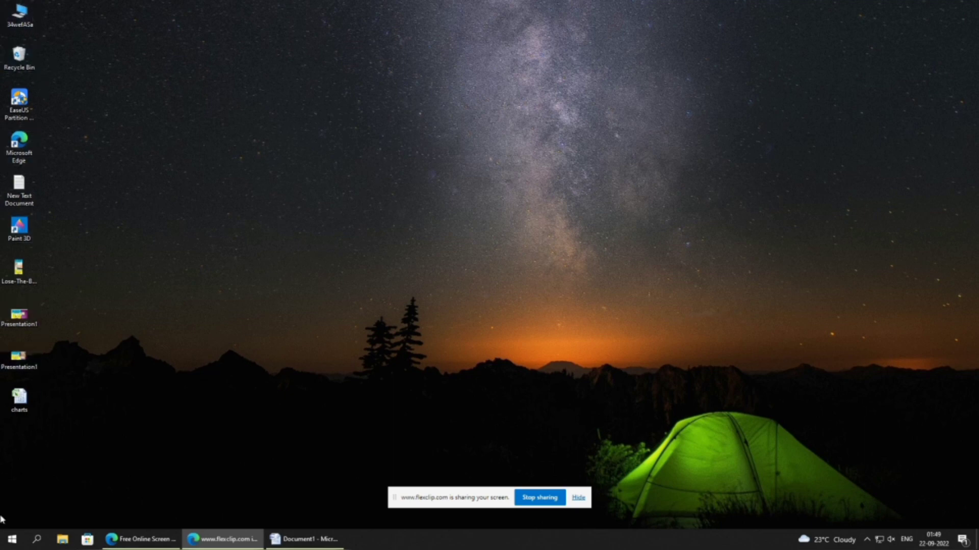
- Launch Microsoft Office Word 2007 from the Microsoft Office folder of installed programs, maximize the window and close it
left_click(12, 541)
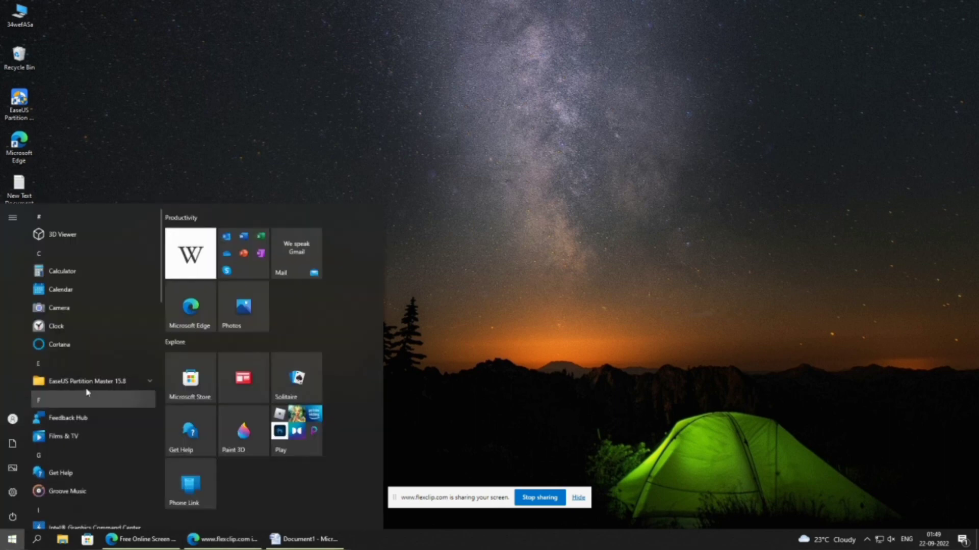
scroll(108, 318, "down", 3)
scroll(104, 331, "down", 3)
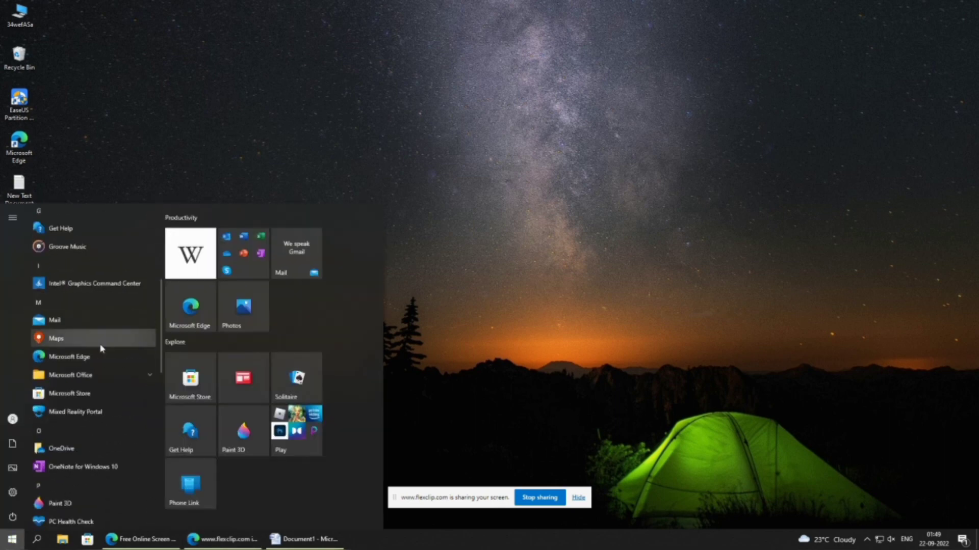
left_click(78, 375)
scroll(78, 374, "down", 2)
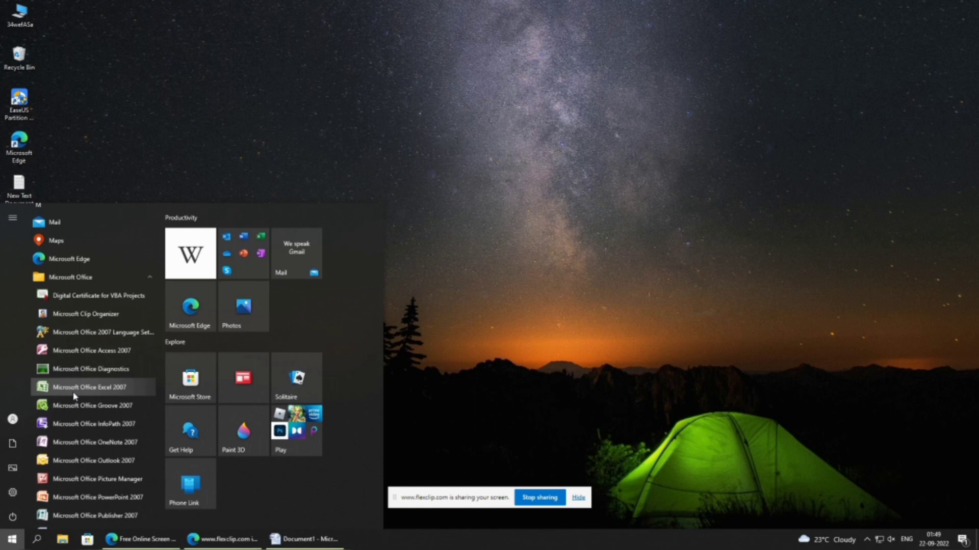
scroll(74, 396, "down", 4)
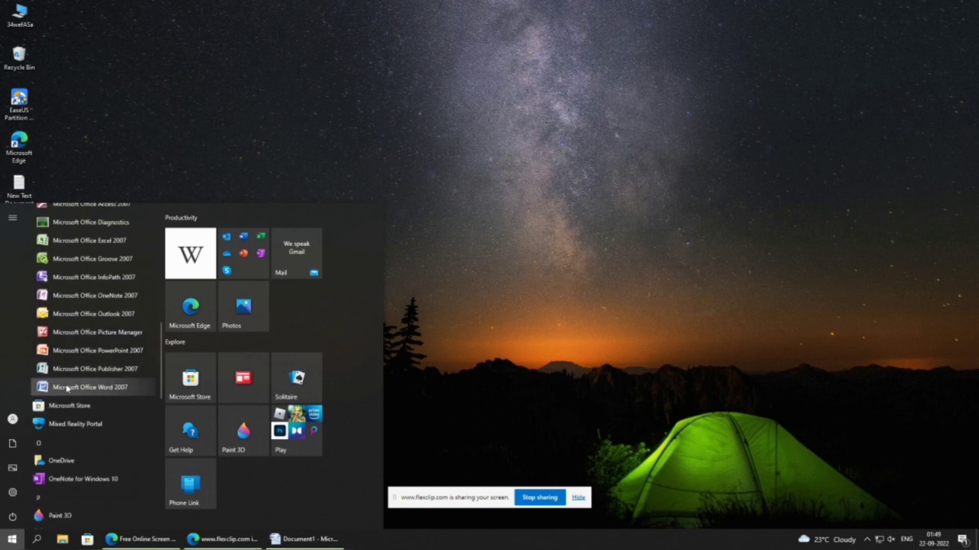
left_click(70, 388)
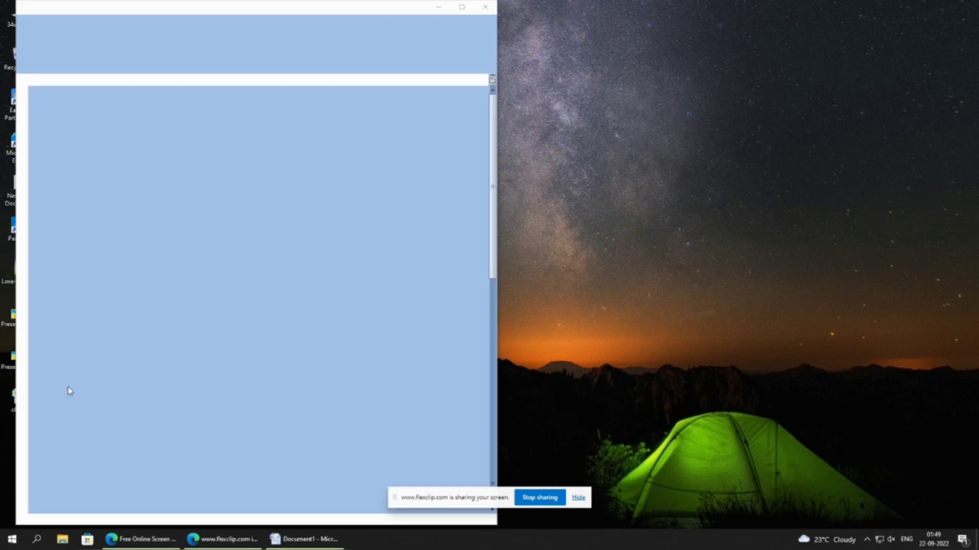
left_click(463, 8)
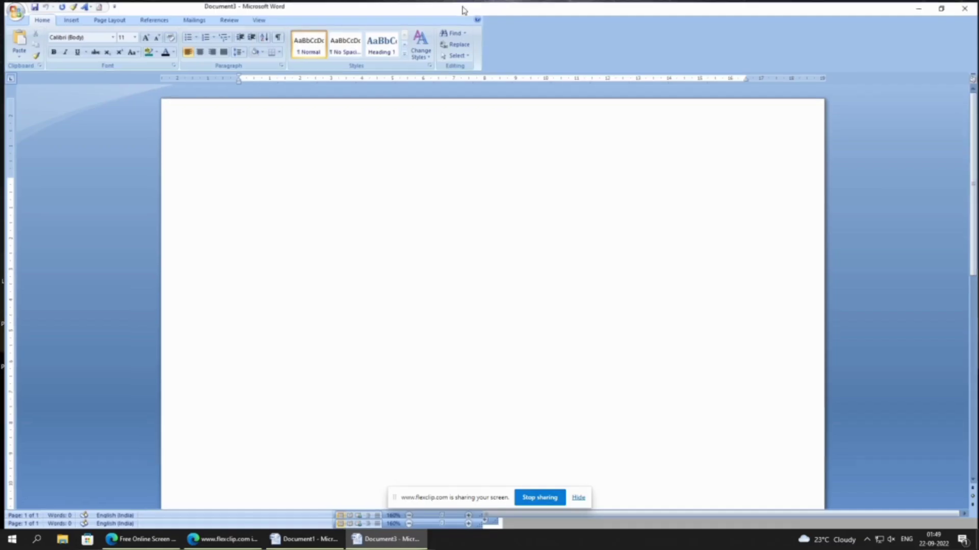
left_click(967, 8)
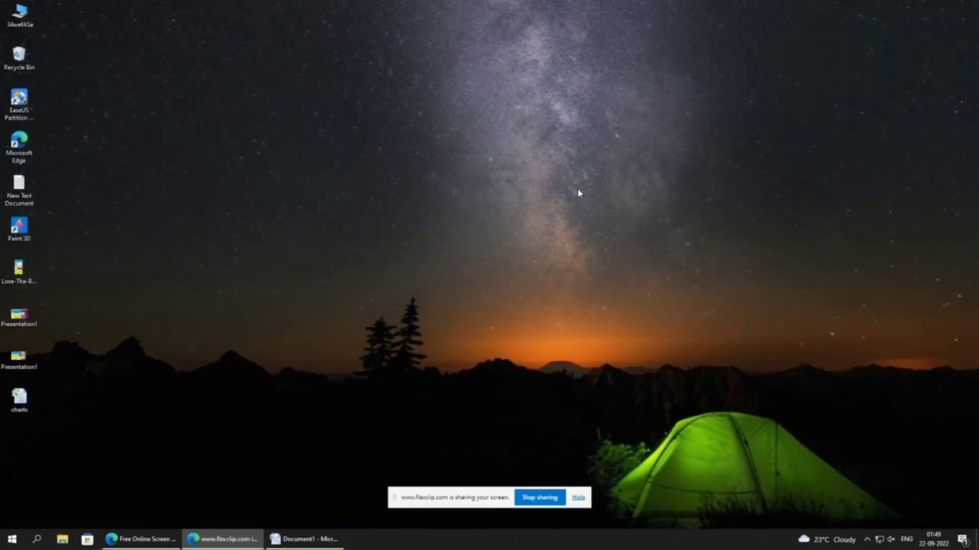
- Create a new Microsoft Office Word Document on the desktop, keeping its default name
right_click(212, 197)
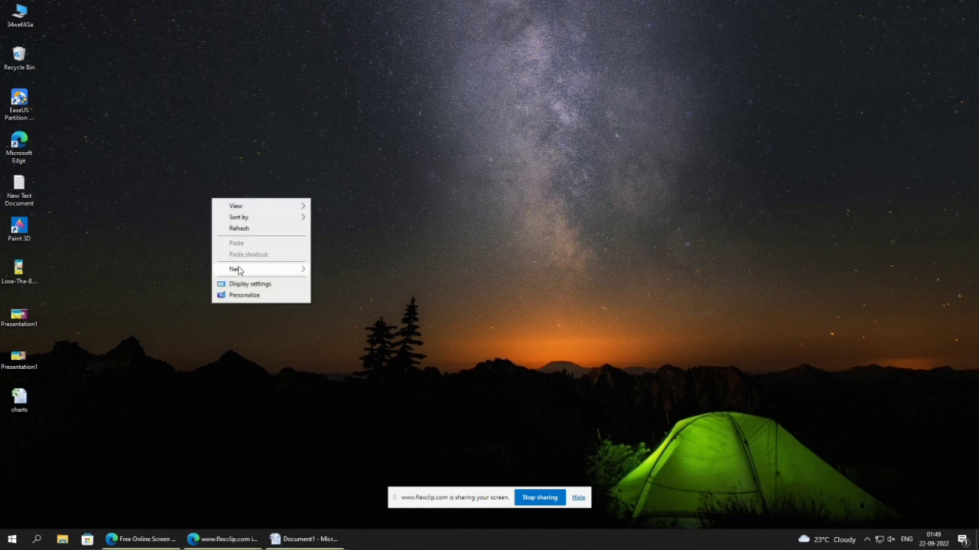
mouse_move(241, 271)
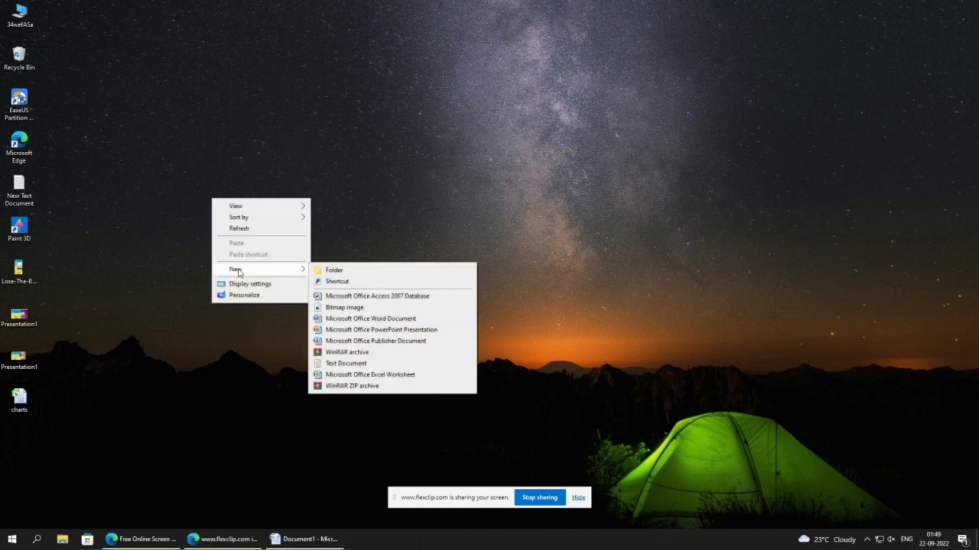
left_click(332, 320)
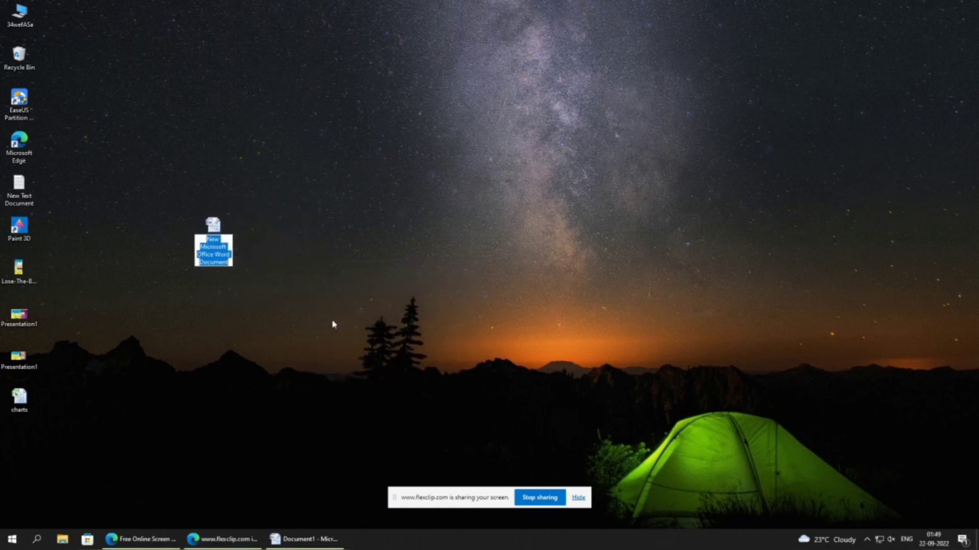
left_click(213, 229)
- Open the new desktop Word document, close it and minimize Document1 to return to the desktop
double_click(213, 230)
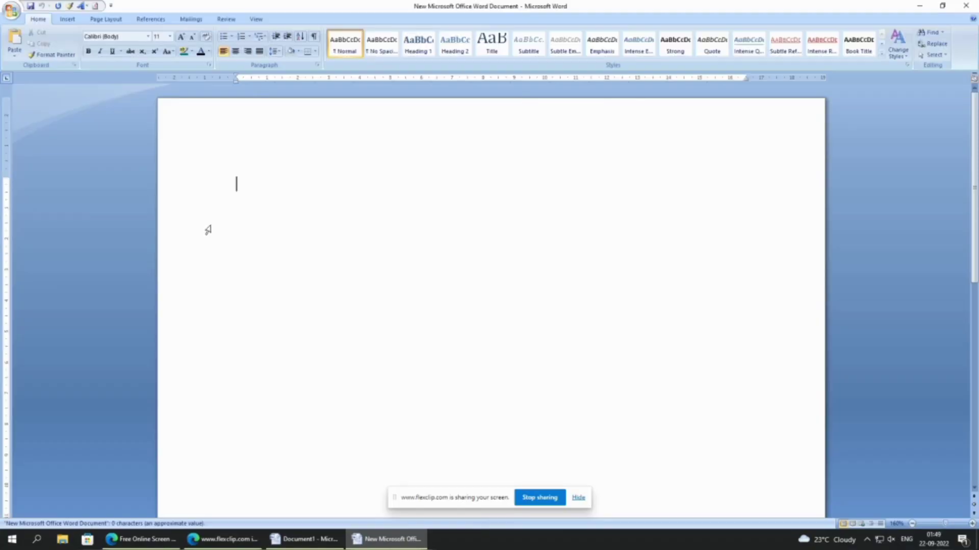
left_click(965, 5)
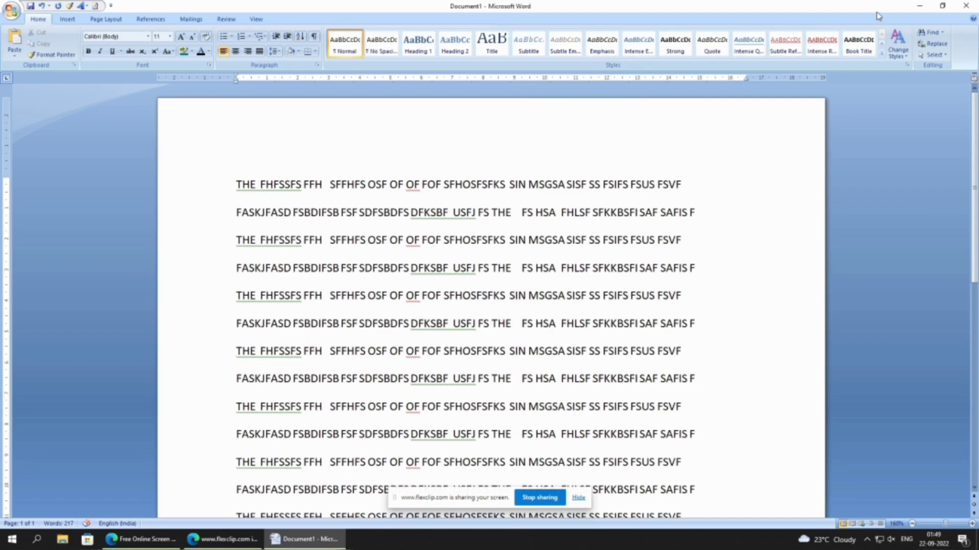
left_click(920, 7)
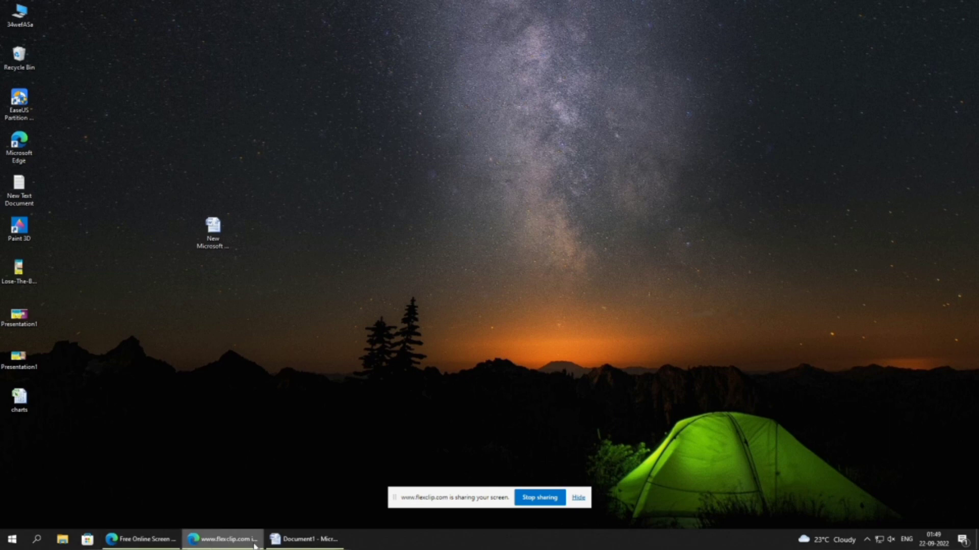
- Bring Document1 back into view and select its first line of text
left_click(299, 540)
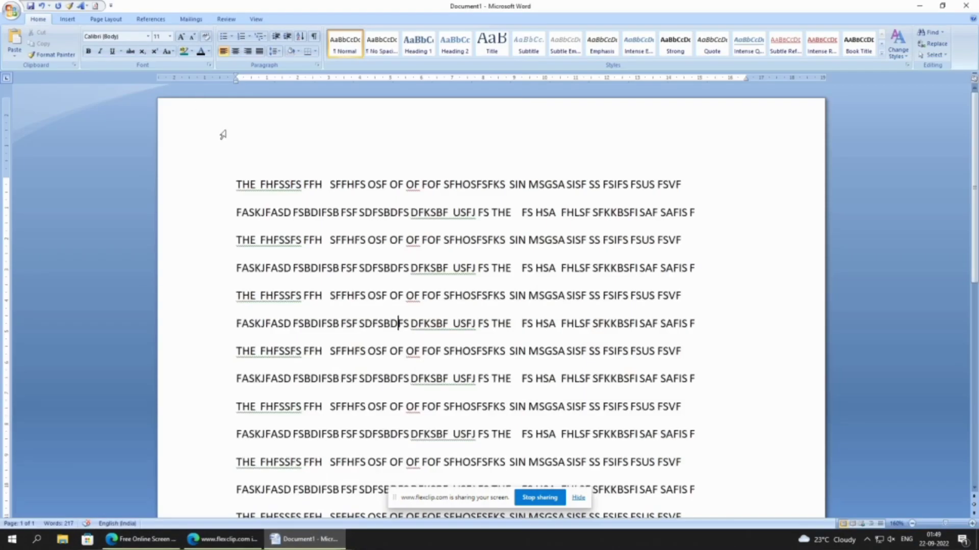
left_click(223, 137)
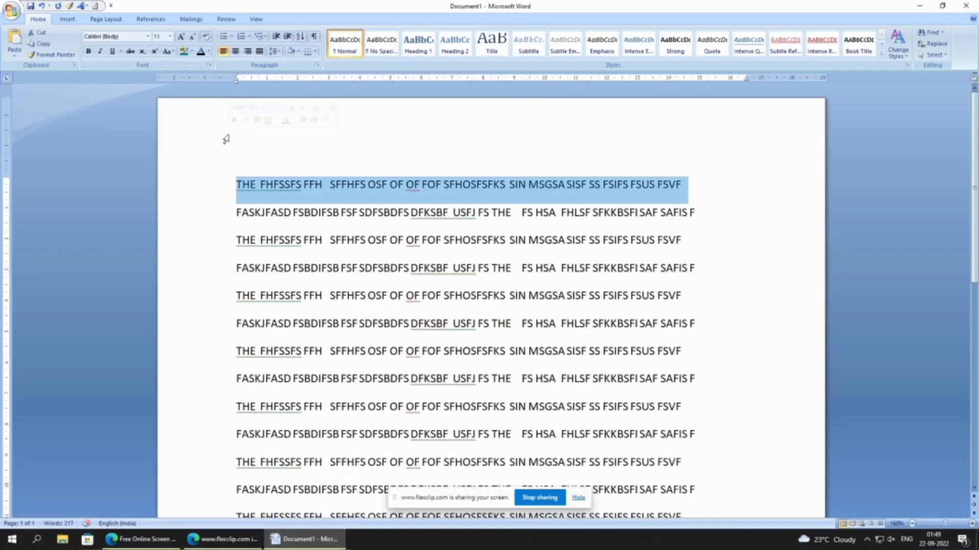
- Browse the new-document templates under Calendars, Business cards, Brochures, Agendas and My templates without creating anything
left_click(11, 14)
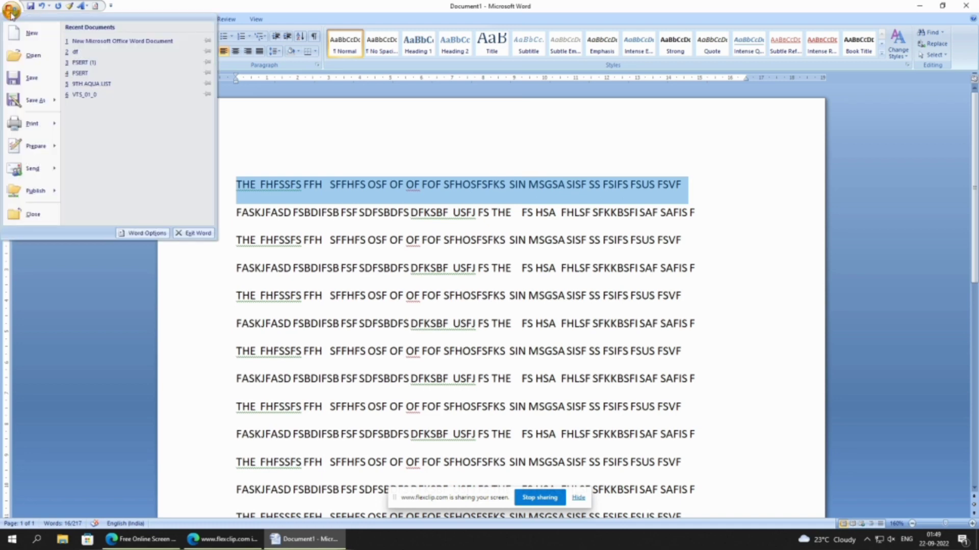
left_click(32, 33)
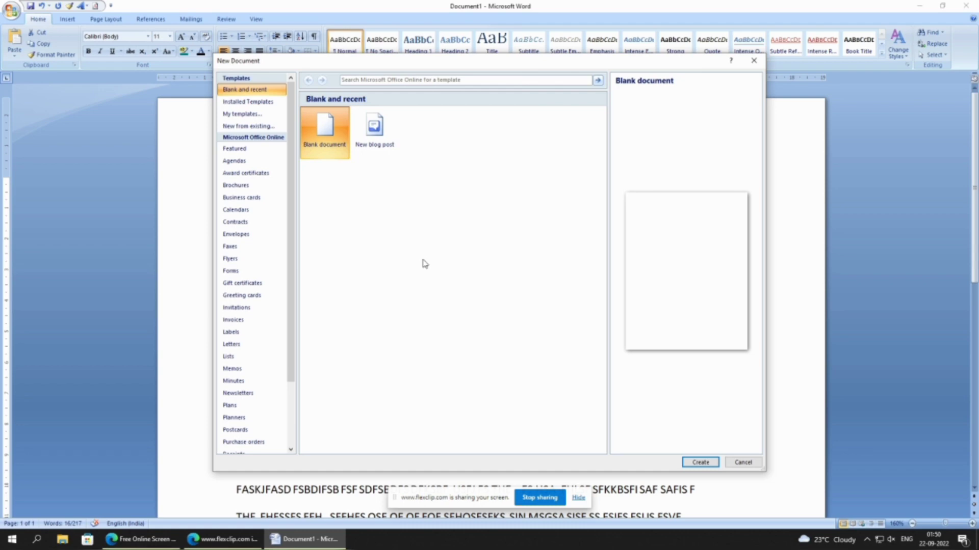
left_click(239, 210)
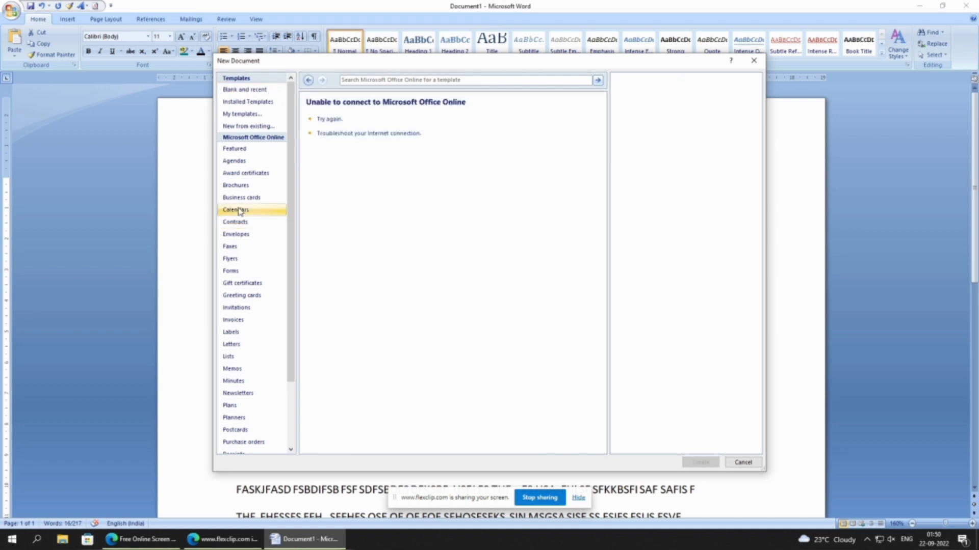
left_click(241, 198)
left_click(240, 186)
left_click(241, 161)
left_click(247, 116)
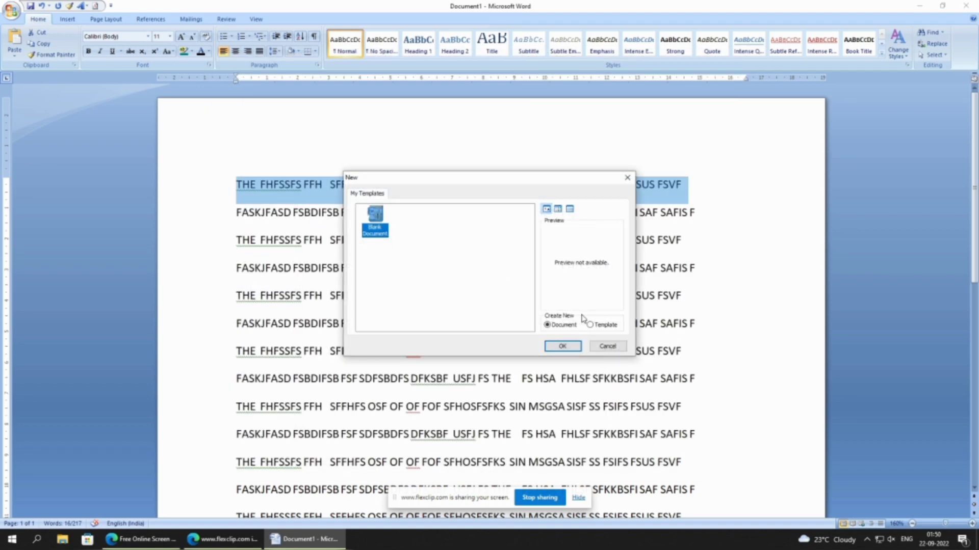
left_click(608, 346)
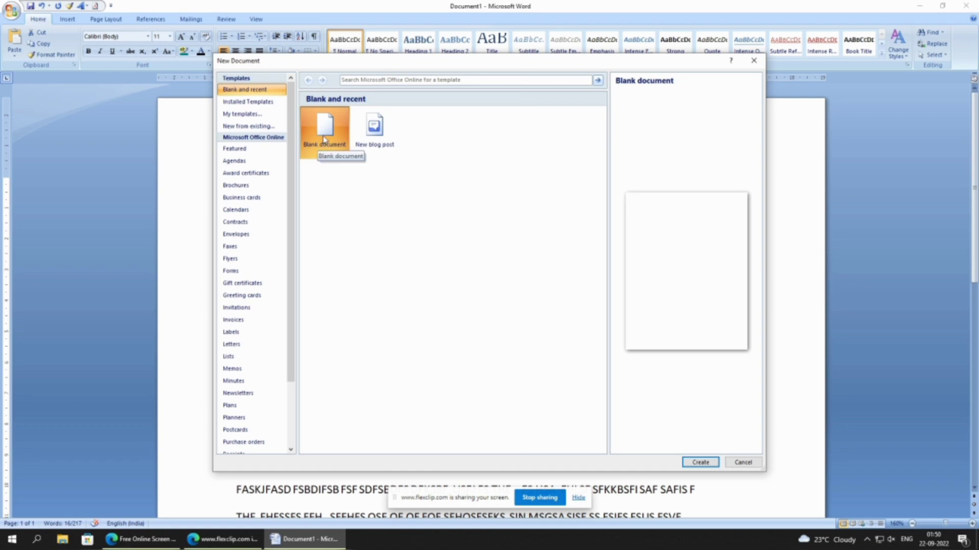
- Create a new blank document and locate the Open command without running it
left_click(701, 462)
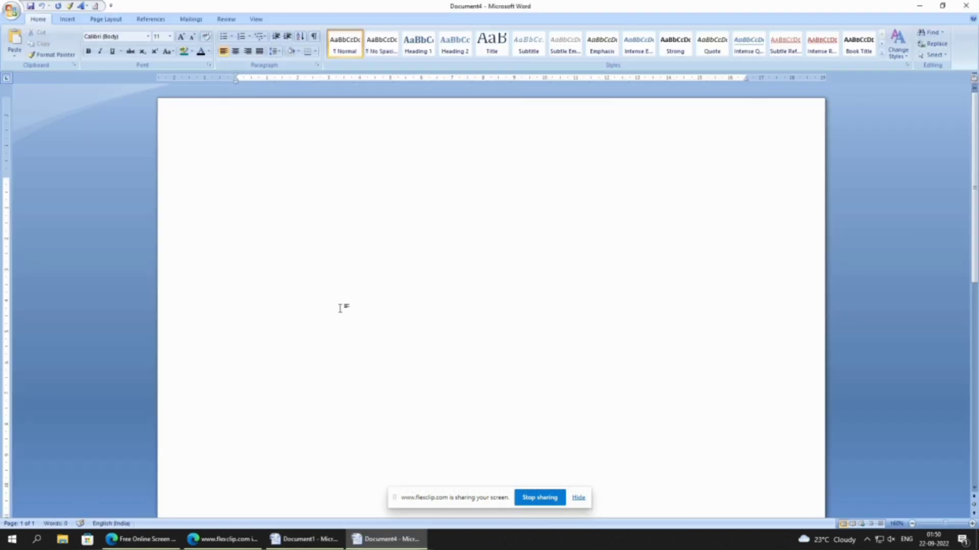
left_click(11, 12)
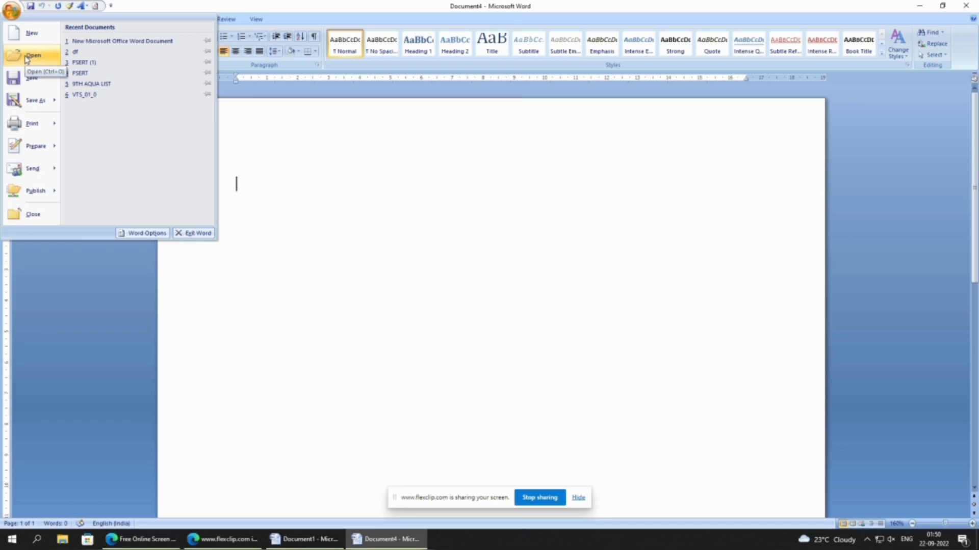
left_click(389, 279)
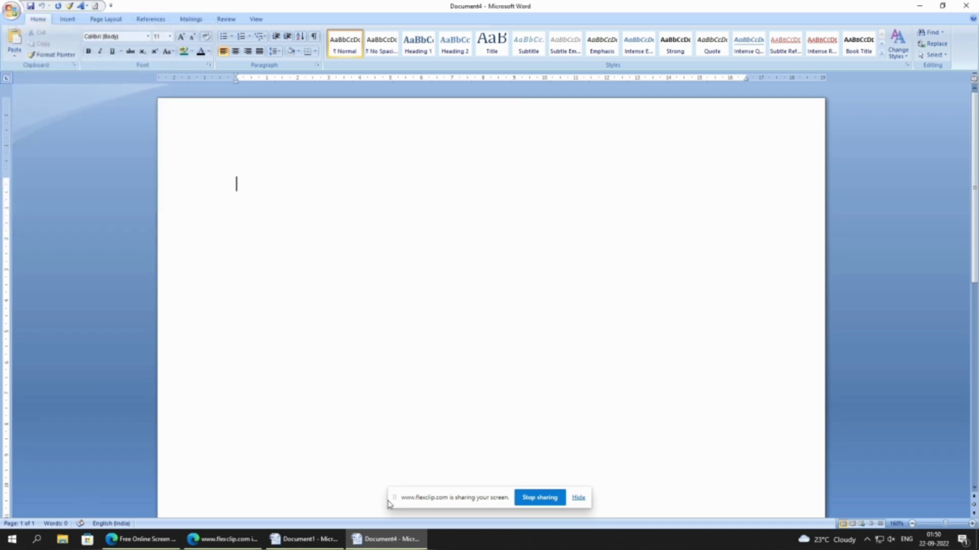
- Save Document1 to the Desktop as a Word Document, using a person's first name in capitals as the file name
left_click(305, 539)
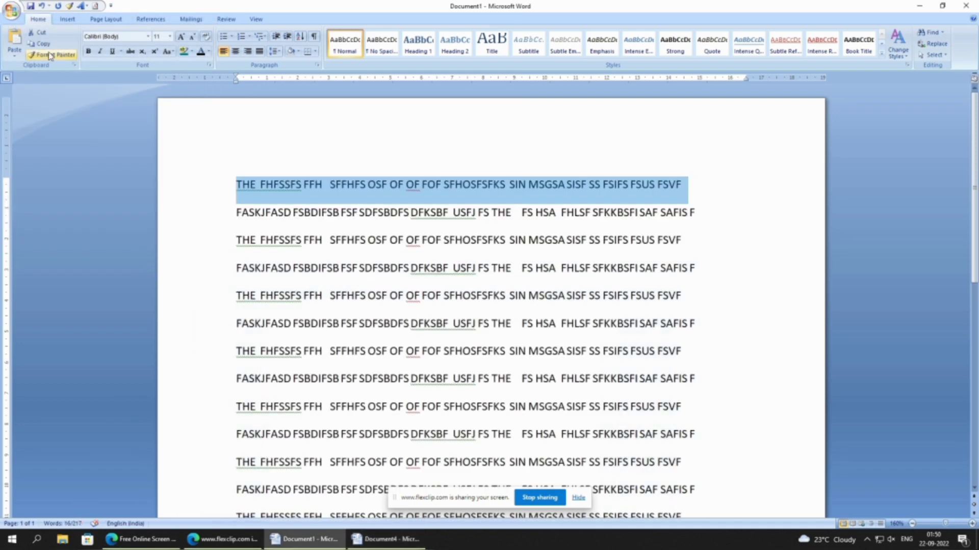
left_click(11, 11)
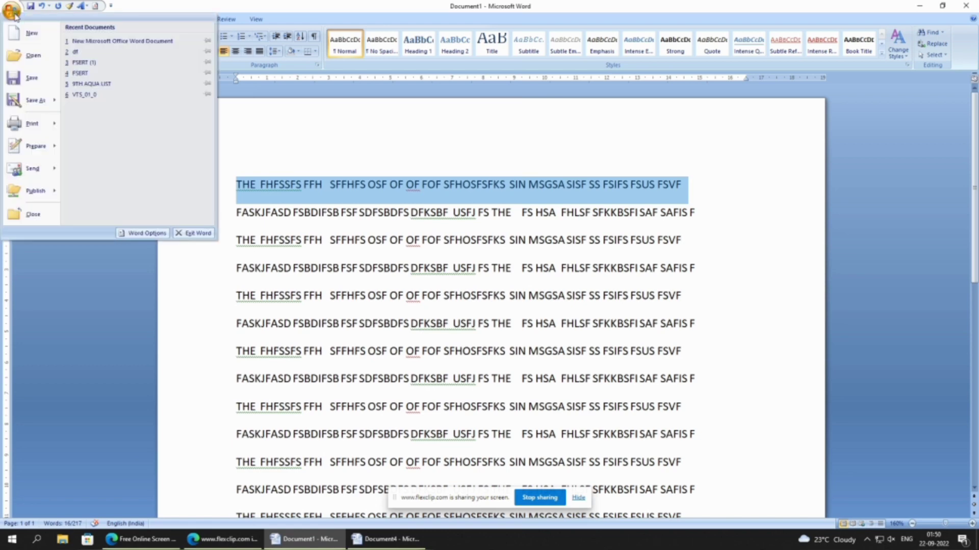
left_click(31, 81)
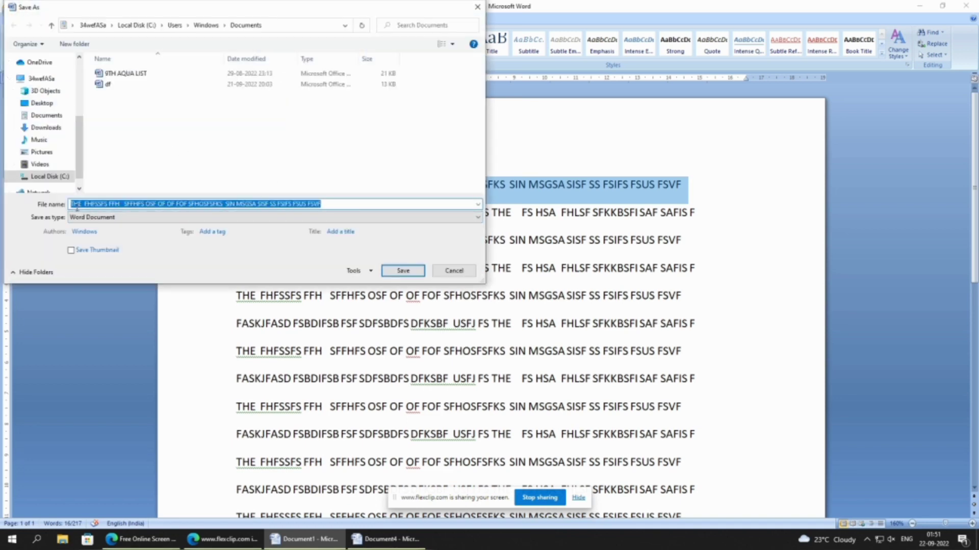
type("RAH")
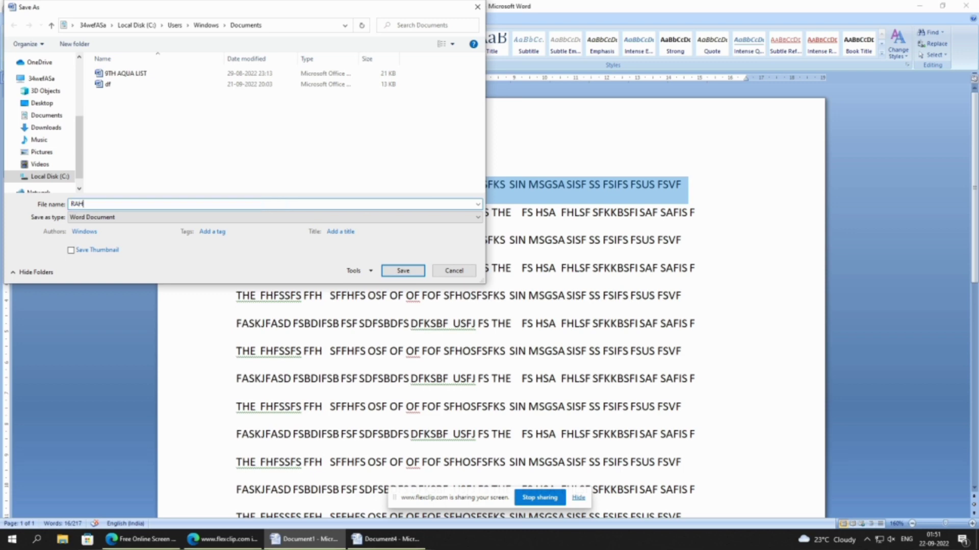
type("UL")
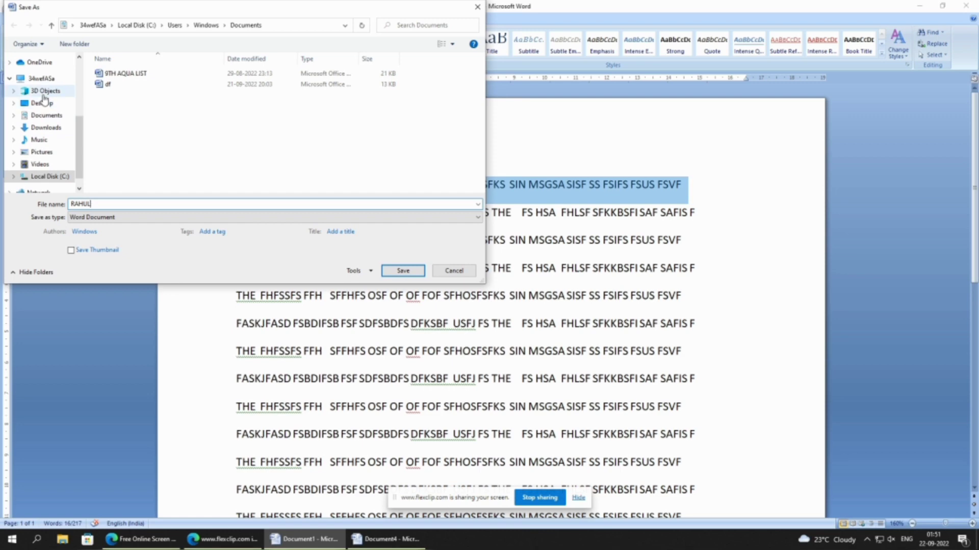
left_click(42, 105)
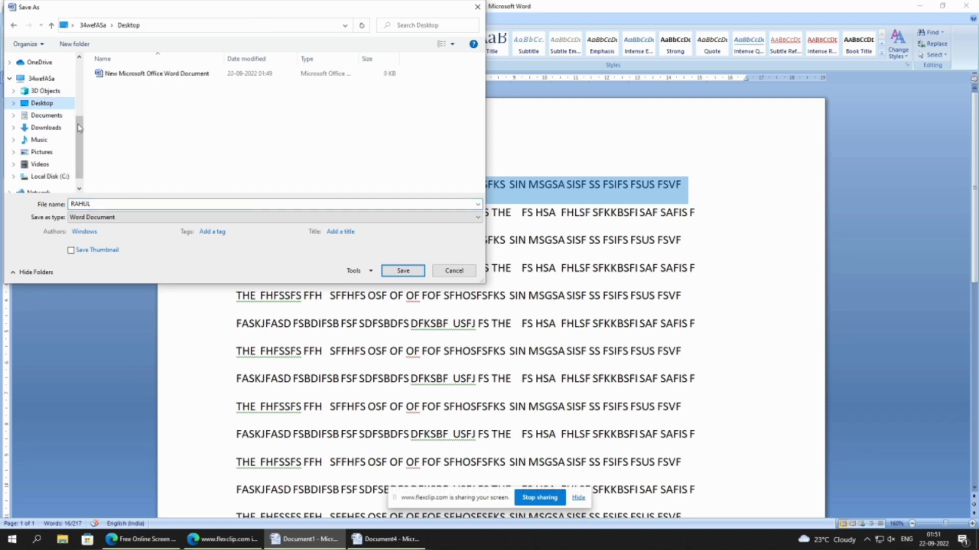
scroll(43, 133, "down", 1)
left_click(58, 162)
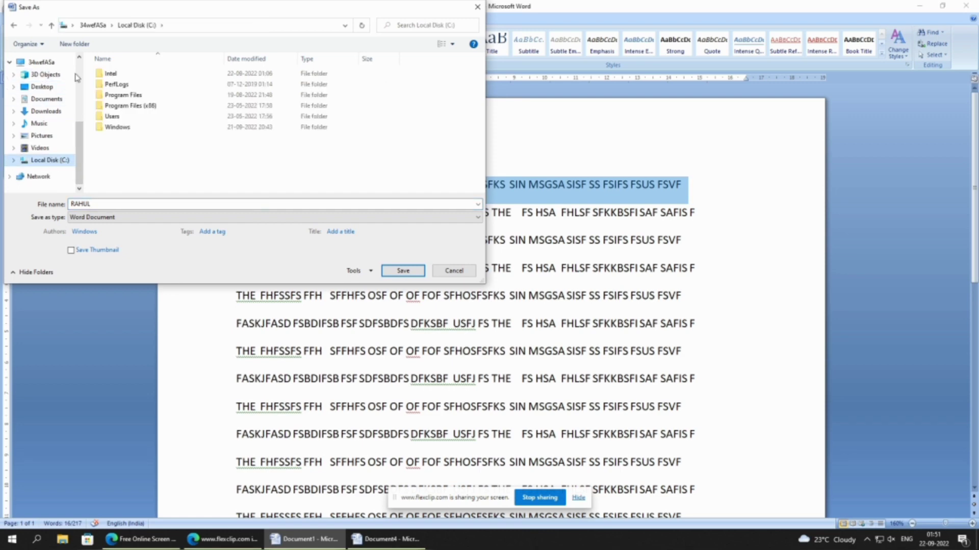
left_click(50, 87)
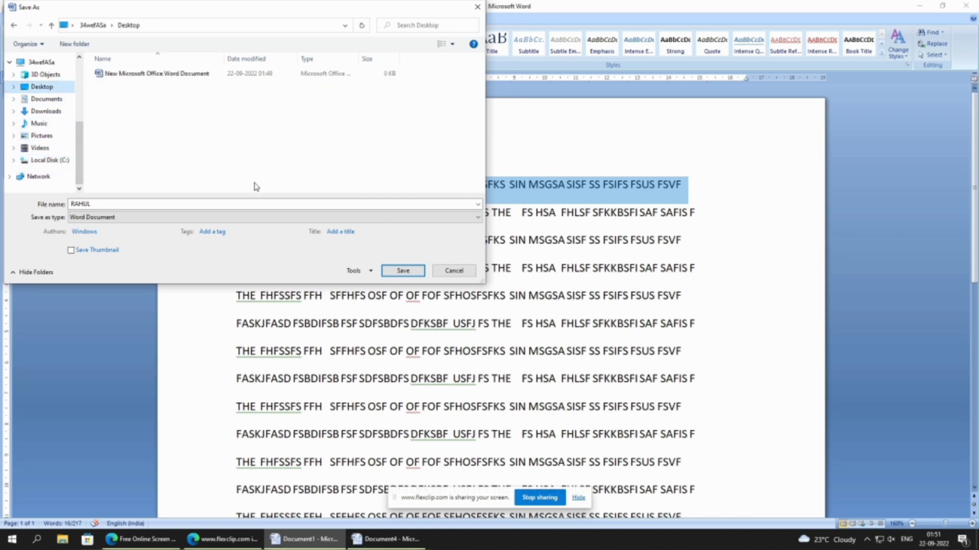
left_click(402, 270)
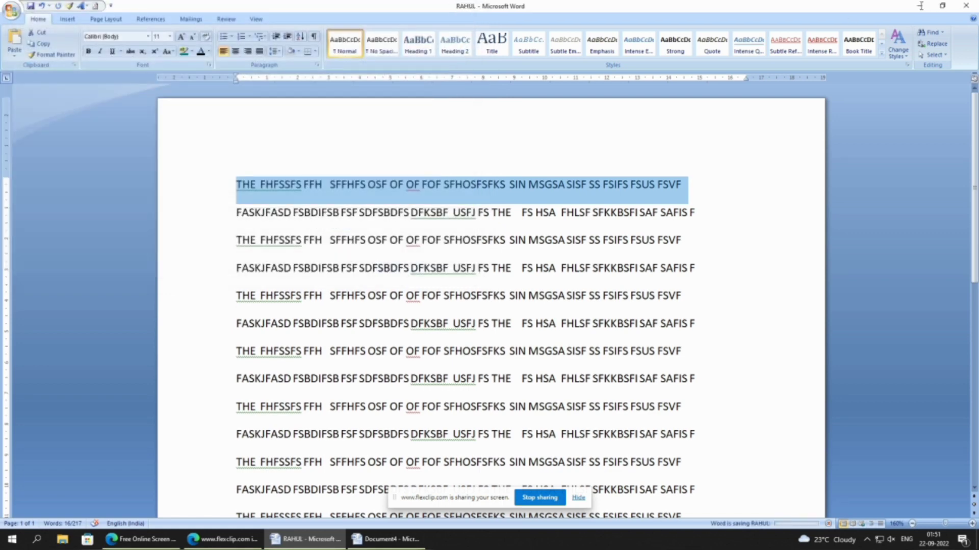
- Check the desktop for the newly saved file and bring its document window back into view
left_click(762, 211)
left_click(921, 7)
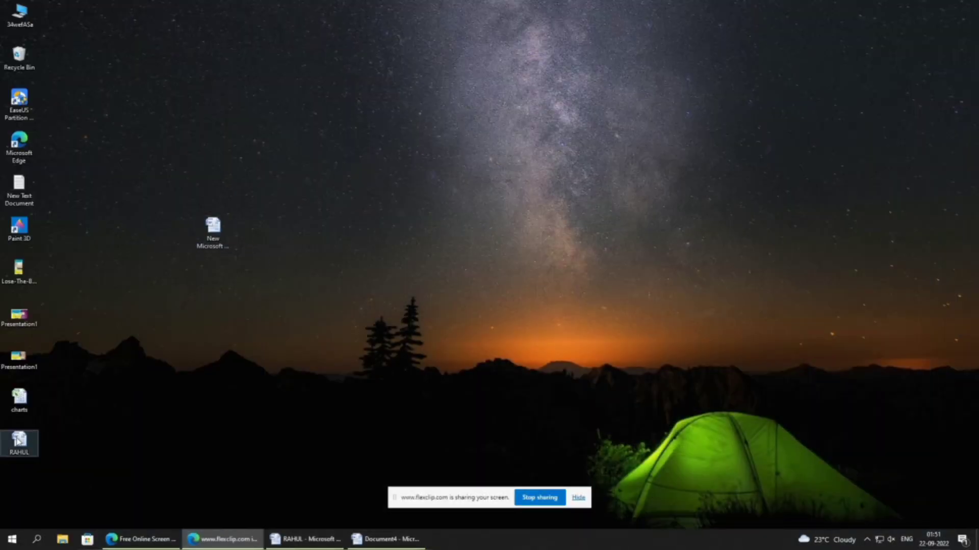
left_click_drag(47, 430, 12, 463)
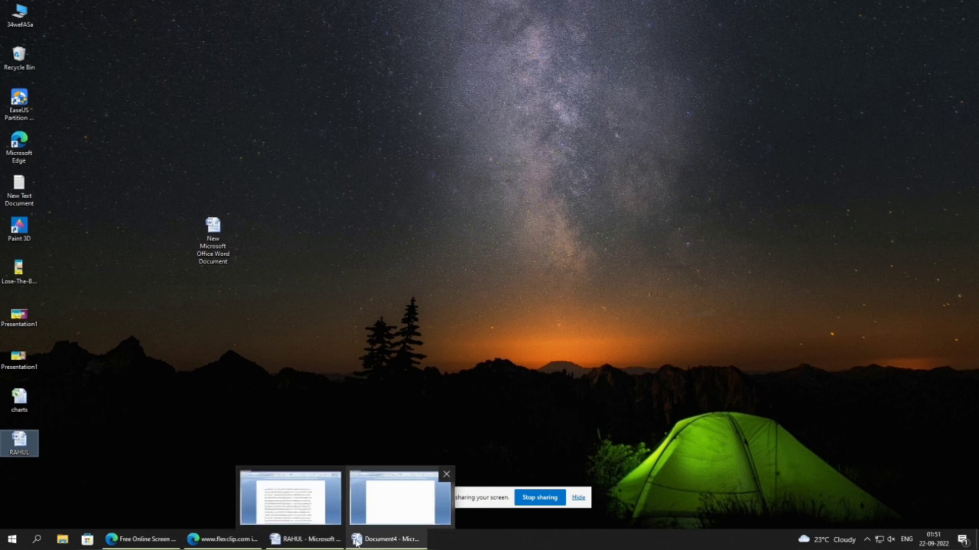
left_click(321, 538)
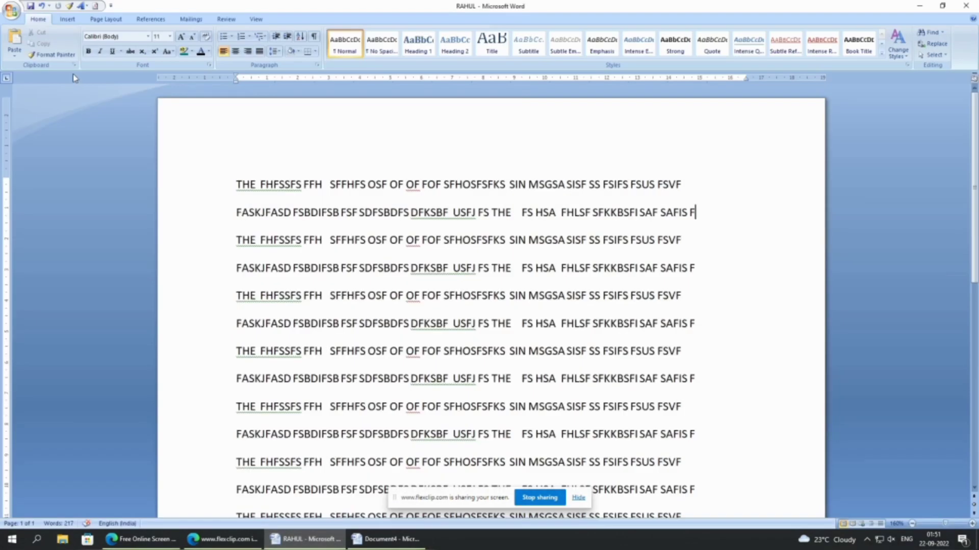
- Look over the Save As formats and try to print one copy of all pages with Microsoft Print to PDF
left_click(11, 11)
mouse_move(33, 101)
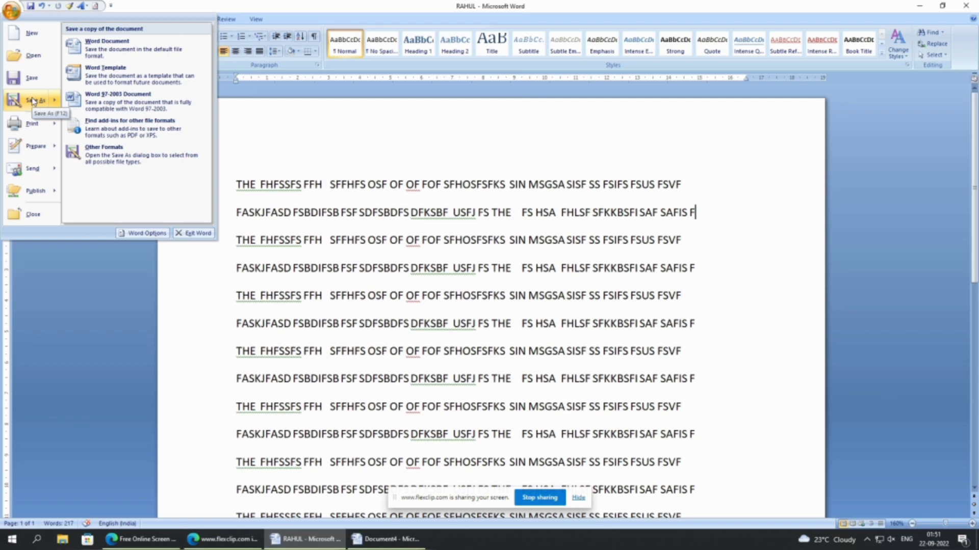
mouse_move(33, 124)
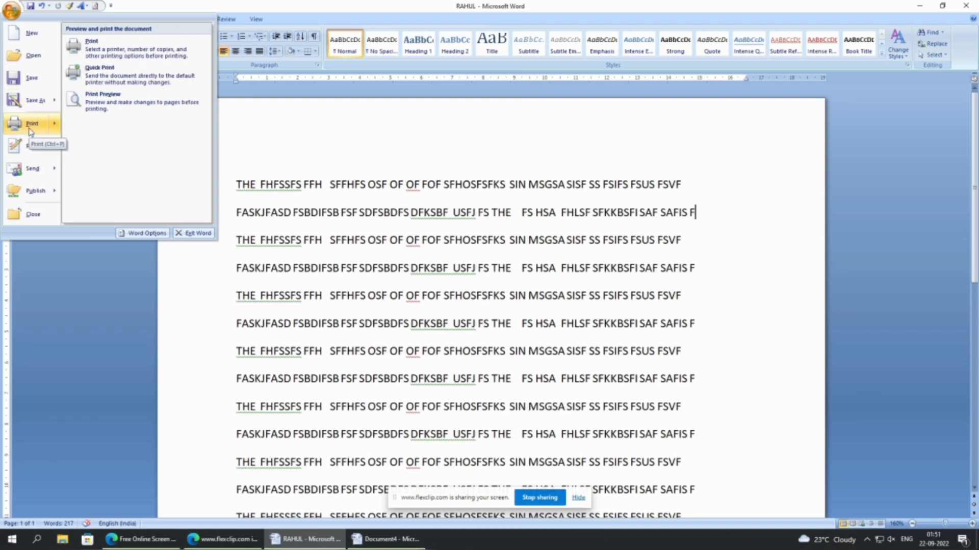
left_click(123, 47)
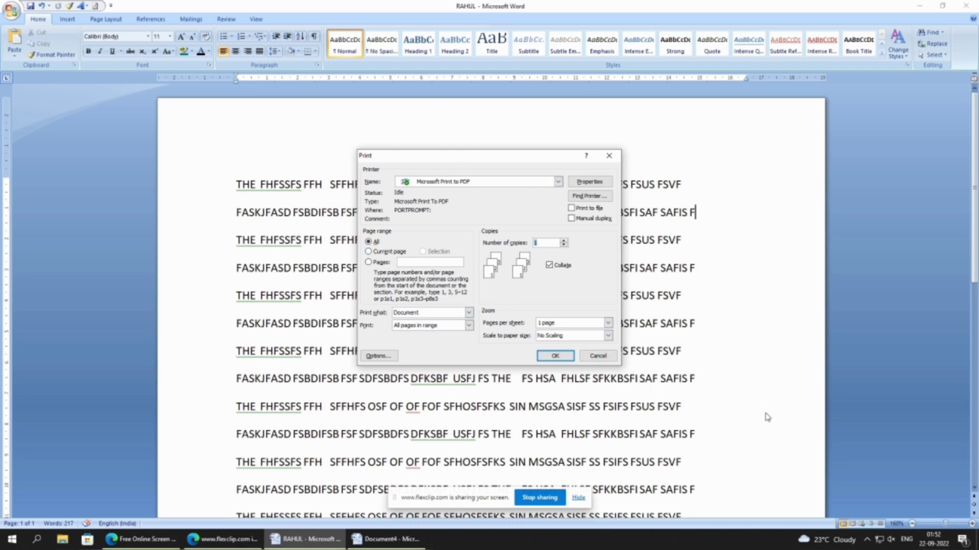
left_click(557, 354)
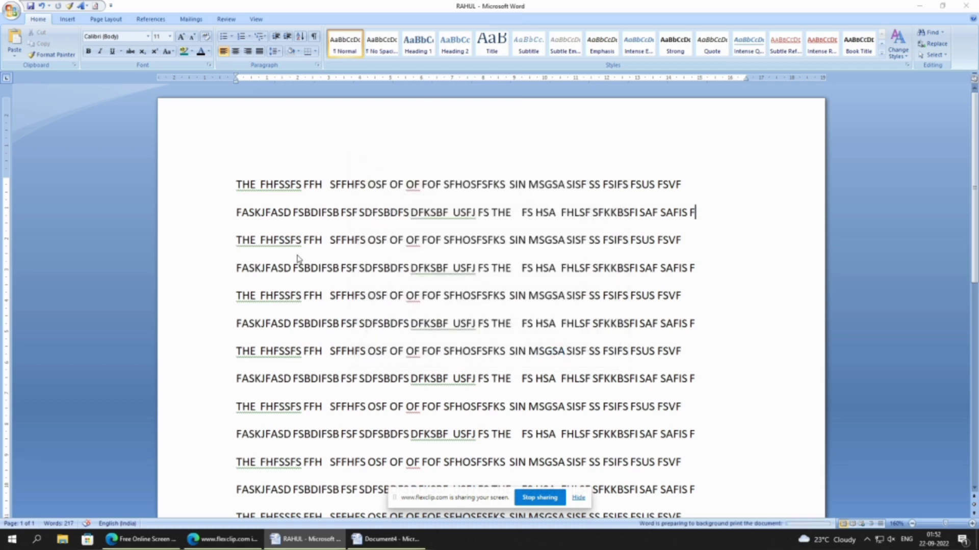
left_click(461, 262)
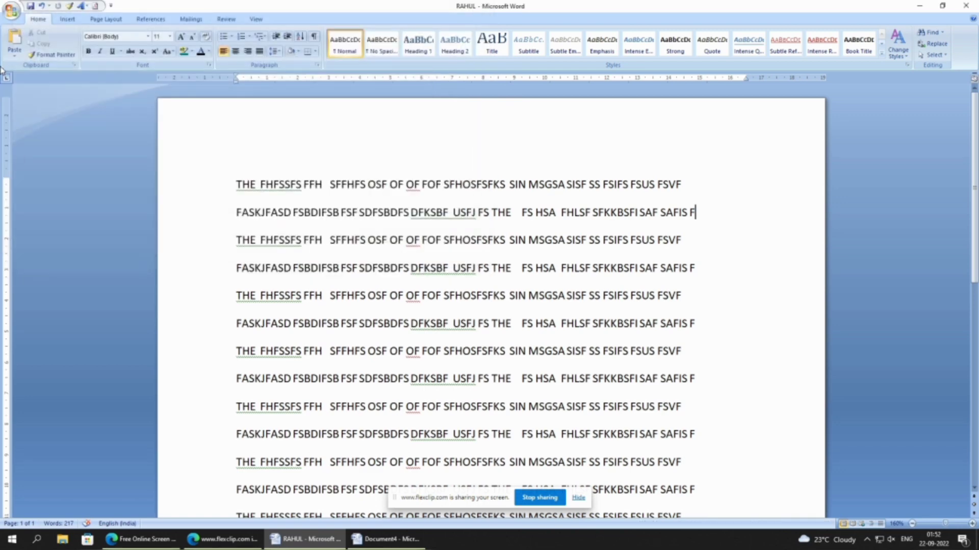
- View the document in Print Preview and return to normal editing
left_click(13, 13)
mouse_move(37, 123)
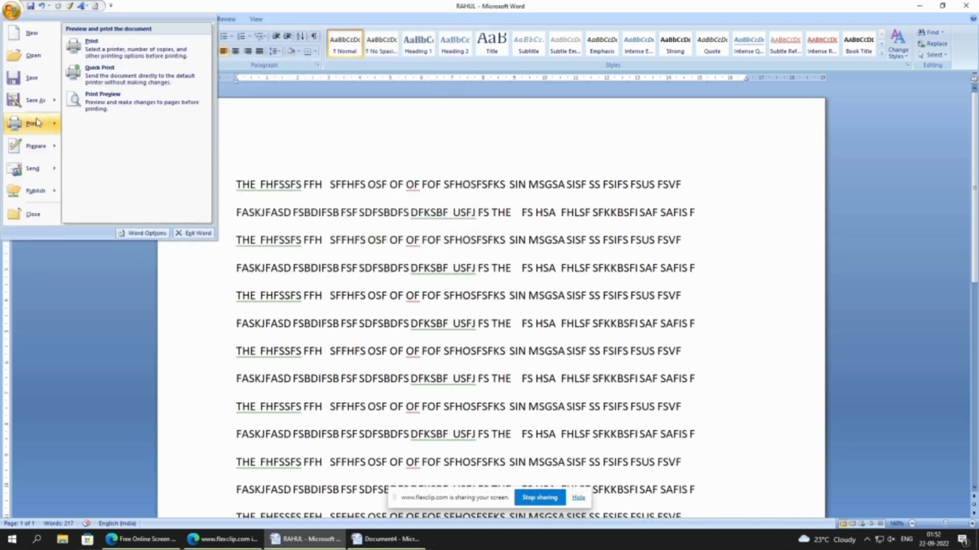
left_click(112, 104)
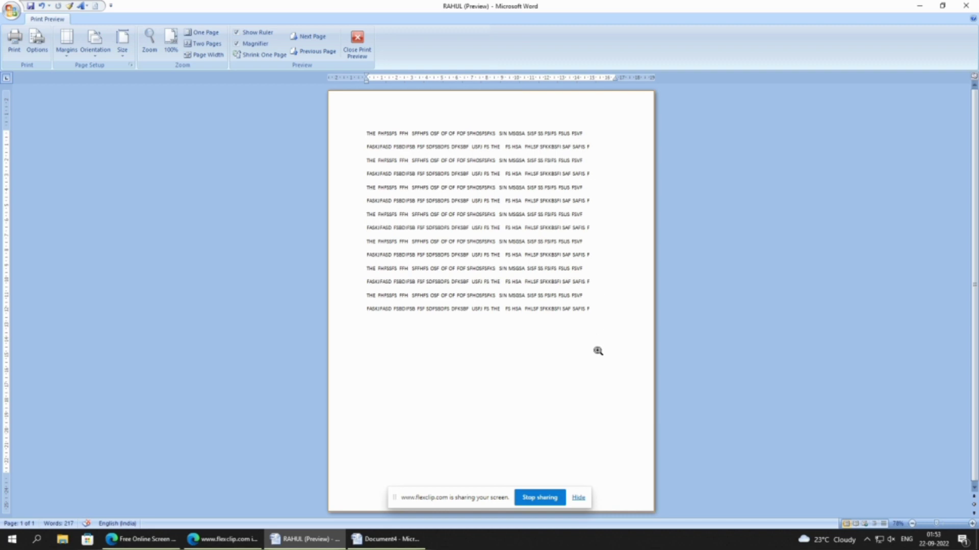
left_click(367, 52)
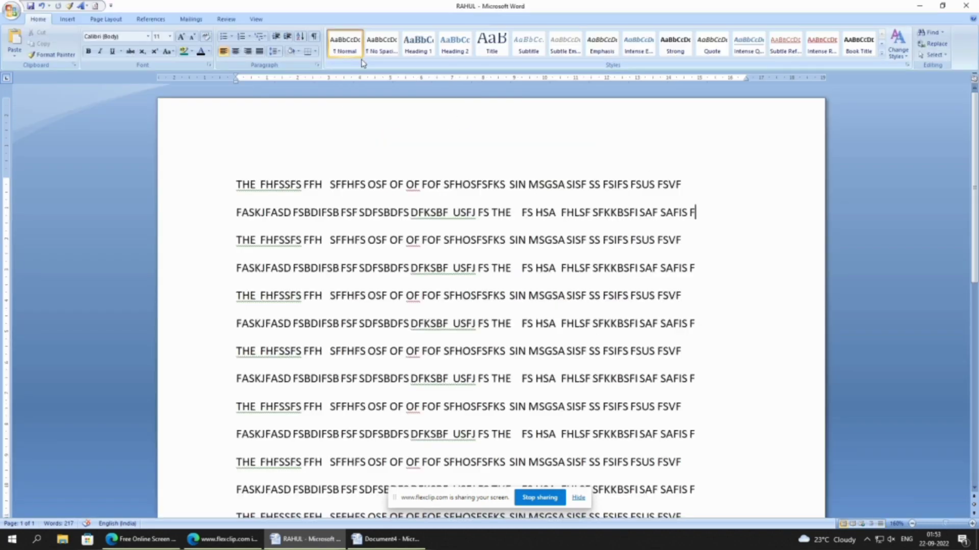
- Look over the Prepare, Send and Publish options, and close the saved document
left_click(12, 10)
mouse_move(23, 155)
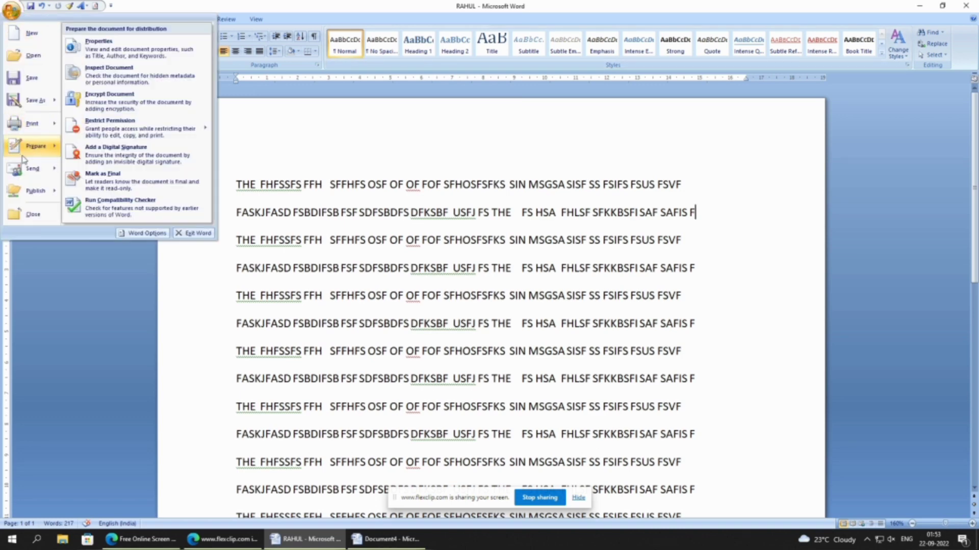
mouse_move(24, 175)
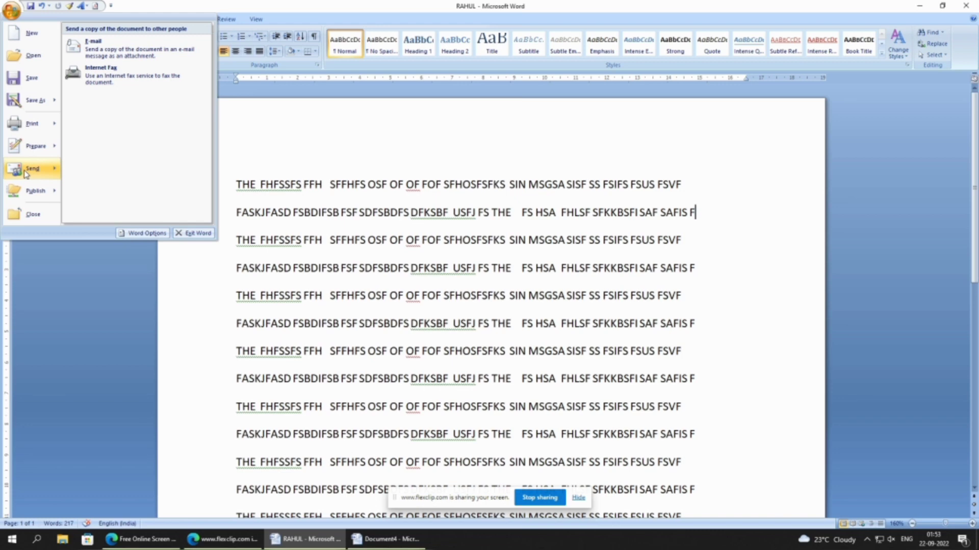
mouse_move(36, 197)
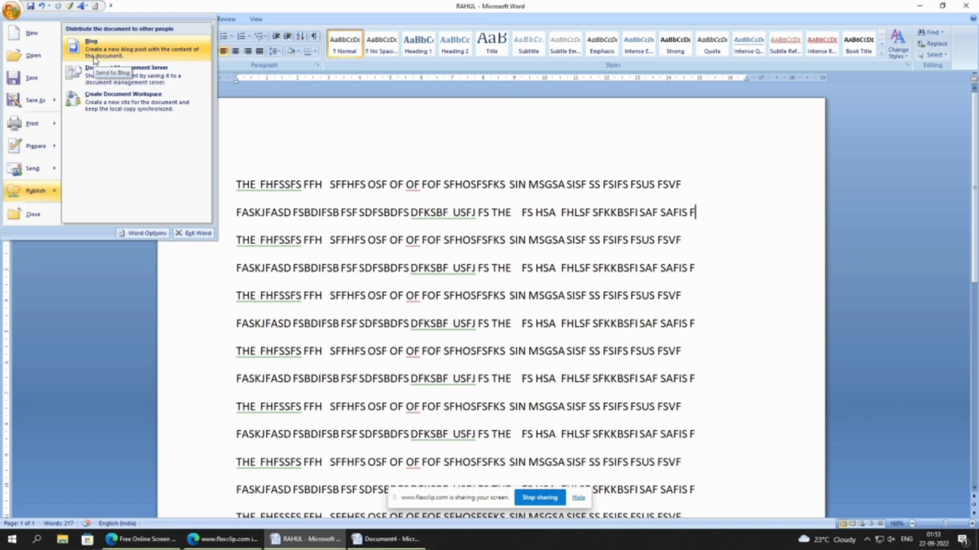
left_click(22, 218)
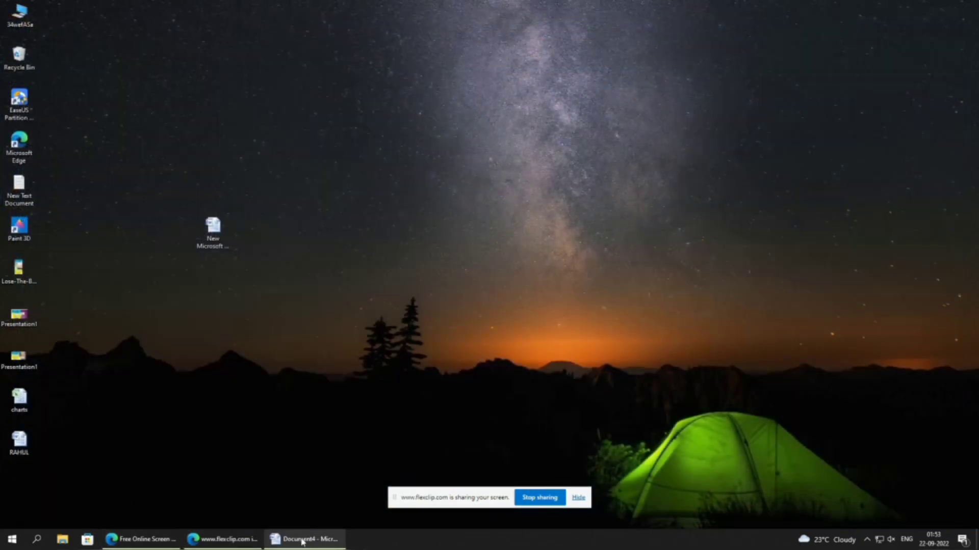
- Open New Microsoft Office Word Document from the desktop and switch back to Document4
left_click(304, 540)
left_click(303, 540)
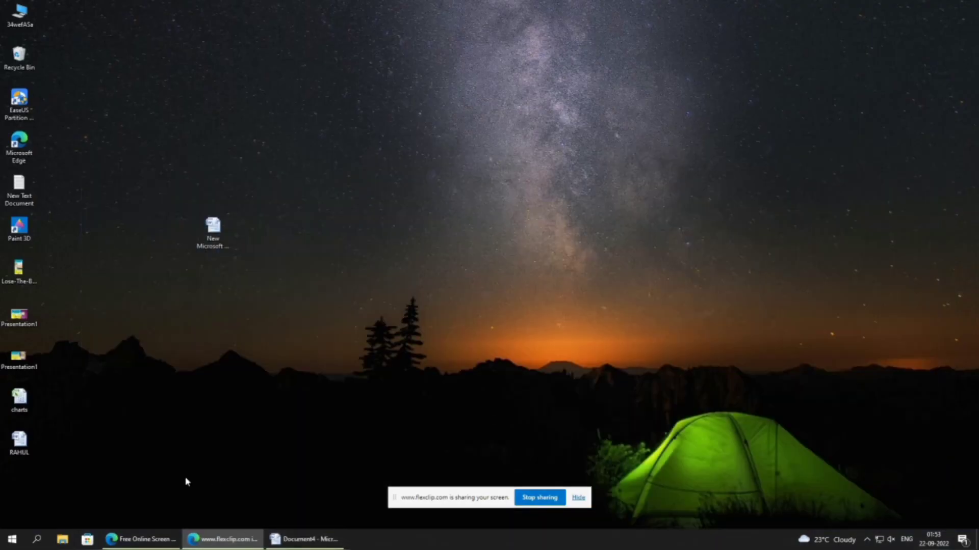
double_click(213, 228)
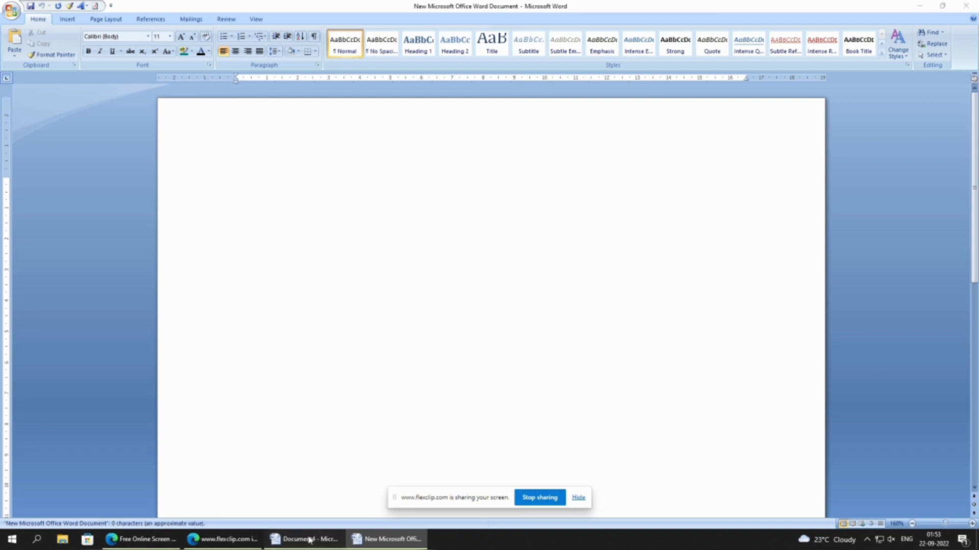
left_click(310, 539)
left_click(362, 540)
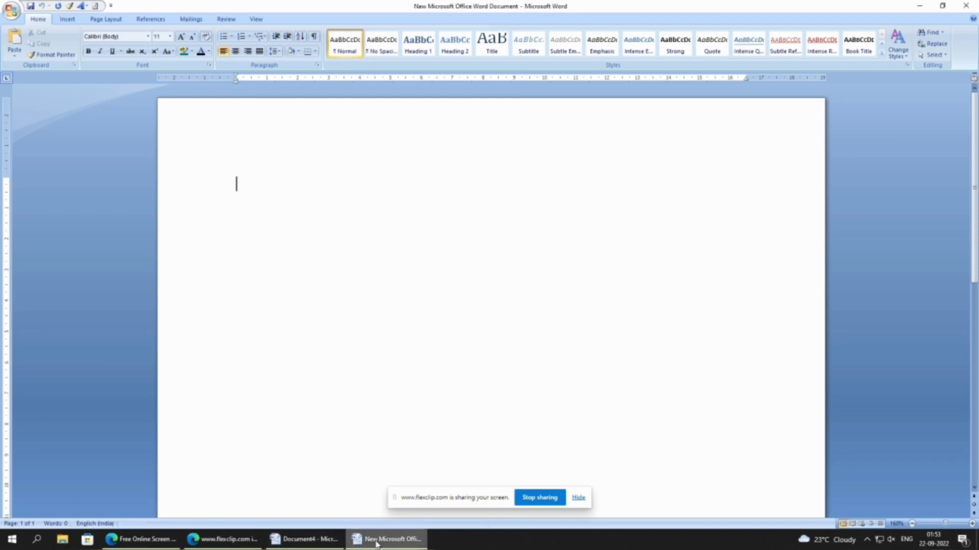
left_click(321, 539)
- Write four lines in Document4: "GGGHHGXHGJJH FFF", "YTDYYIYYIYIYUYUUYGUYG", "GHYFGUHKHIJLUH" and "]GUYGU YPYYUPO UPO U"
type("G")
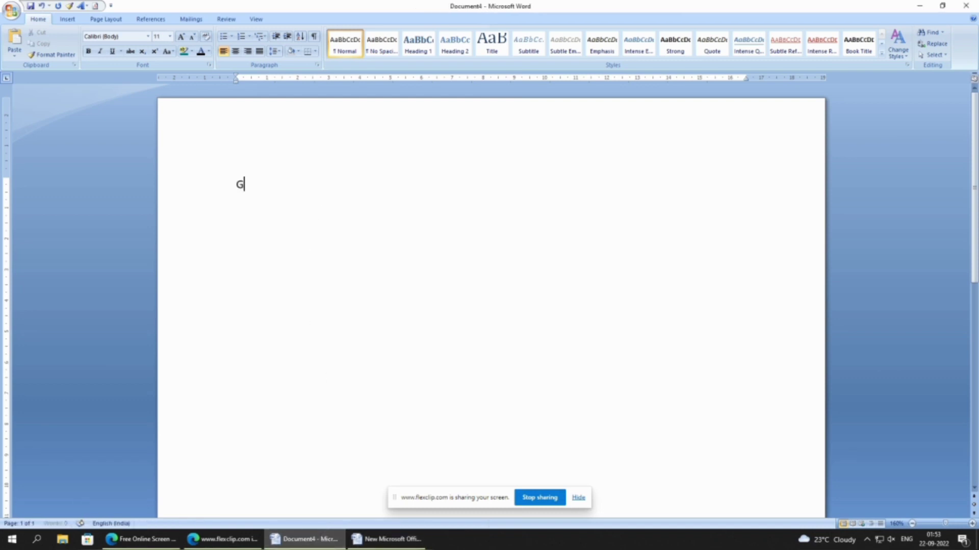
type("GGHHGXHGJJH FFF")
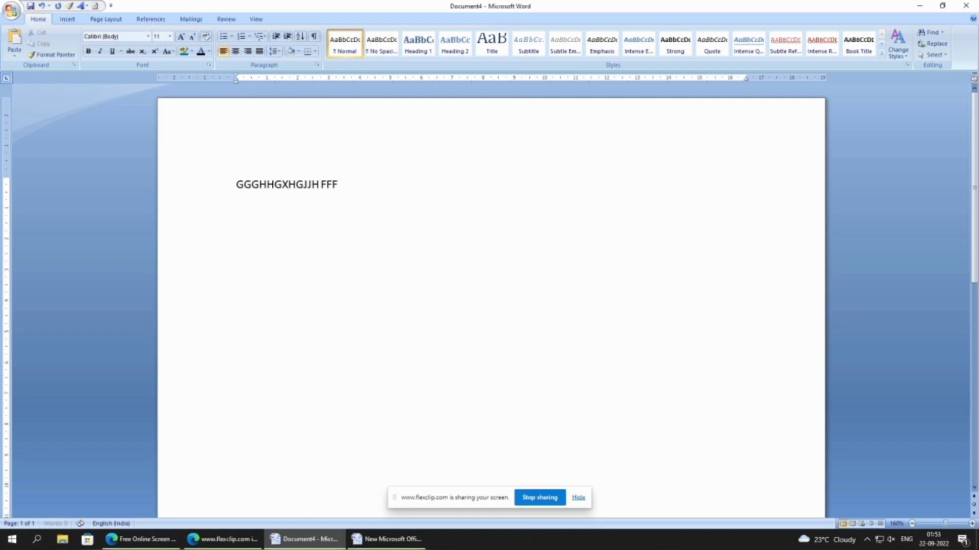
key("Return")
key("Return")
type("GHYFGUHKHIJLUH")
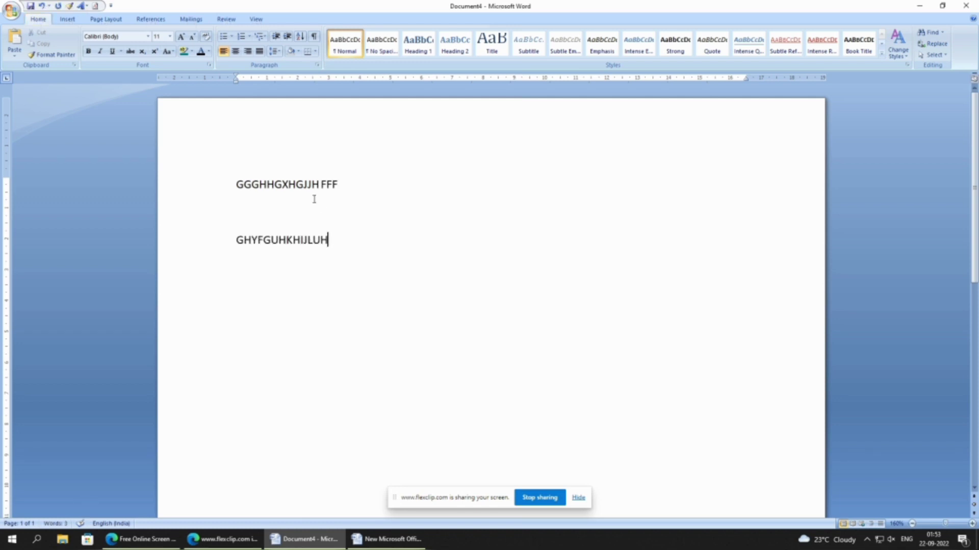
left_click(260, 211)
type("YTDYYIYYIYIYUYUUYGUYG")
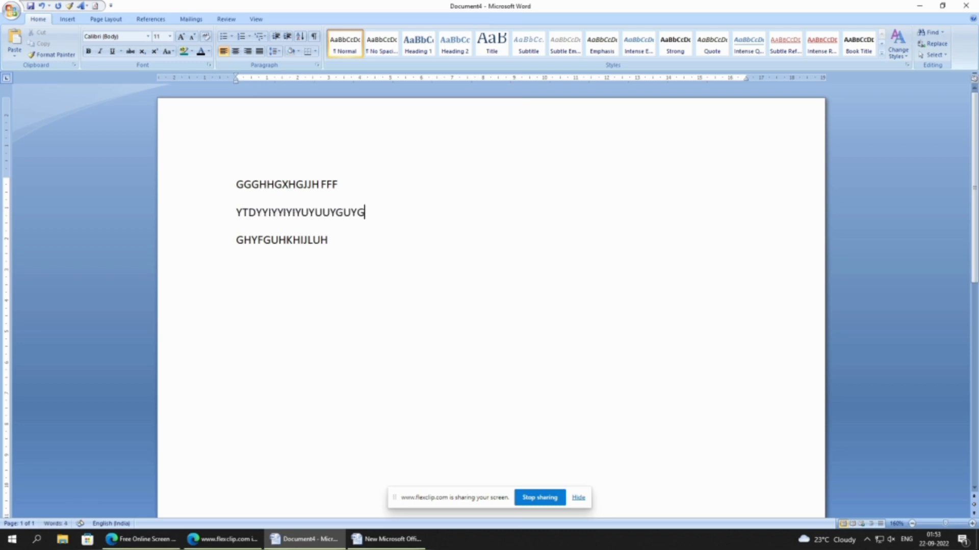
left_click(359, 248)
key("Return")
type("]GUYGU YPYYUPO UPO U")
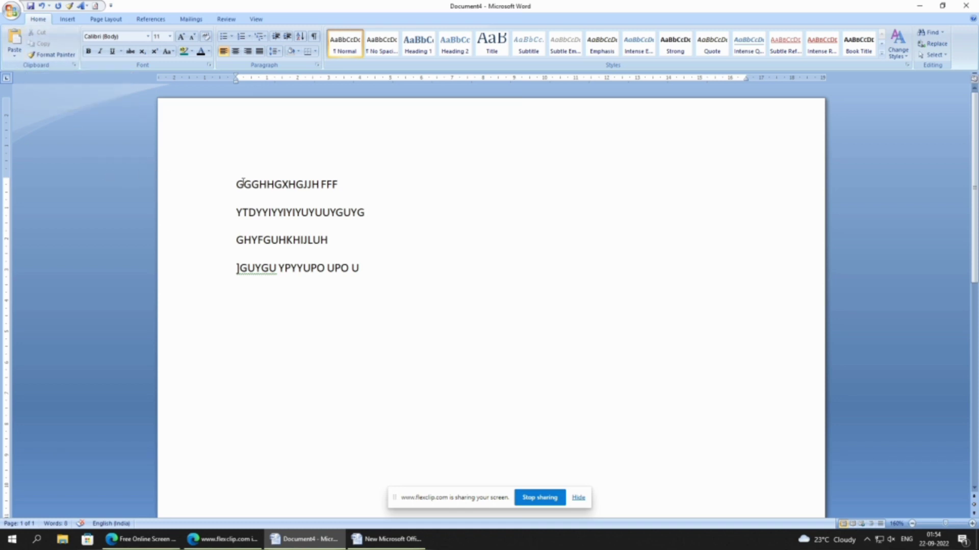
- Cut all four lines of text in Document4 and undo the cut
left_click_drag(237, 184, 377, 277)
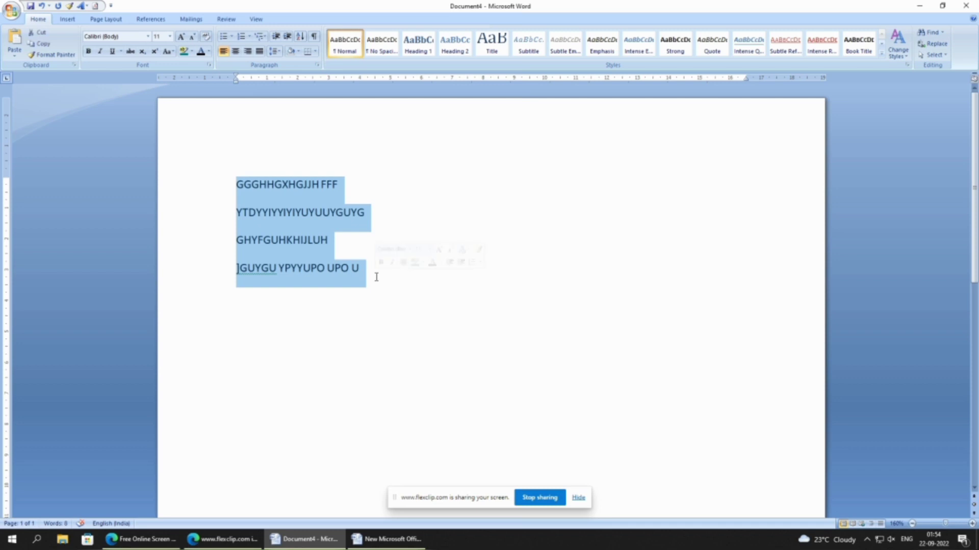
left_click(42, 34)
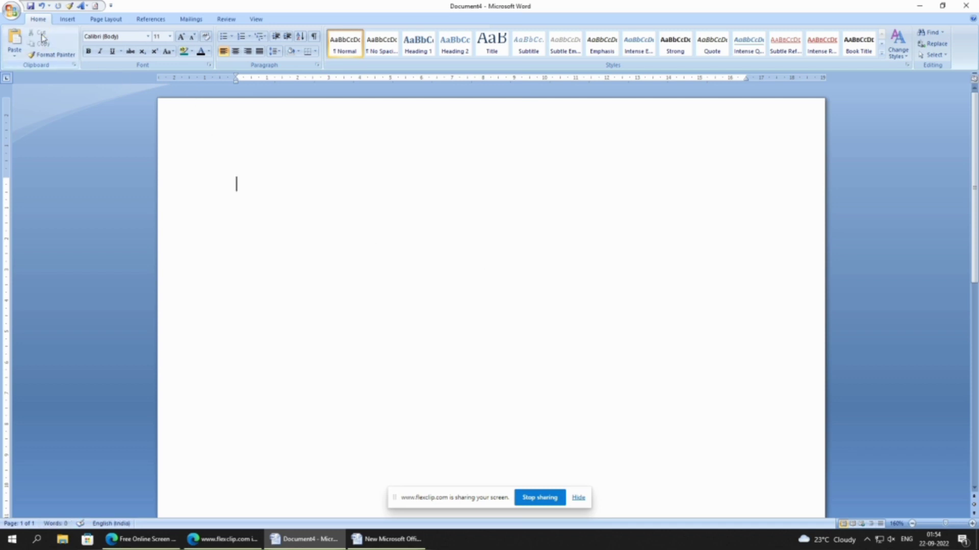
key("ctrl+z")
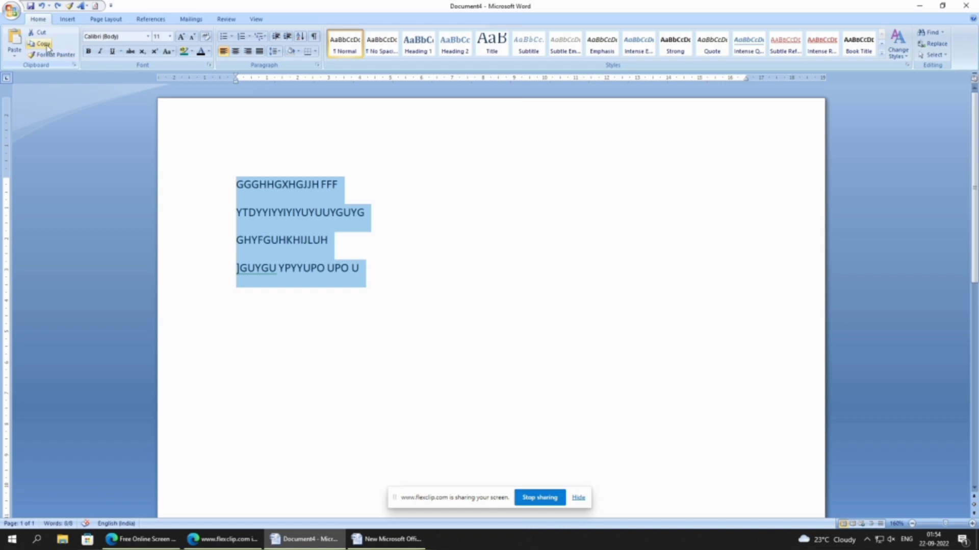
- Copy the four selected lines and paste them below the existing text, starting on a new line
left_click(47, 46)
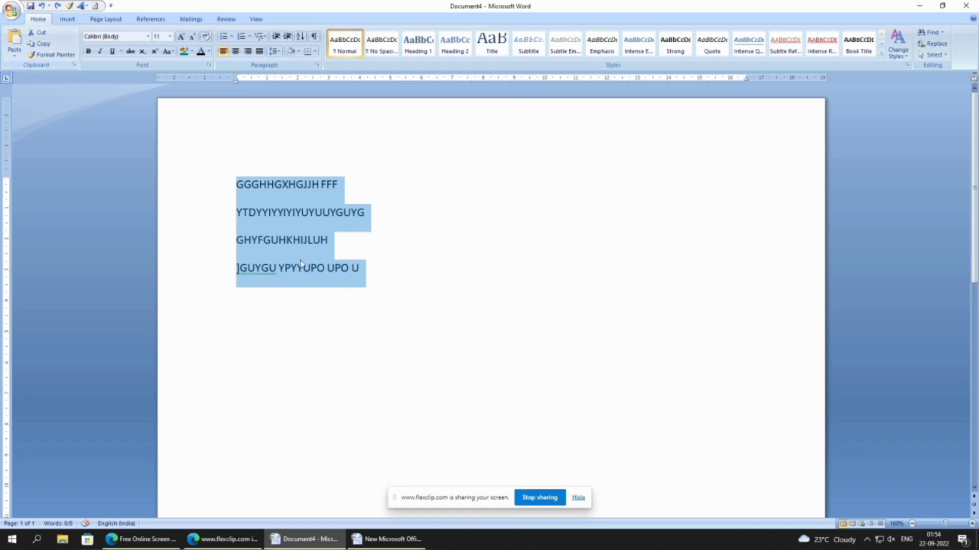
left_click(287, 306)
left_click(371, 290)
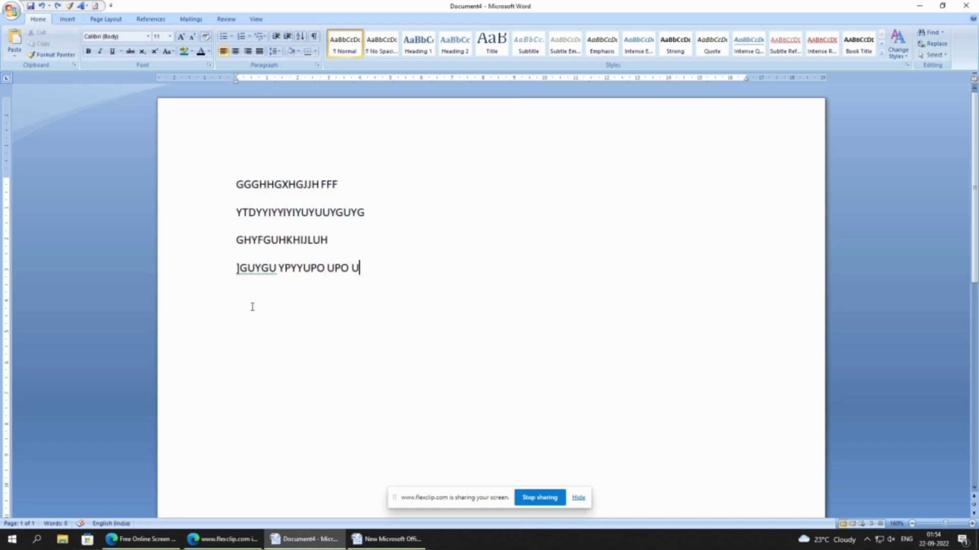
left_click(254, 308)
left_click(391, 278)
key("Return")
left_click(14, 41)
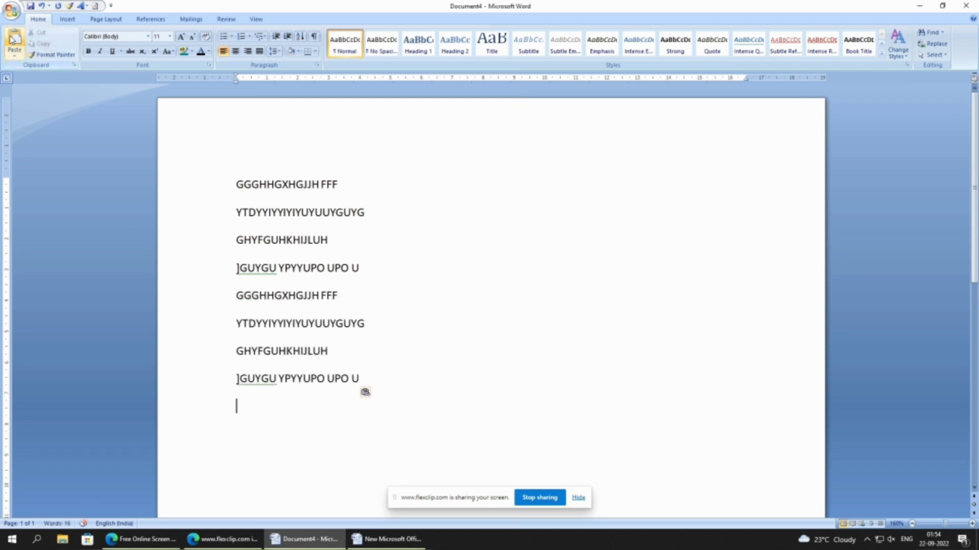
- Copy all eight lines and paste them at the end of the document
left_click_drag(236, 183, 370, 404)
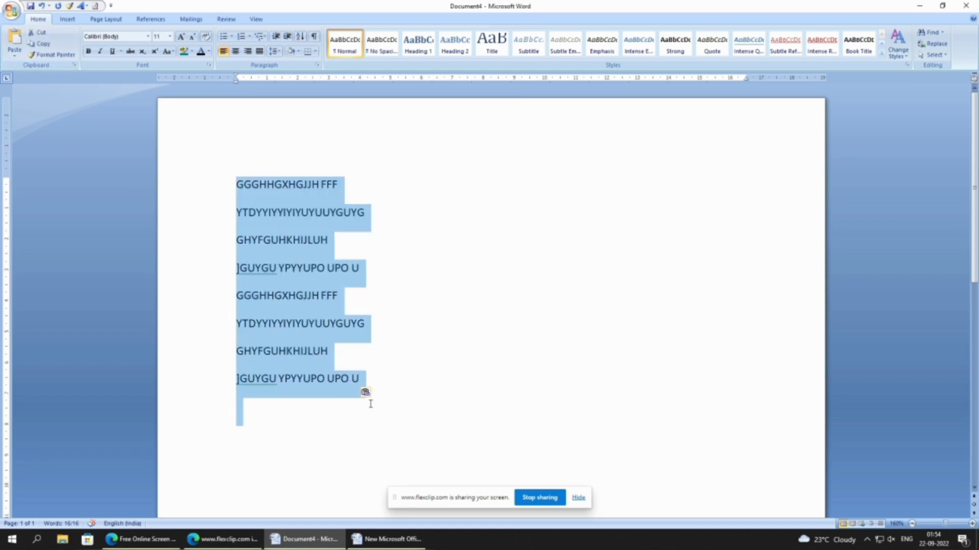
left_click(387, 403)
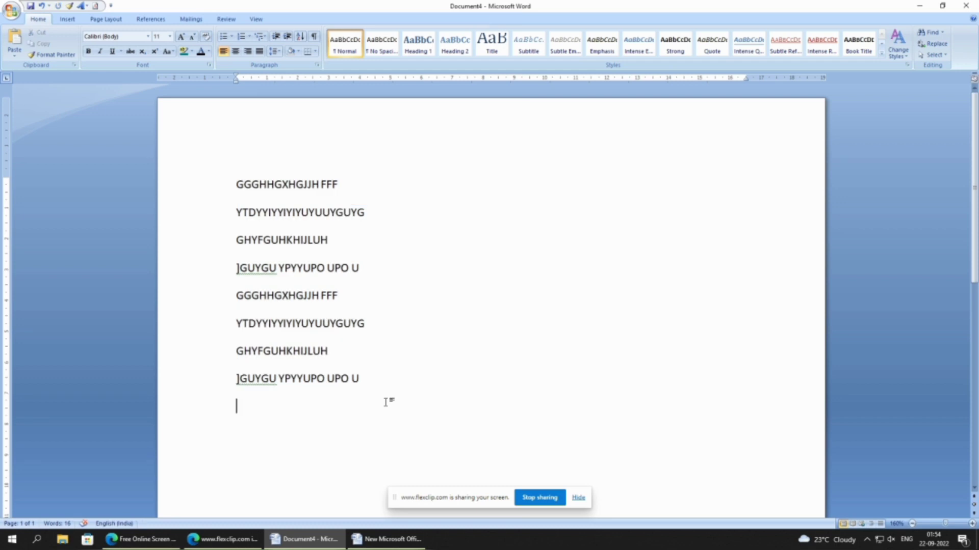
key("ctrl+v")
scroll(391, 348, "down", 3)
scroll(381, 327, "up", 3)
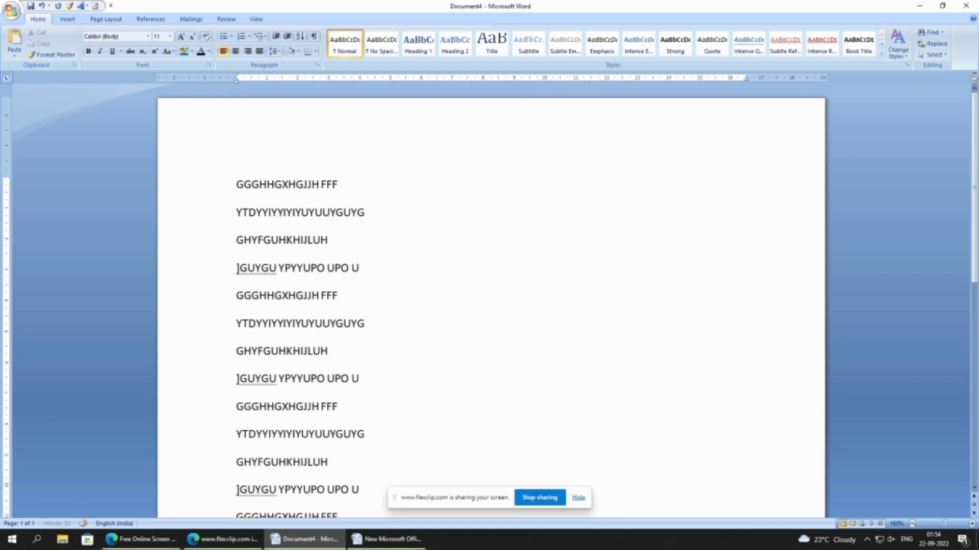
- Add THE to the end of the first line and copy it to the end of the fourth line
type("THEH")
key("BackSpace")
left_click_drag(363, 190, 345, 193)
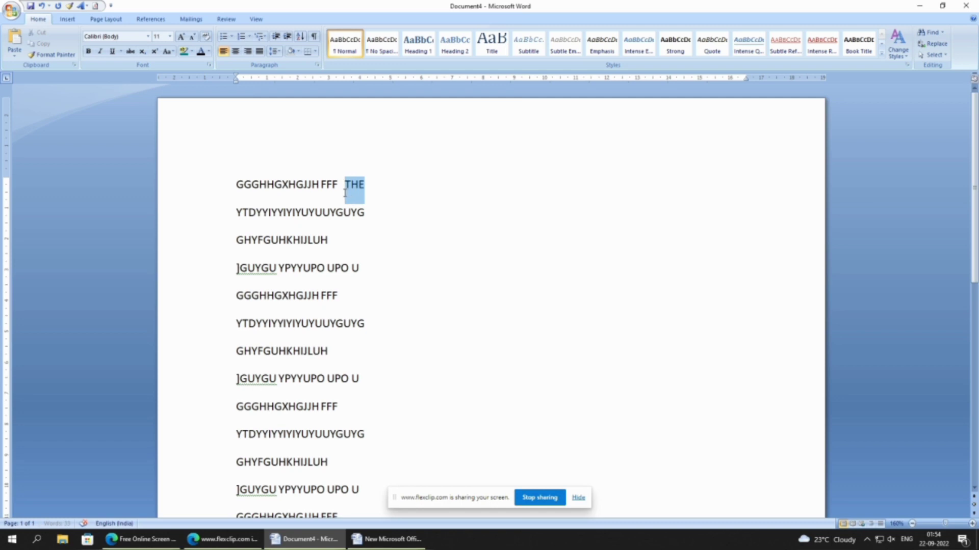
left_click(398, 273)
key("ctrl+v")
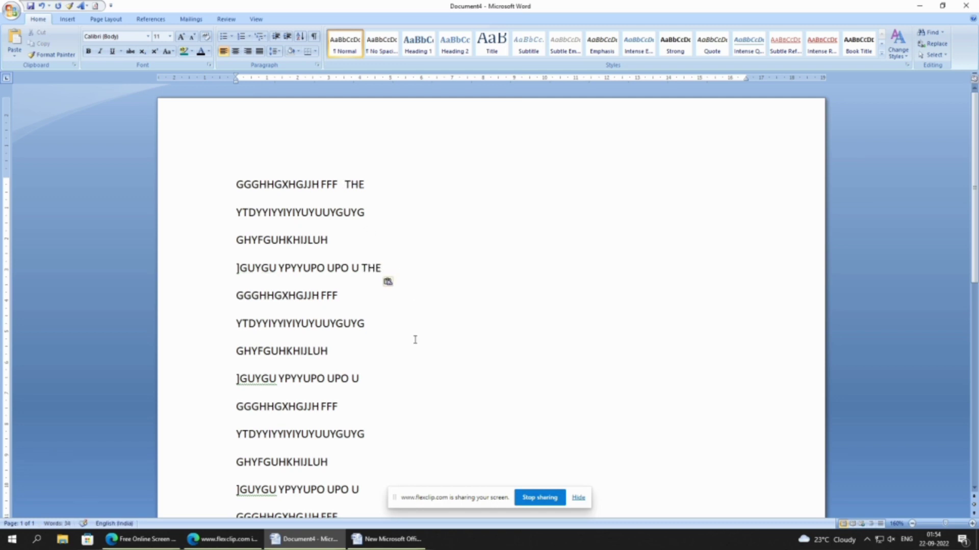
- Paste THE at the ends of the sixth, eighth and ninth lines
key("Down")
key("Down")
key("ctrl+v")
left_click(408, 372)
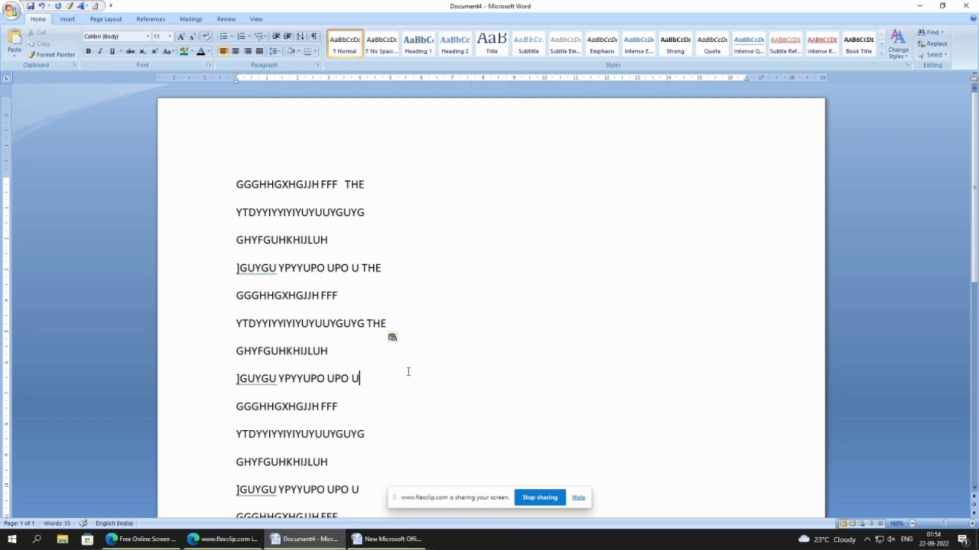
key("ctrl+v")
key("Down")
key("ctrl+v")
- Paste THE at the ends of the eleventh and thirteenth lines
scroll(400, 417, "down", 3)
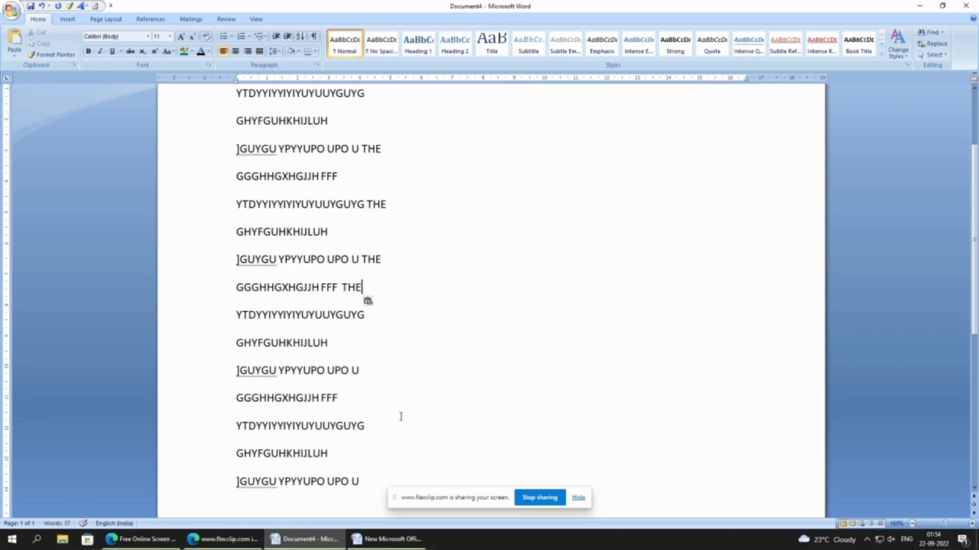
left_click(397, 337)
key("ctrl+v")
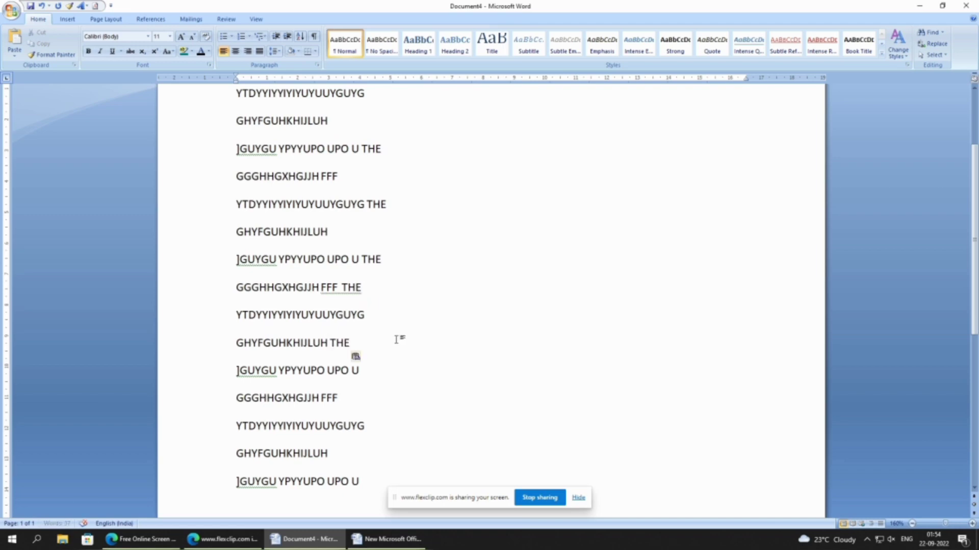
left_click(382, 396)
key("ctrl+v")
left_click(444, 324)
scroll(445, 322, "down", 3)
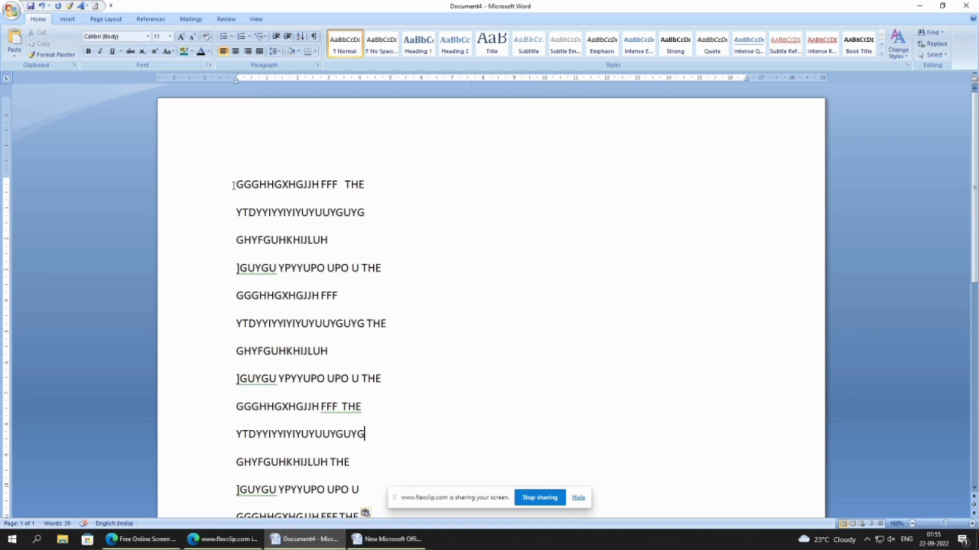
- Set the first fifteen lines to the High Tower Text font at size 14
left_click_drag(236, 183, 407, 488)
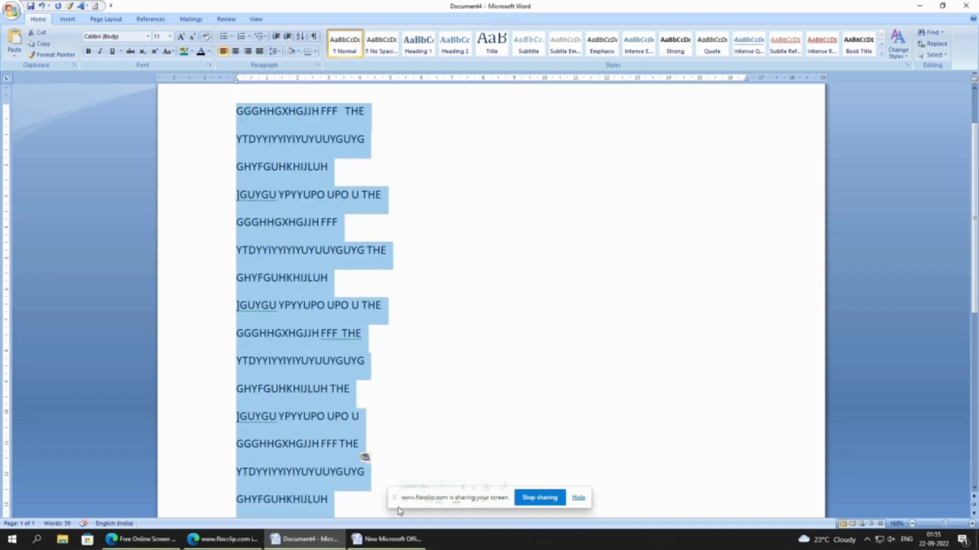
left_click(147, 37)
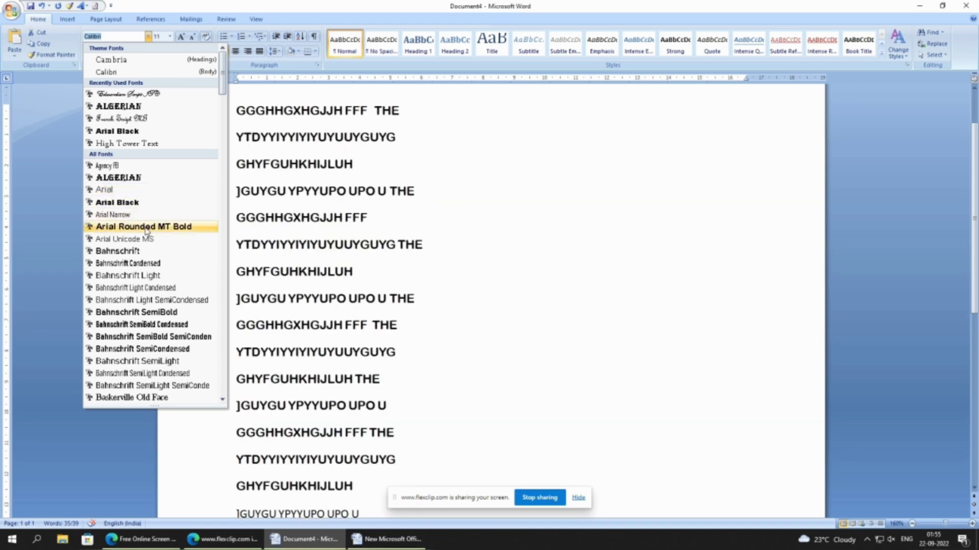
left_click(133, 147)
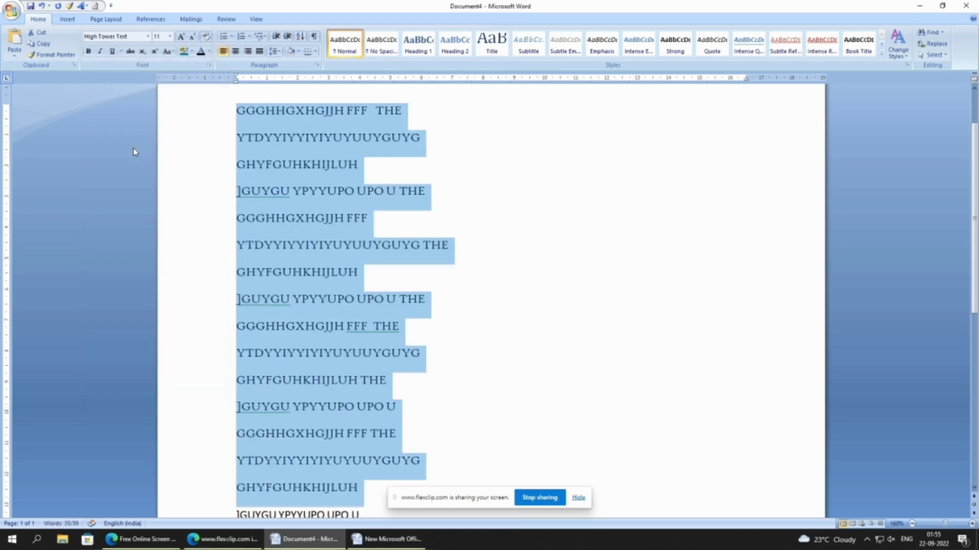
left_click(170, 37)
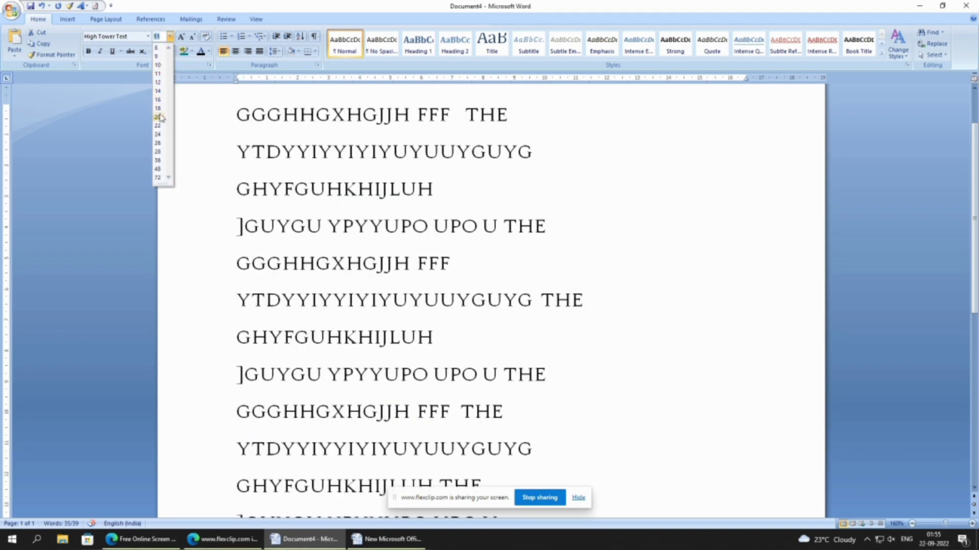
left_click(158, 92)
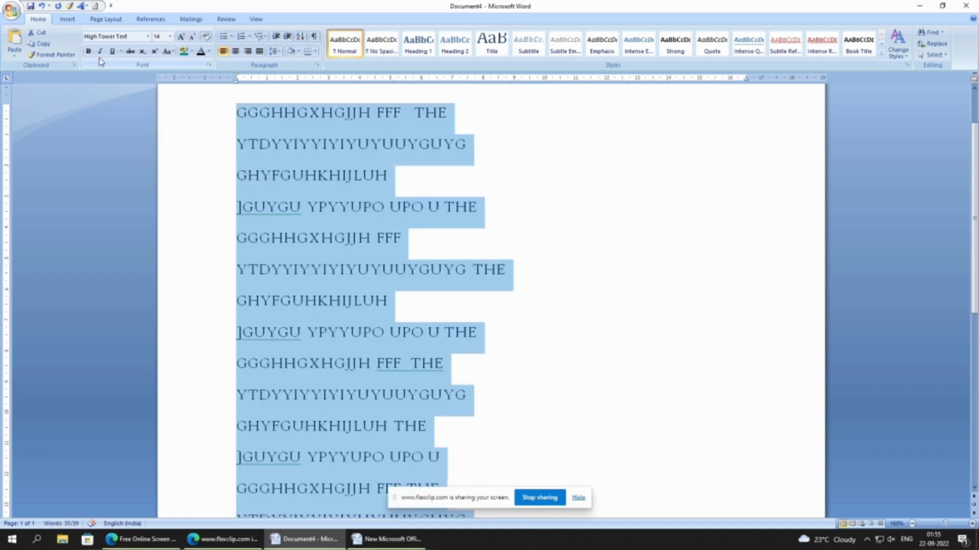
left_click(372, 213)
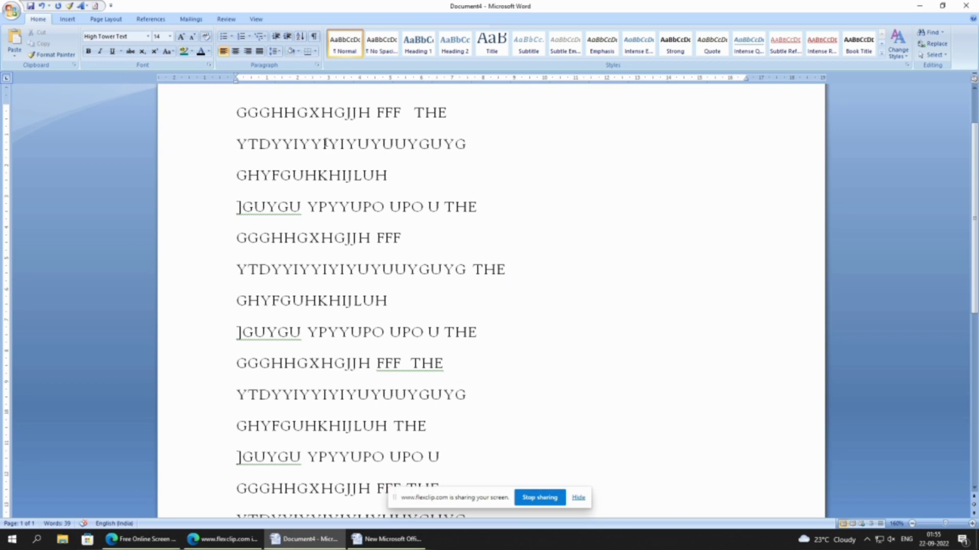
- Make the first eleven lines of text bold and italic
left_click_drag(236, 112, 409, 427)
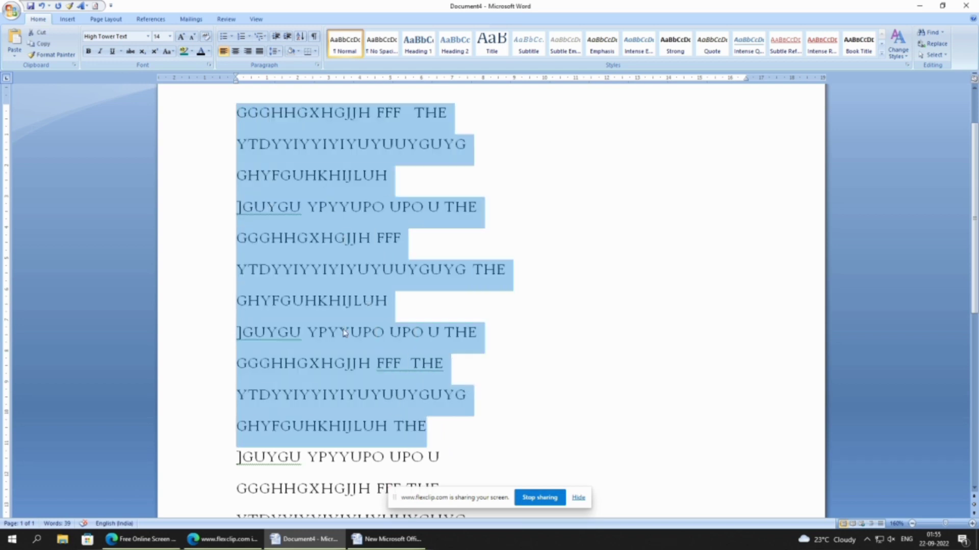
left_click(89, 52)
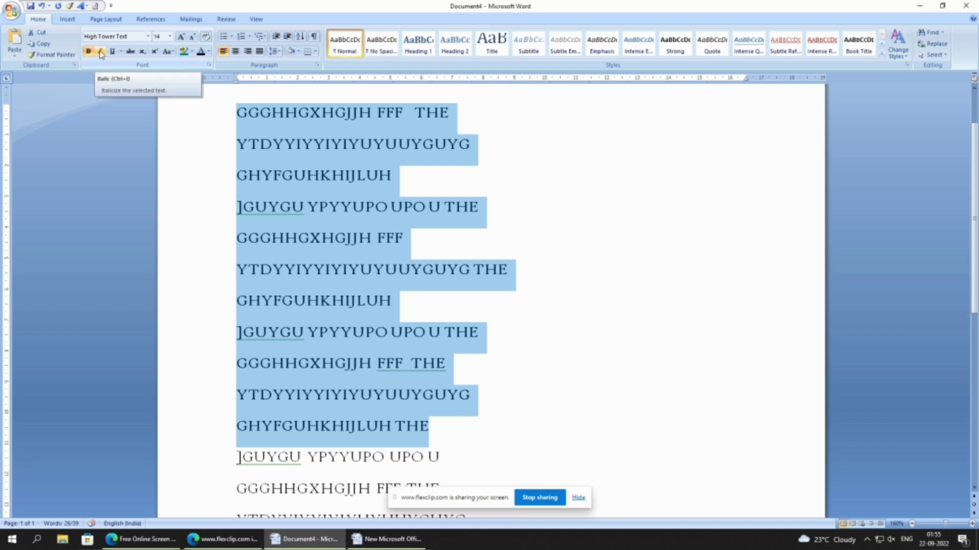
left_click(100, 52)
left_click(100, 52)
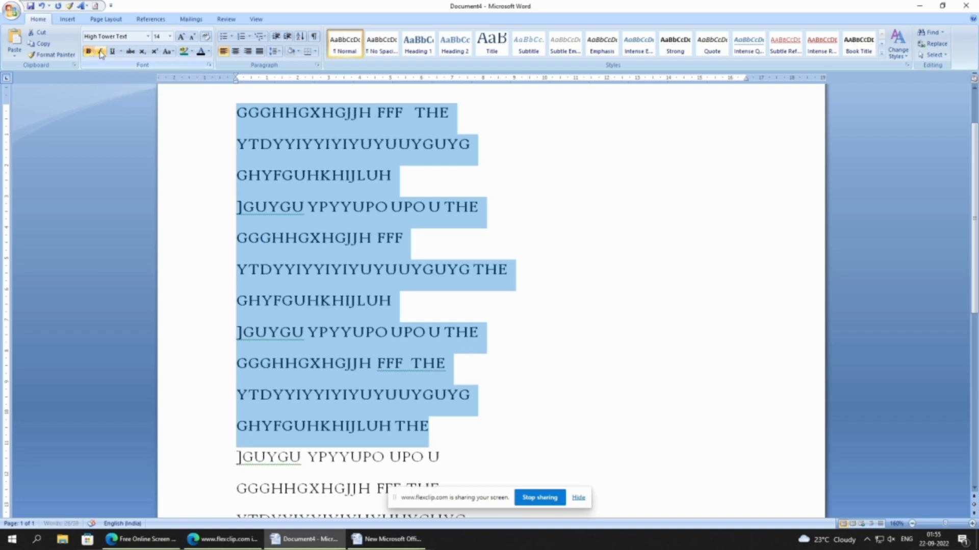
left_click(100, 52)
left_click(267, 220)
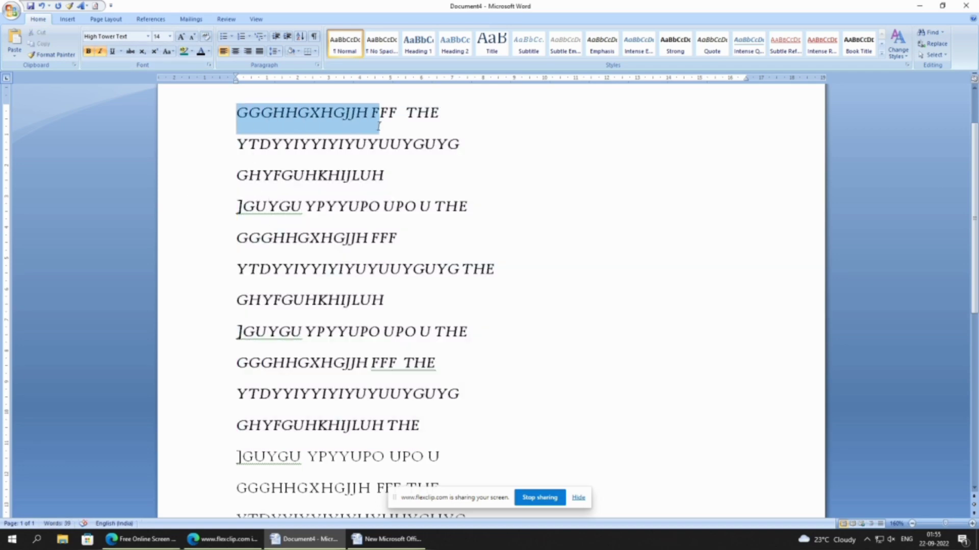
- Underline the first line, "GGGHHGXHGJJH FFF THE"
left_click_drag(235, 112, 422, 126)
left_click(112, 51)
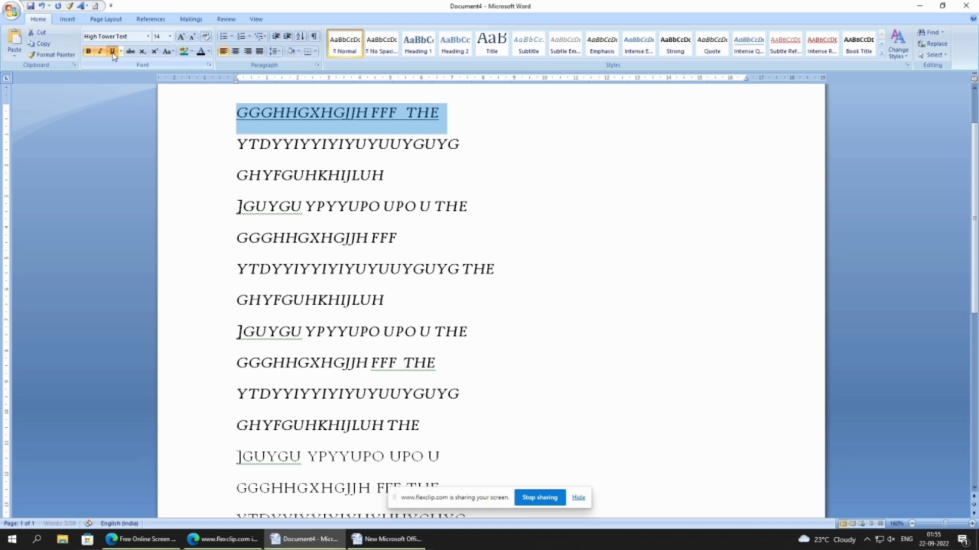
left_click(350, 207)
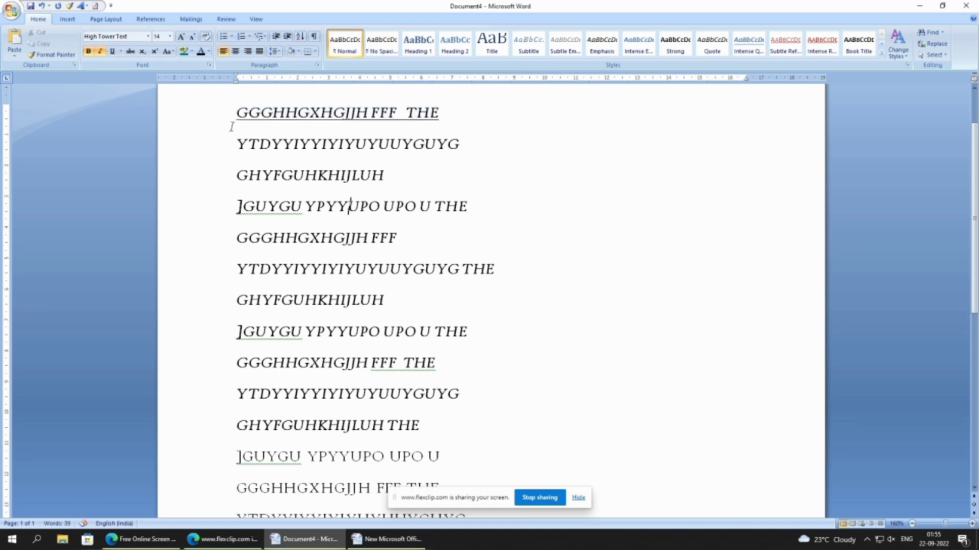
- Remove the italics from the first eleven lines and the underline from the first line, keeping the bold
left_click_drag(229, 118, 457, 150)
key("ctrl+a")
key("ctrl+i")
left_click(515, 151)
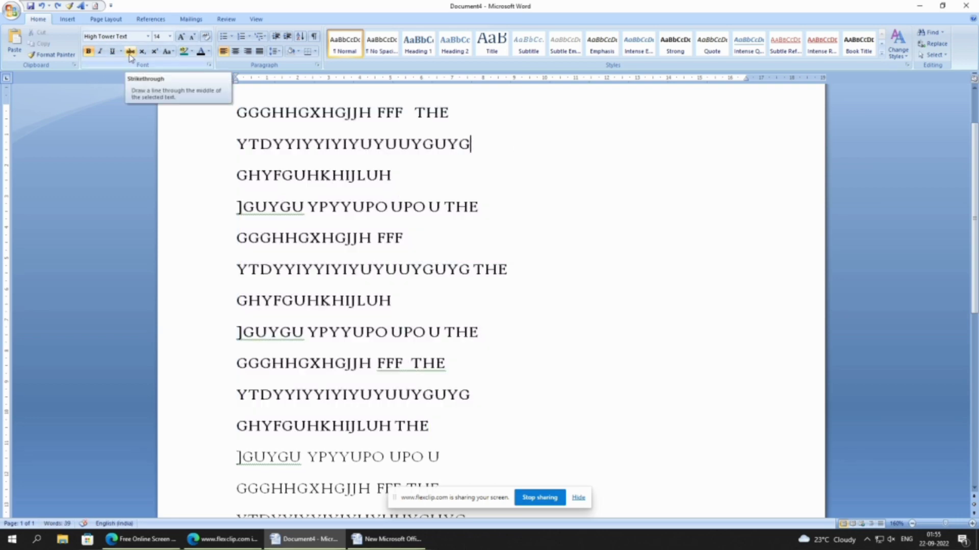
- Separate IYIYUYU with spaces inside the second line and strike it through
left_click(329, 150)
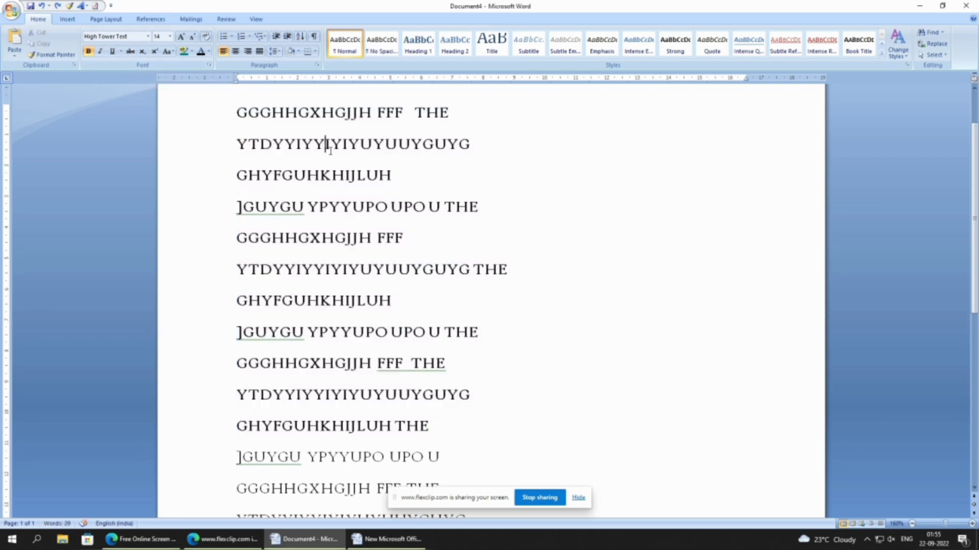
left_click(401, 145)
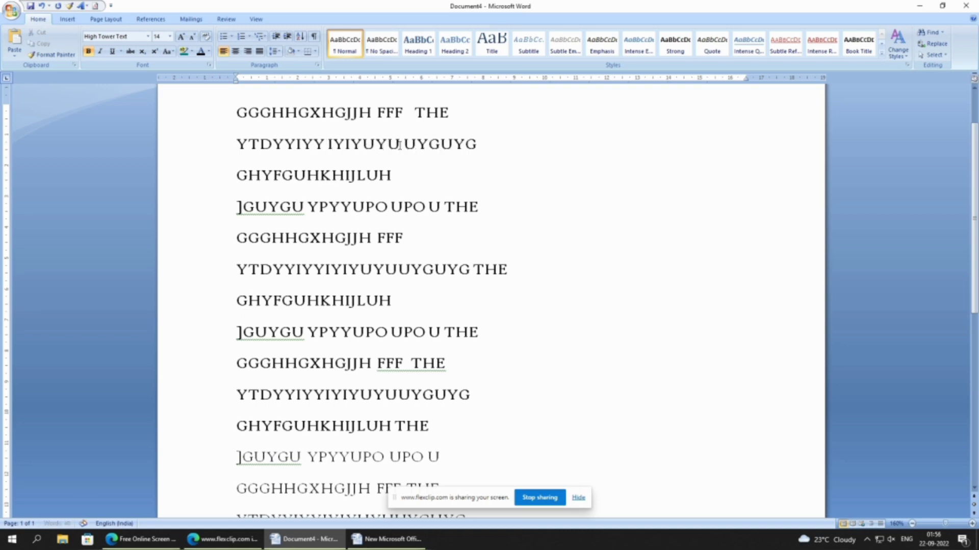
left_click(329, 147)
key("shift+Right")
key("shift+Right")
key("shift+Right")
key("shift+Right")
key("shift+Right")
key("shift+Right")
key("shift+Right")
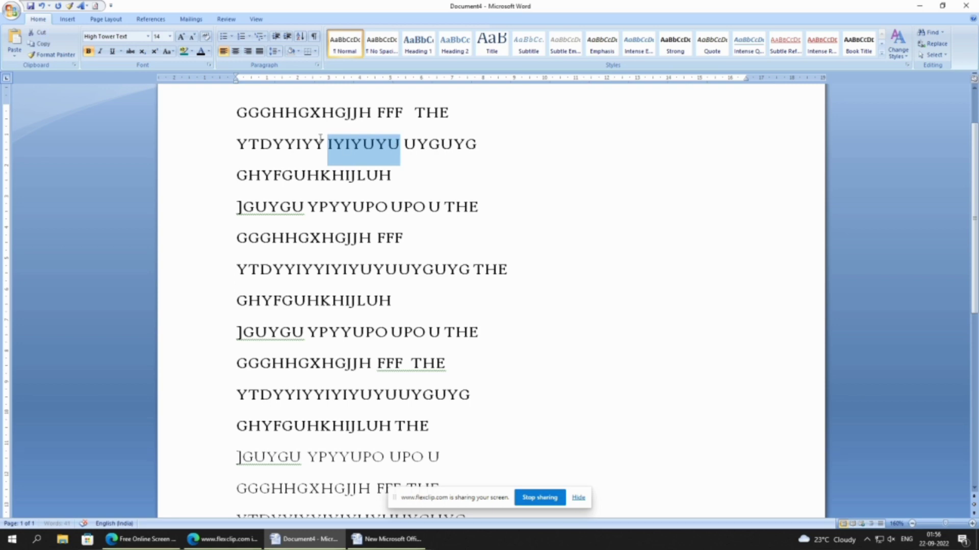
left_click(130, 51)
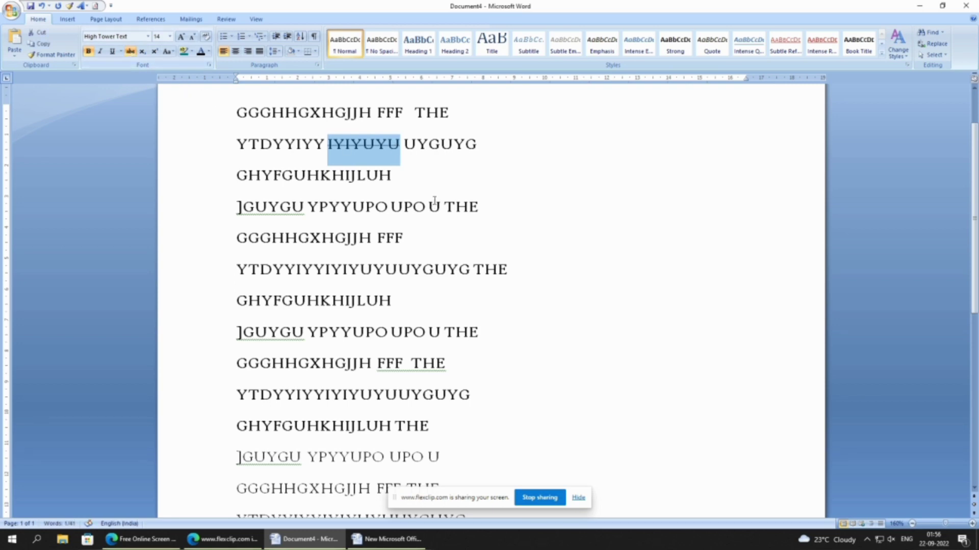
left_click(454, 179)
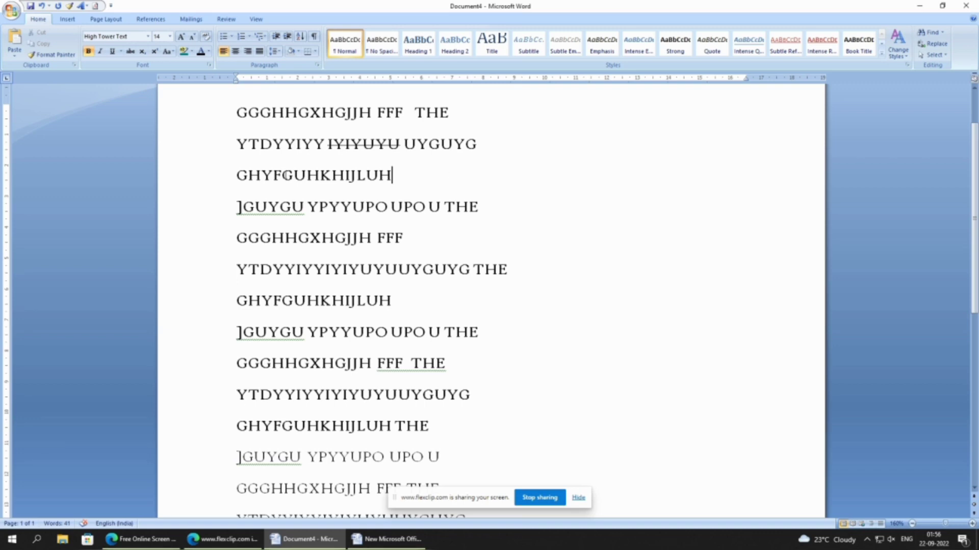
- Insert an empty line above the first line of text
left_click(224, 115)
key("Left")
key("Return")
left_click(279, 97)
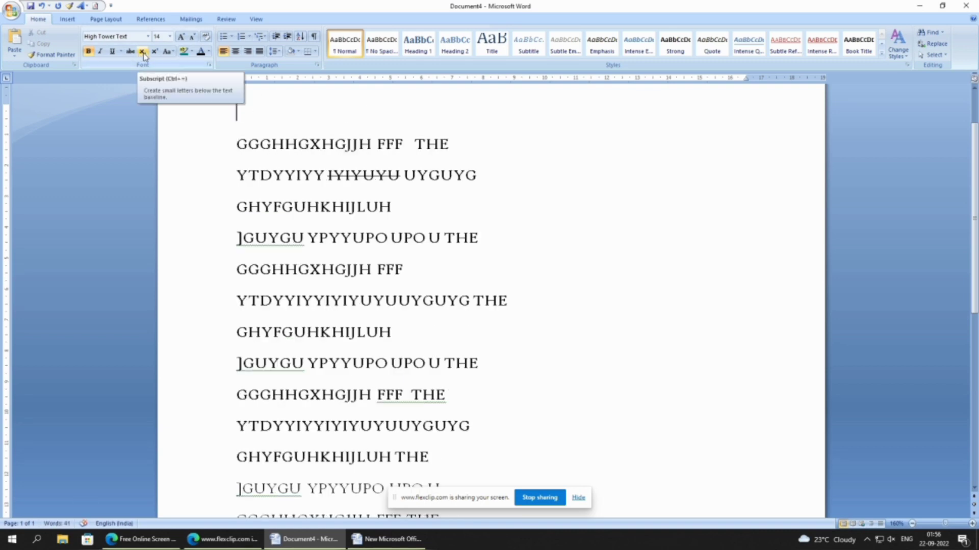
- Write H2O with the 2 as a subscript on the empty line at the start, and erase it
type("H")
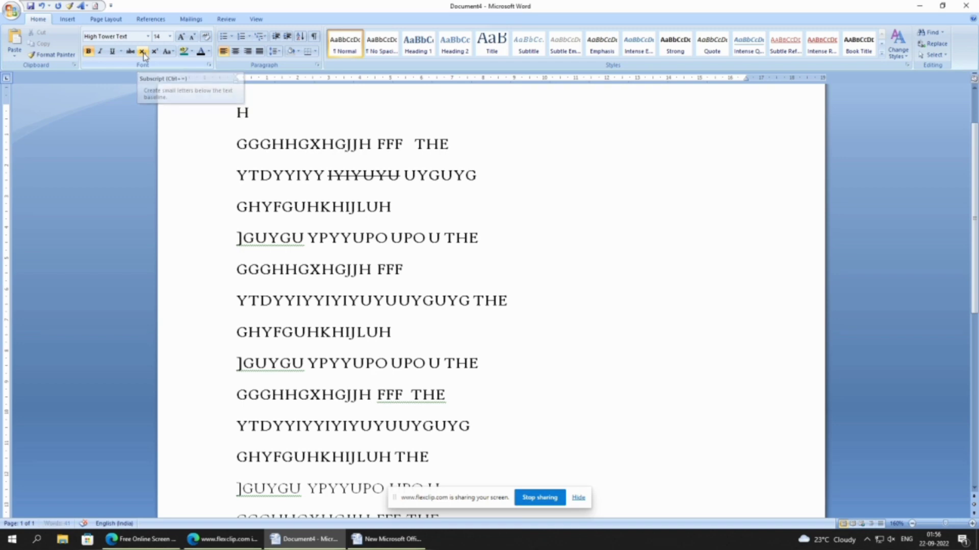
left_click(143, 51)
type("2")
left_click(144, 52)
type("O")
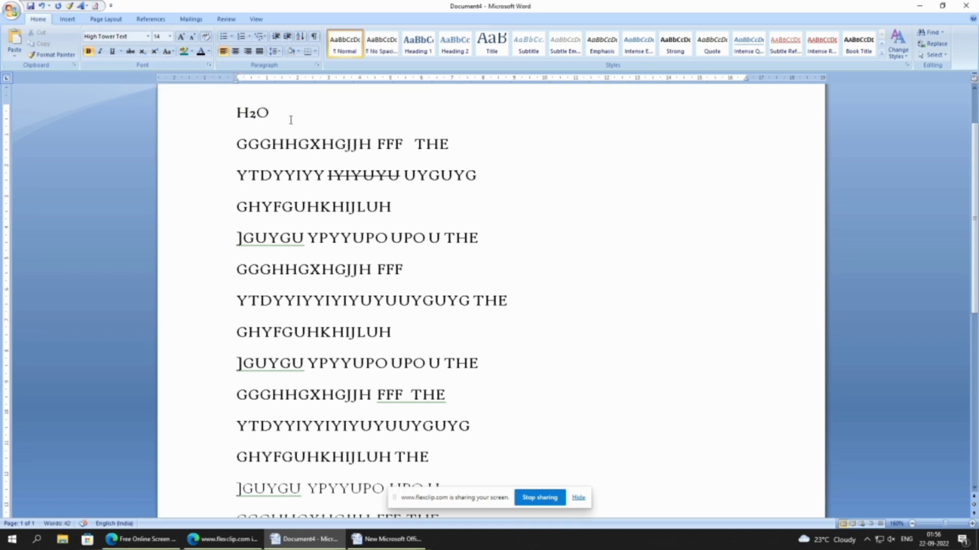
key("BackSpace")
key("BackSpace")
key("BackSpace")
- Start another line, try the entries H30 and G34 on it, erase both and add one more empty line
key("Return")
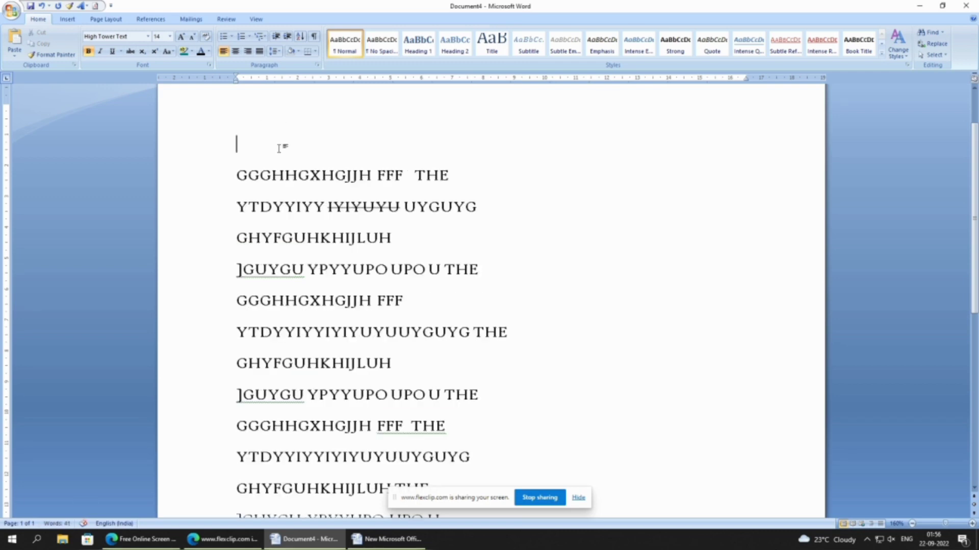
type("H2")
key("BackSpace")
type("30")
key("BackSpace")
key("BackSpace")
key("BackSpace")
type("G34")
key("BackSpace")
key("BackSpace")
key("BackSpace")
key("Return")
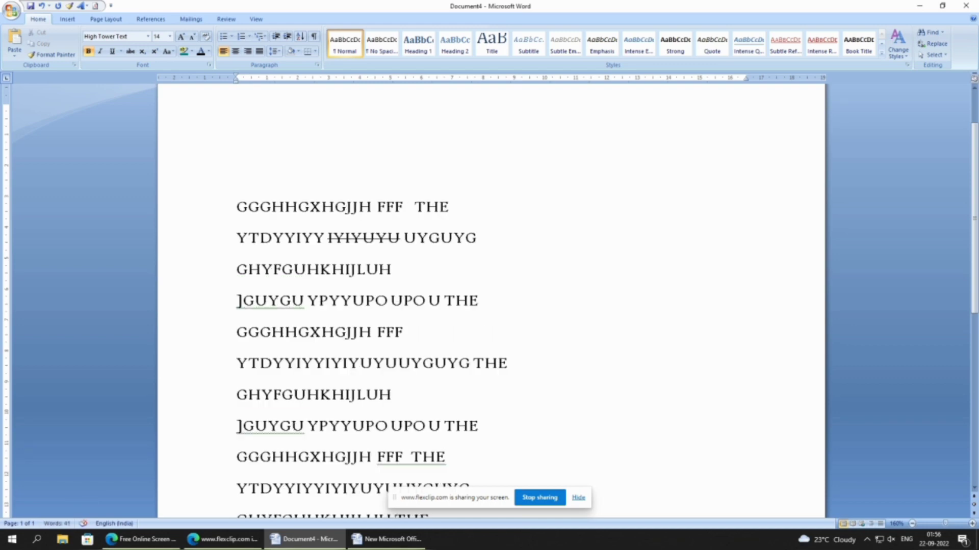
- Write H2O on the empty line above the text and set it in the Arial Black font
type("H2O")
left_click_drag(278, 181, 231, 182)
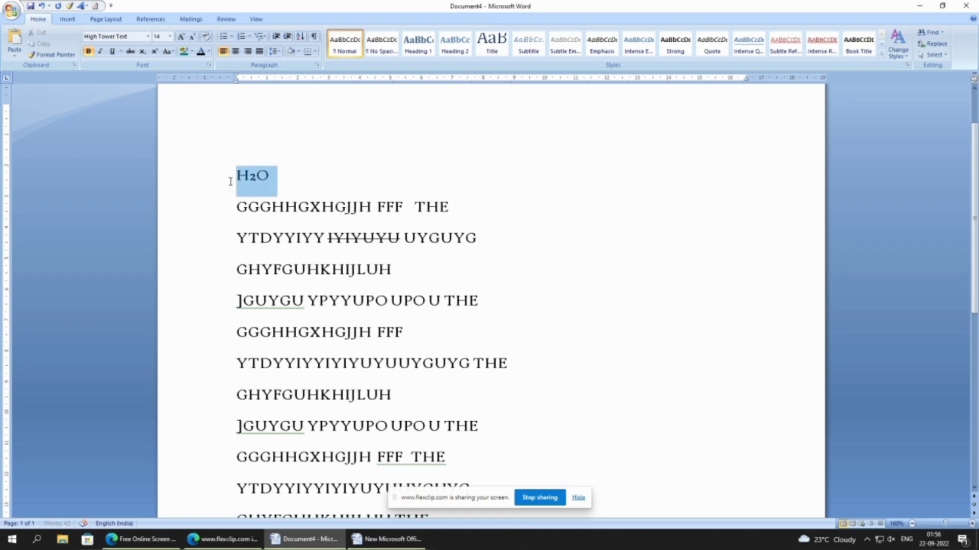
left_click(147, 36)
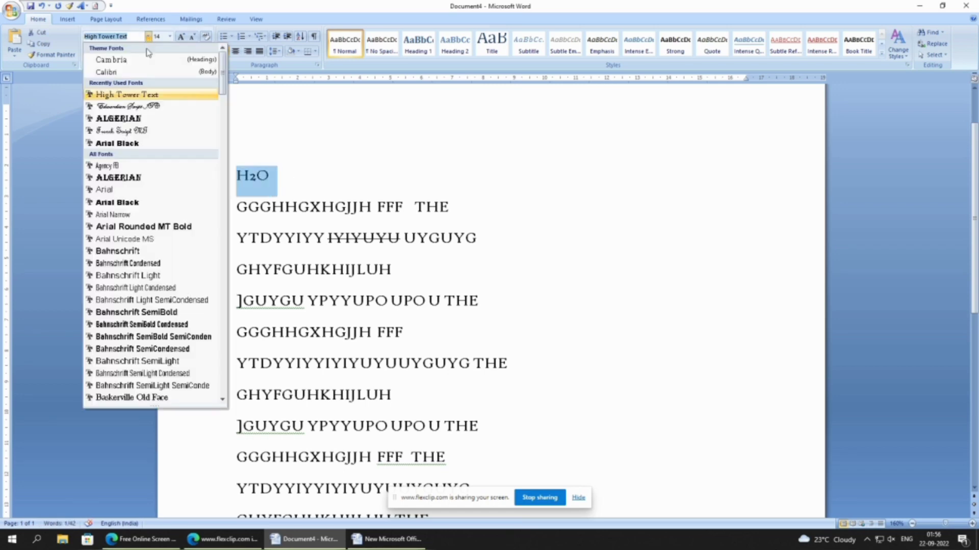
left_click(116, 145)
left_click(478, 179)
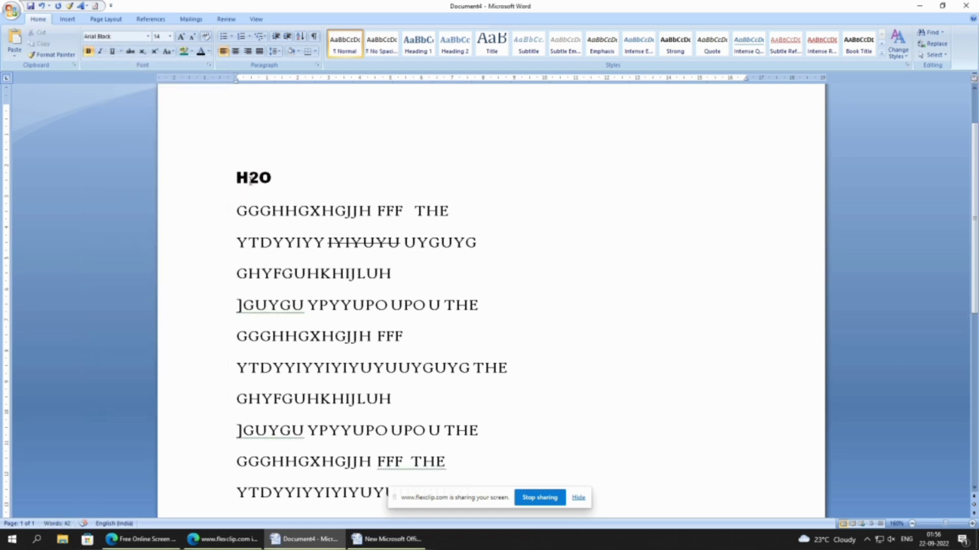
- Try the 2 in H2O as a subscript and undo that formatting
left_click_drag(248, 179, 254, 180)
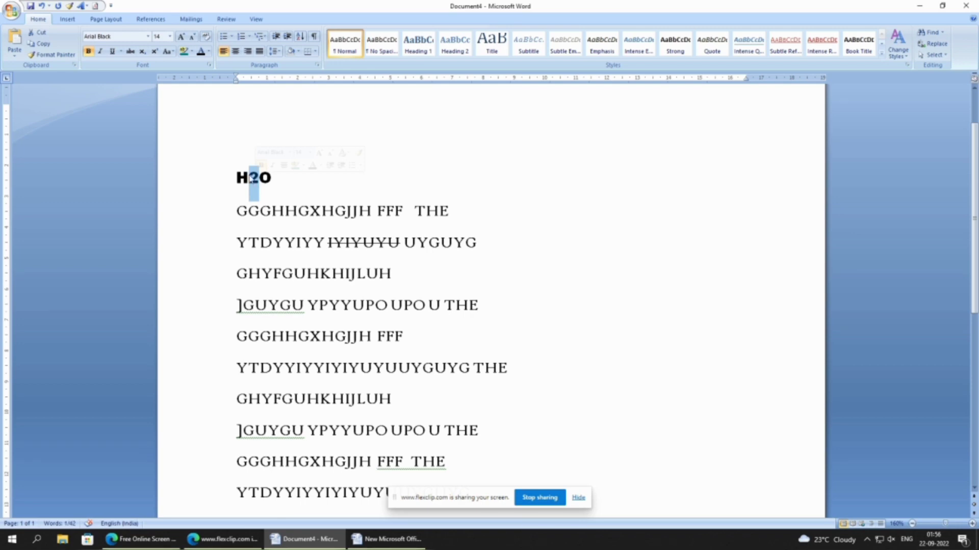
left_click(144, 54)
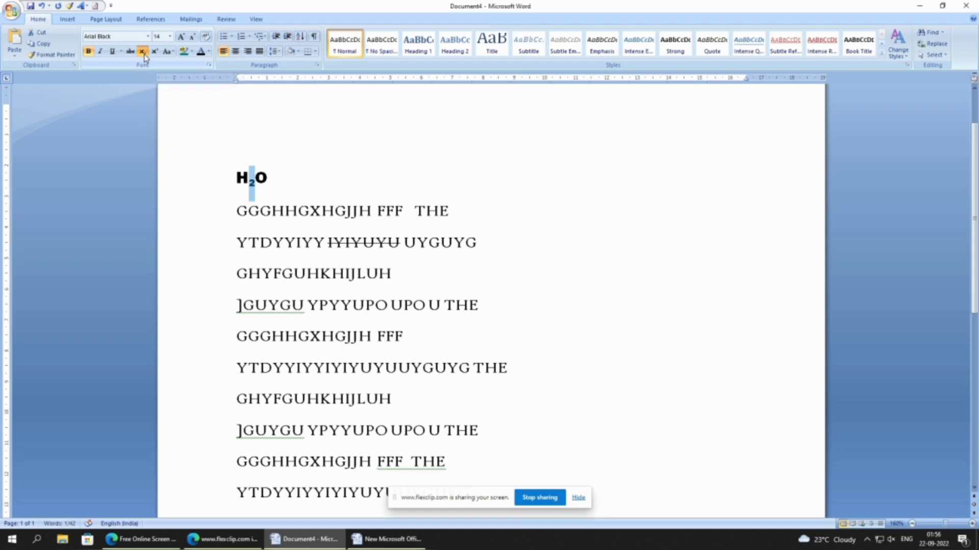
left_click(253, 168)
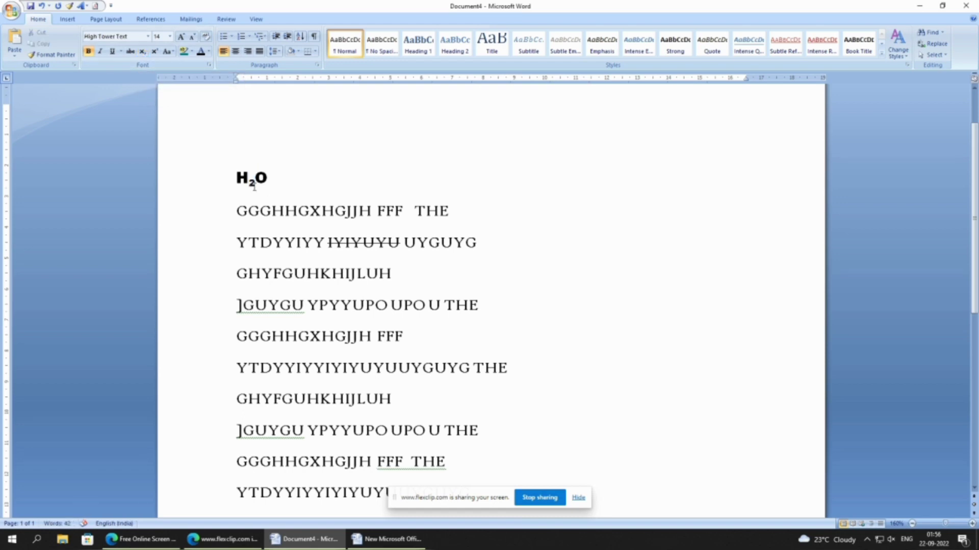
key("ctrl+z")
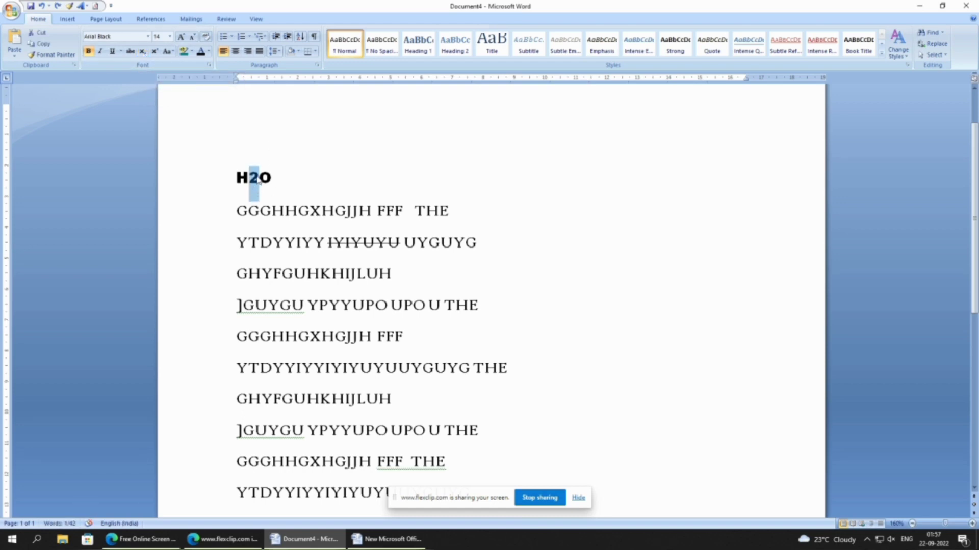
- Format the 2 in H2O as a superscript
left_click(155, 54)
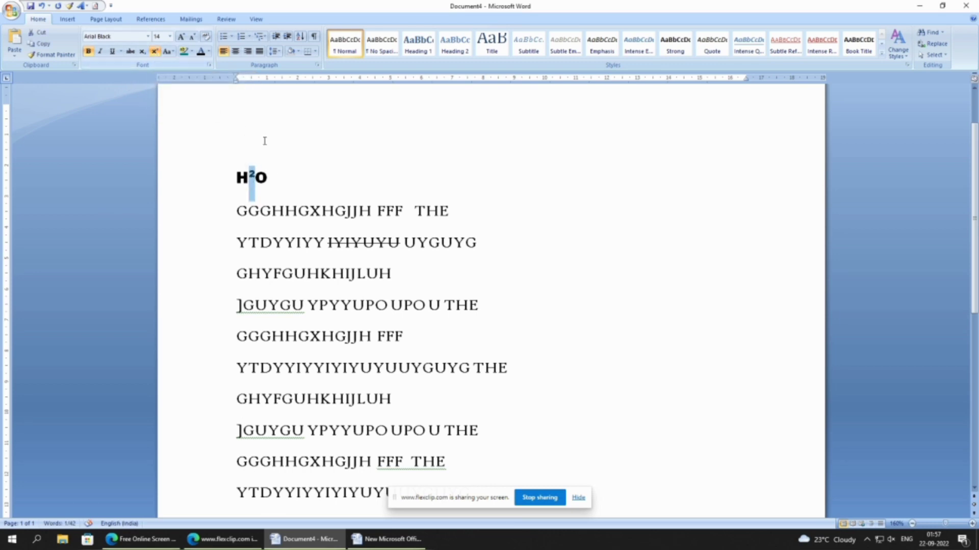
left_click(282, 179)
left_click_drag(281, 179, 235, 184)
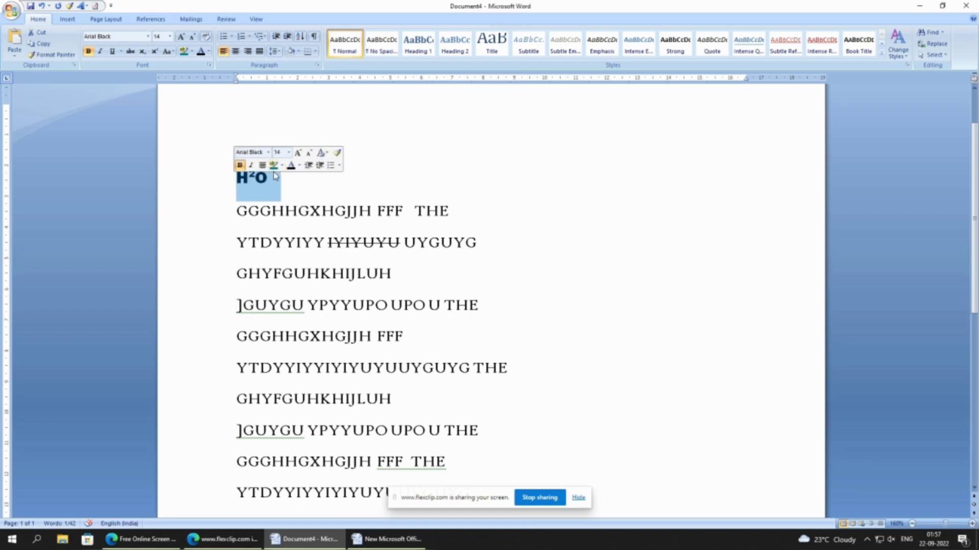
left_click(226, 162)
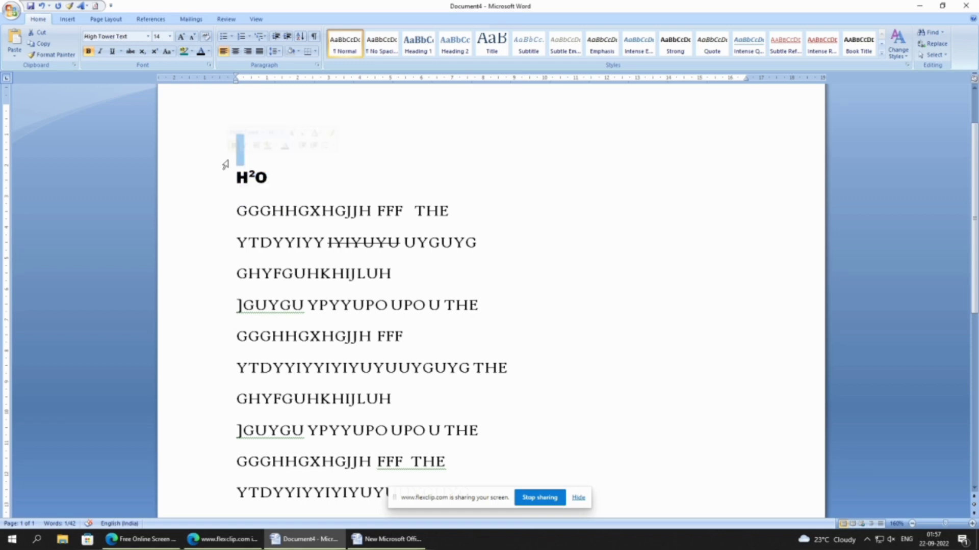
- Highlight the first and third lines below H2O, GGGHHGXHGJJH FFF THE and GHYFGUHKHIJLUH, in teal
left_click(195, 53)
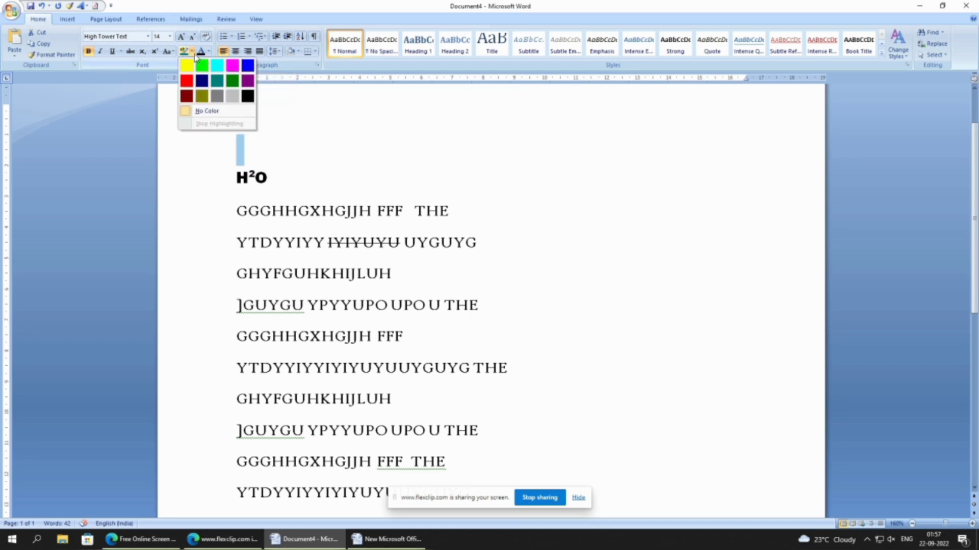
left_click(244, 214)
left_click_drag(236, 211, 441, 220)
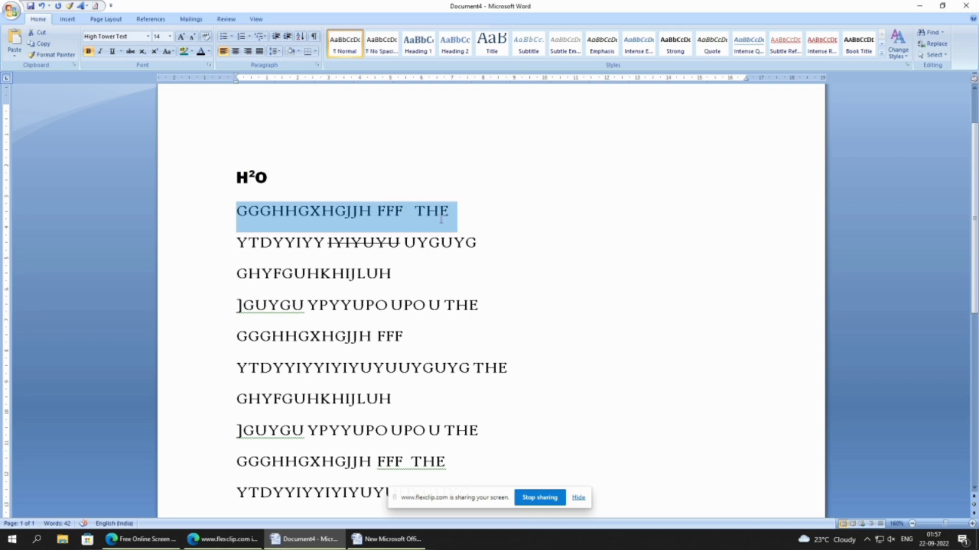
left_click(184, 51)
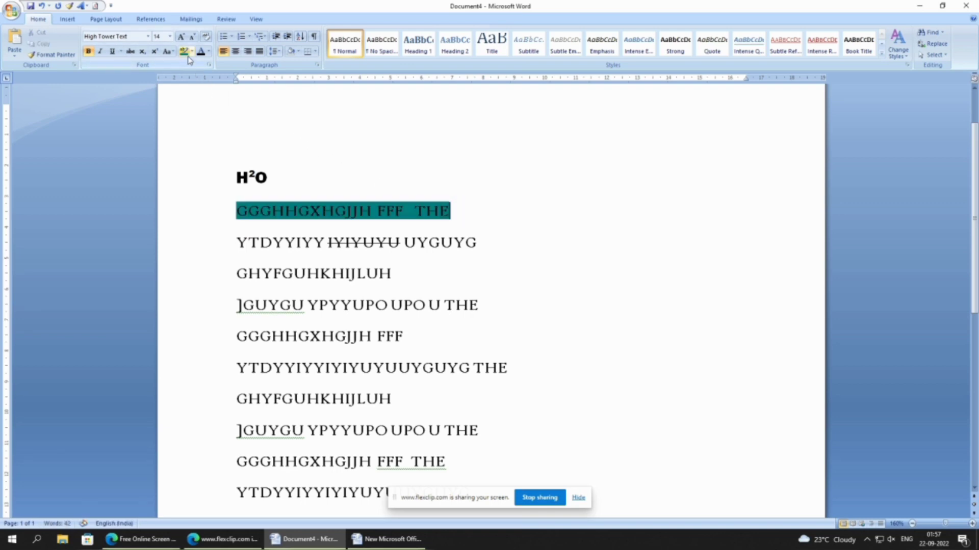
left_click(478, 247)
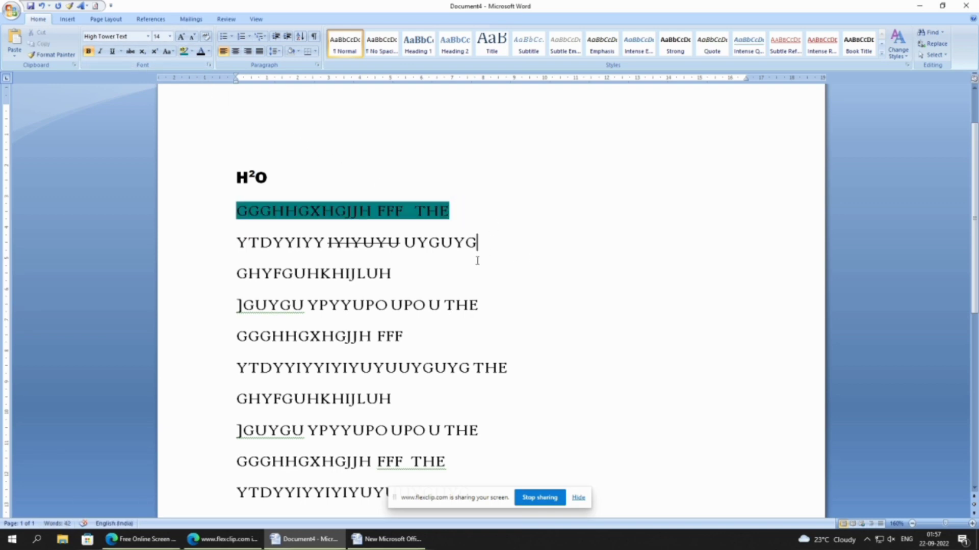
left_click_drag(239, 274, 407, 278)
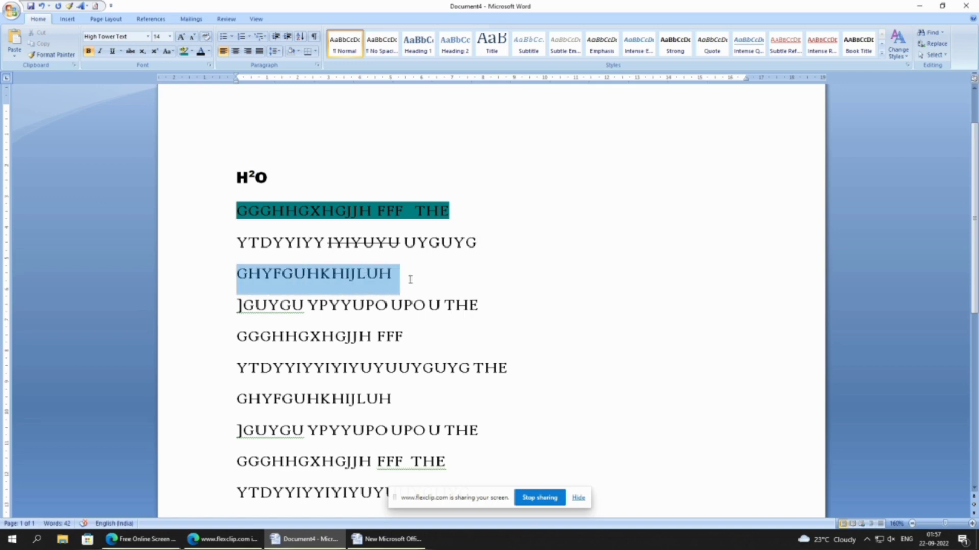
left_click(184, 51)
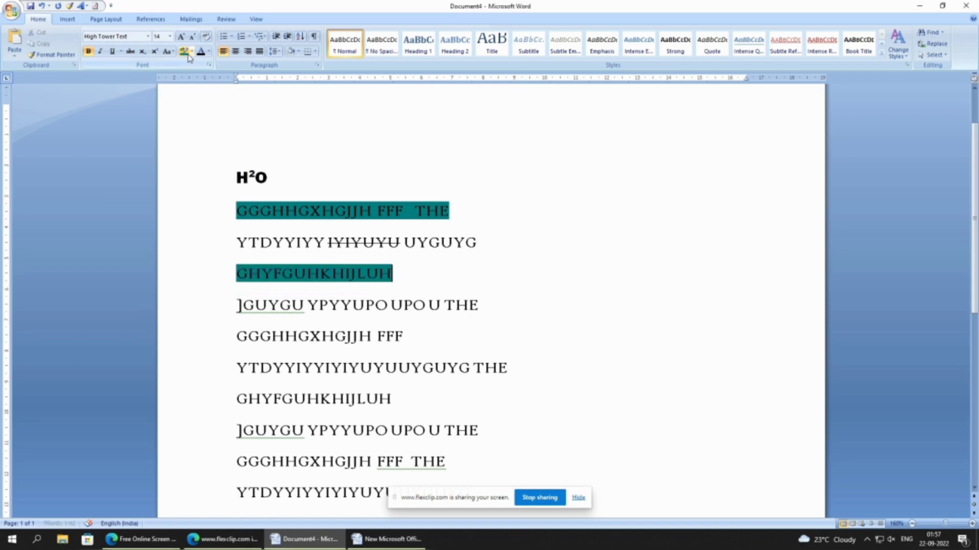
- Highlight the second and third lines below H2O in dark yellow
left_click(194, 51)
left_click(195, 97)
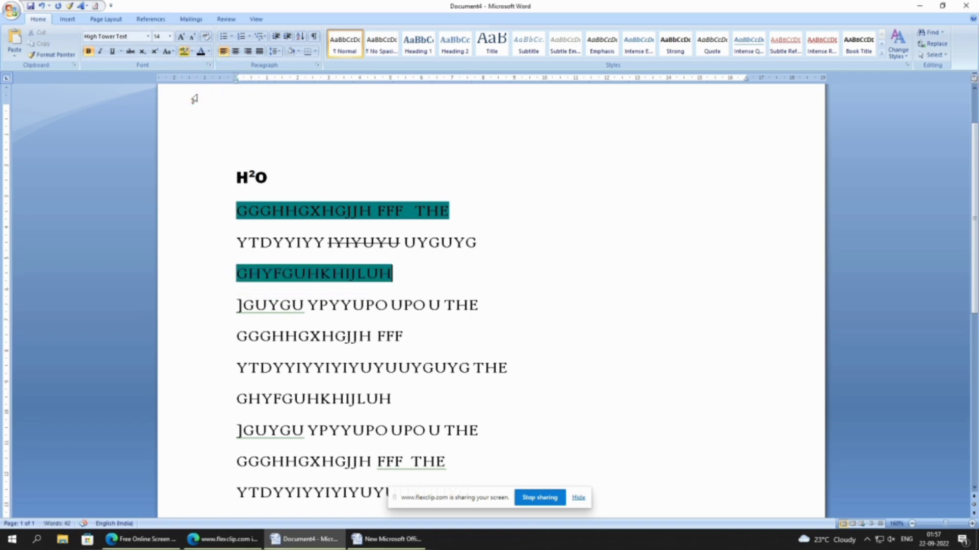
mouse_move(395, 283)
left_mouse_down()
mouse_move(339, 279)
mouse_move(235, 240)
left_mouse_up()
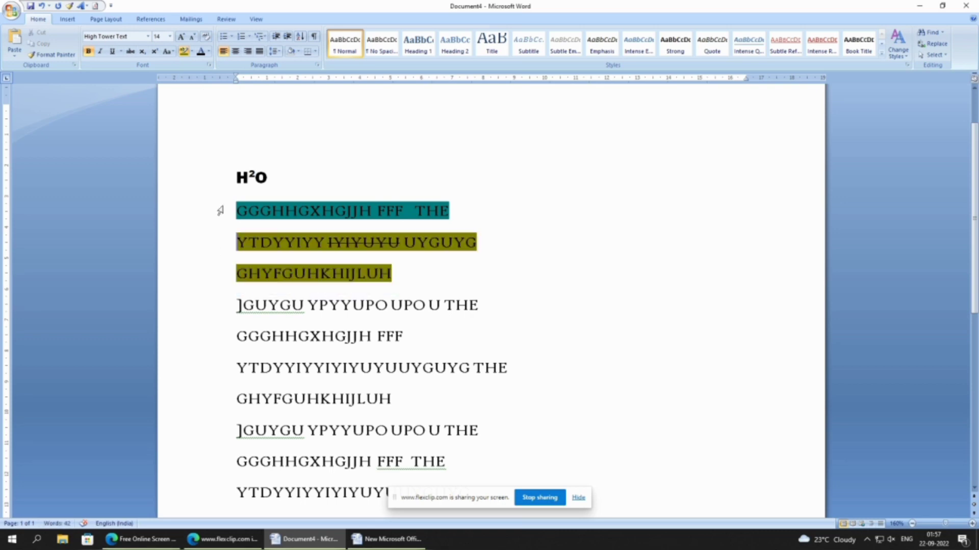
- Highlight the letters YIYIY in the middle of the sixth line below H2O in red
left_click(192, 52)
left_click(202, 96)
left_click_drag(313, 367, 359, 368)
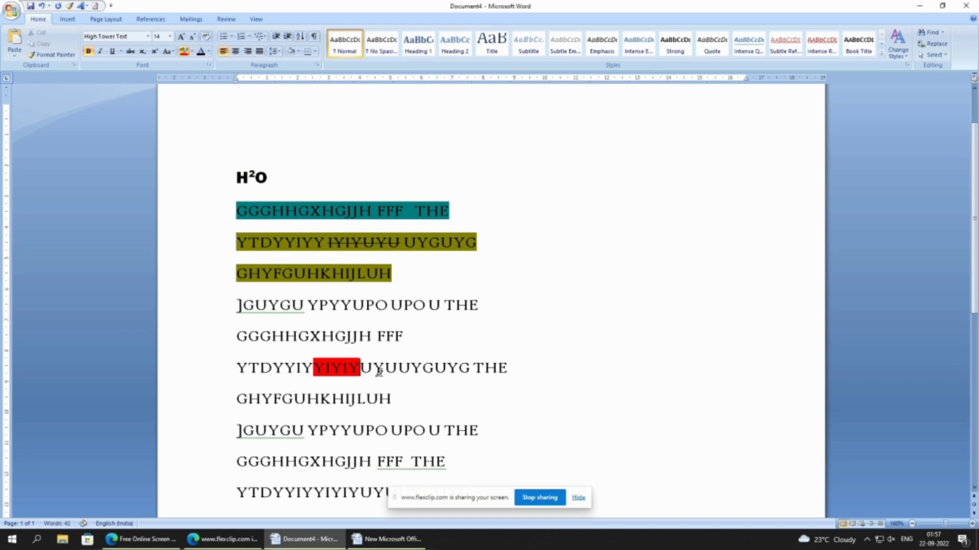
- Change the font color of the GHYFGUHKHIJLUH line below the red highlight to green
left_click(209, 53)
left_click(209, 53)
left_click_drag(240, 399, 415, 400)
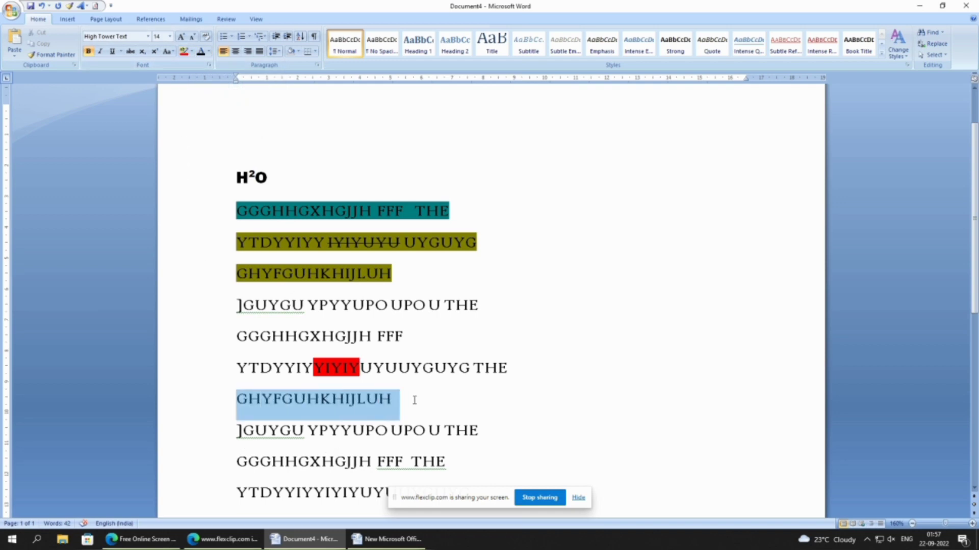
left_click(207, 52)
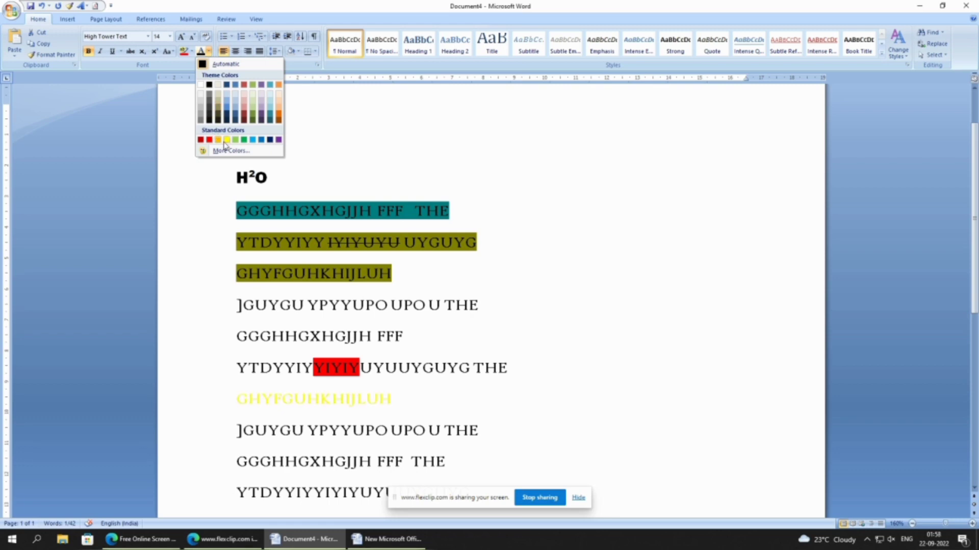
left_click(243, 140)
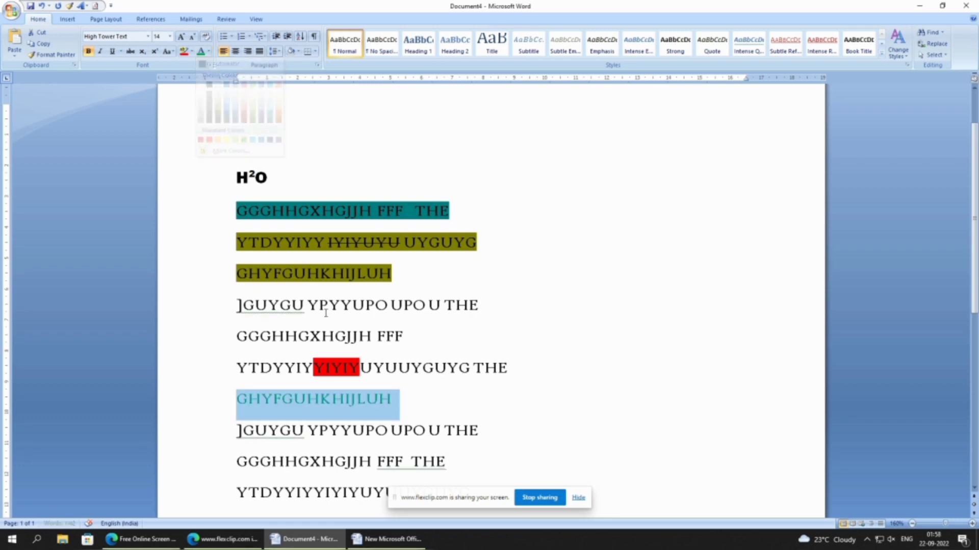
left_click(396, 407)
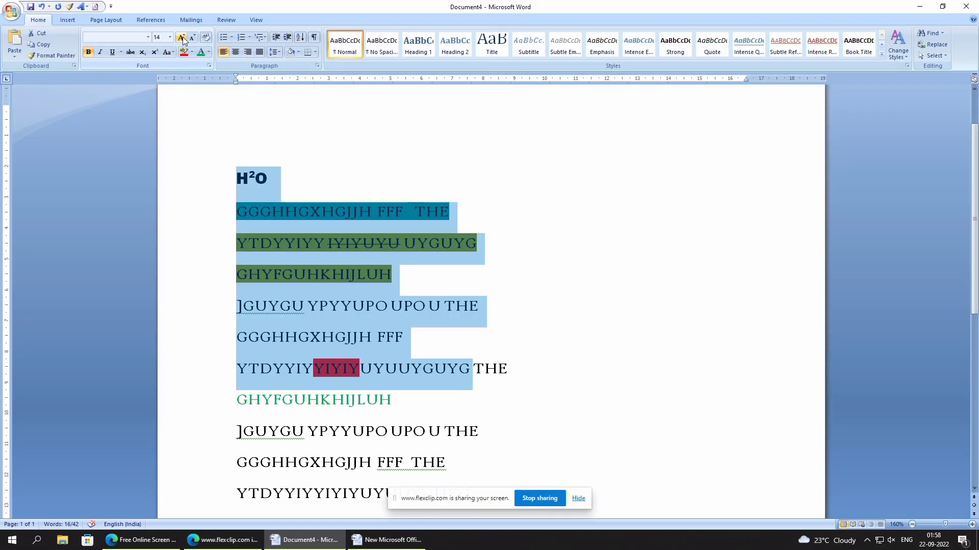
- Grow the text from H2O through UYUUYGUYG on the red-highlighted line to size 20, and shrink it to size 11
left_click(181, 38)
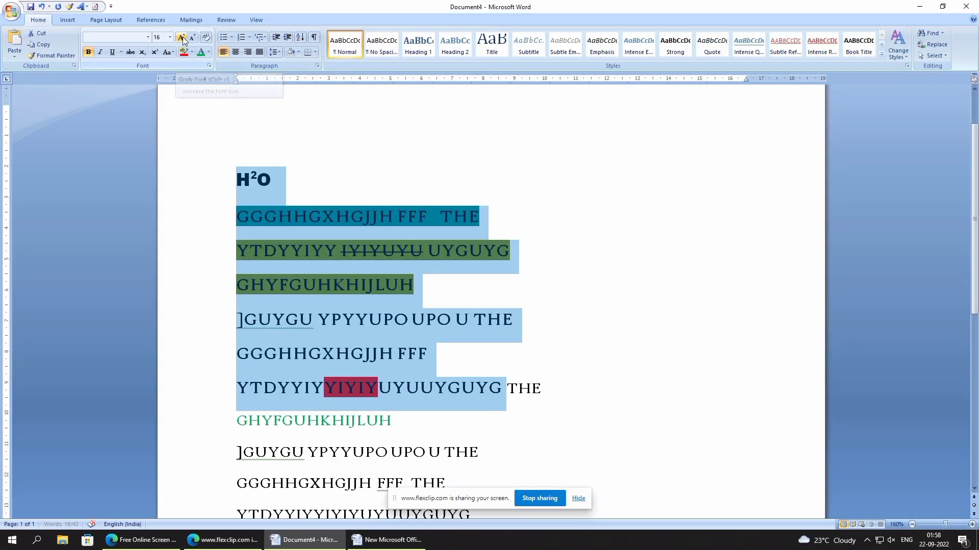
left_click(182, 38)
left_click(181, 38)
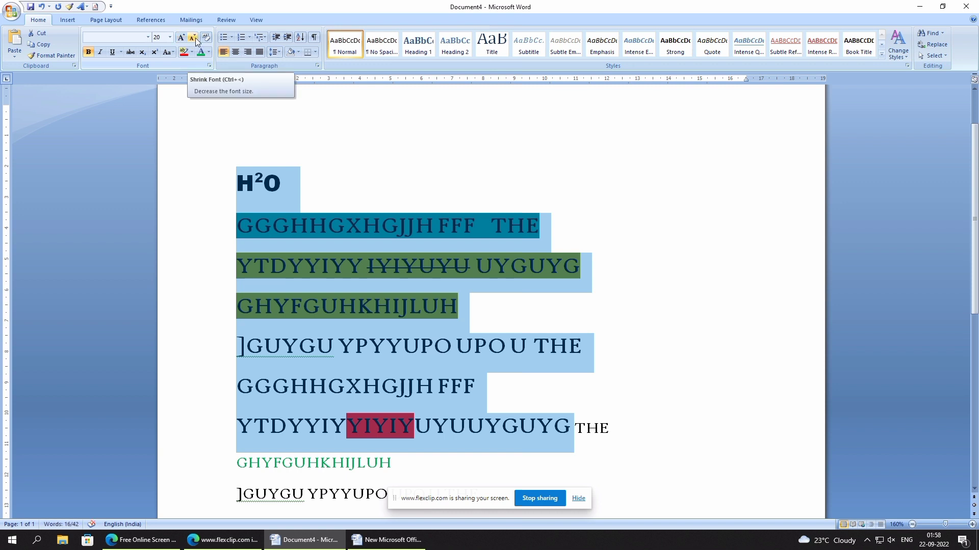
left_click(194, 38)
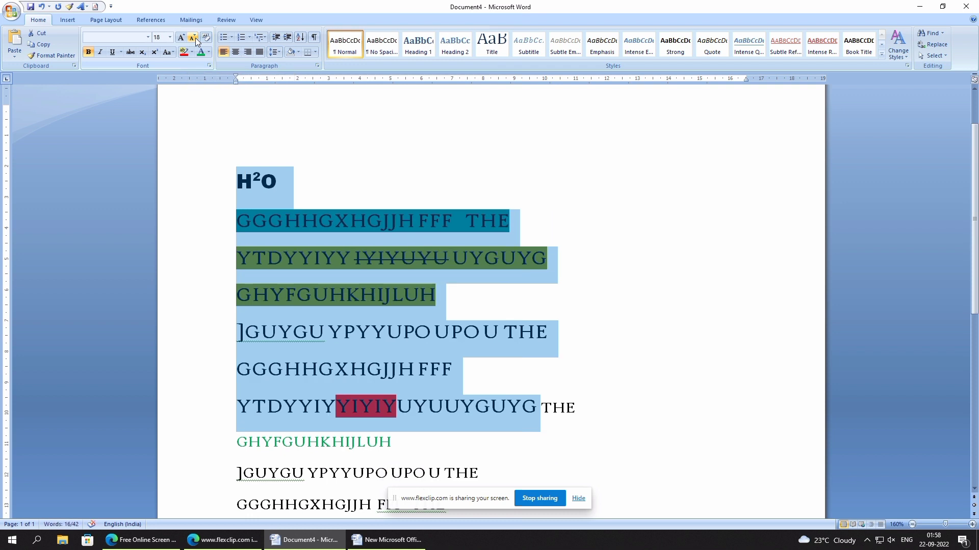
left_click(195, 38)
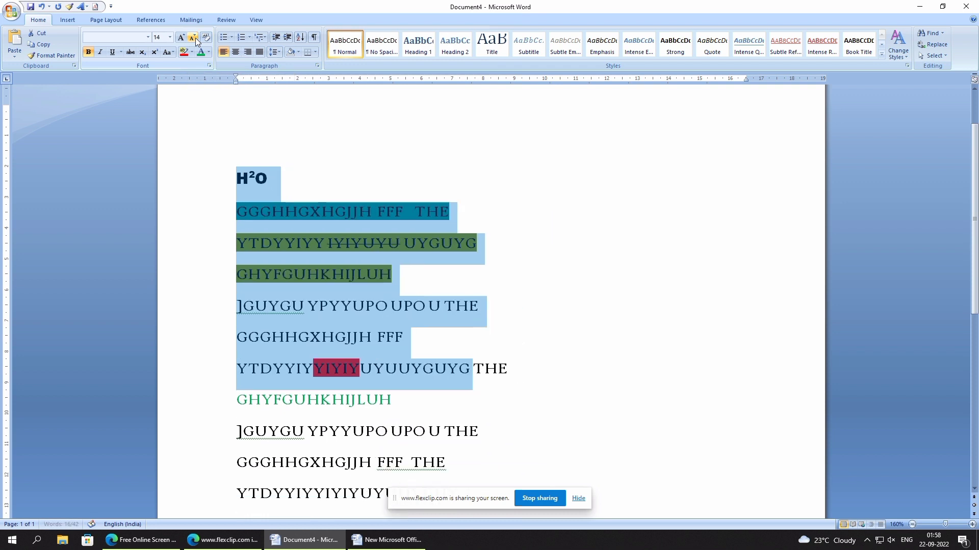
left_click(195, 38)
left_click(195, 38)
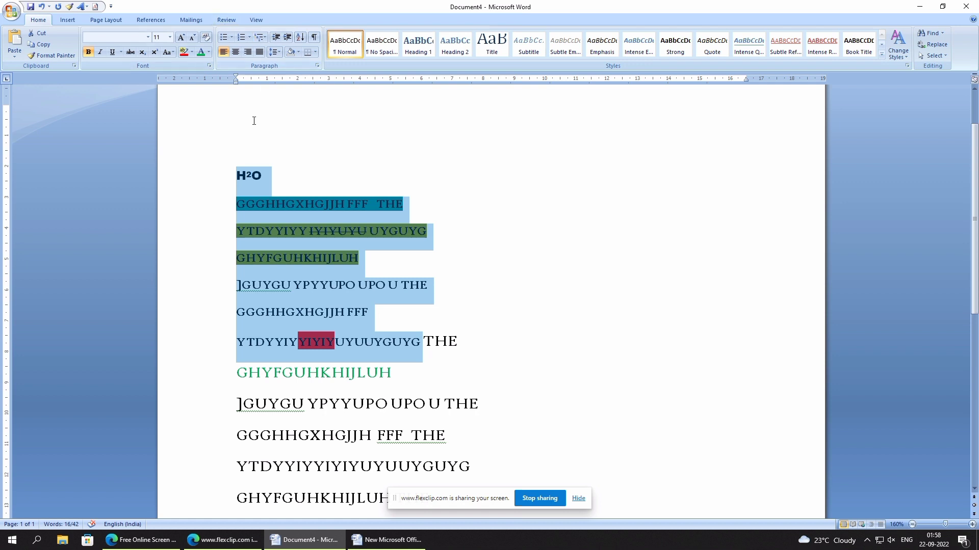
- Turn the H2O line into a round-bulleted item and add an empty bullet above and below it
left_click(232, 40)
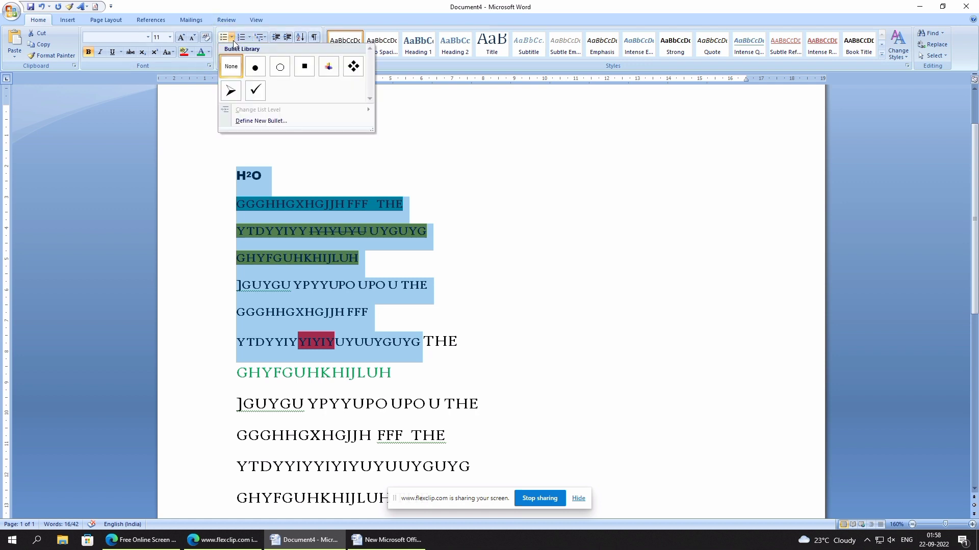
left_click(250, 161)
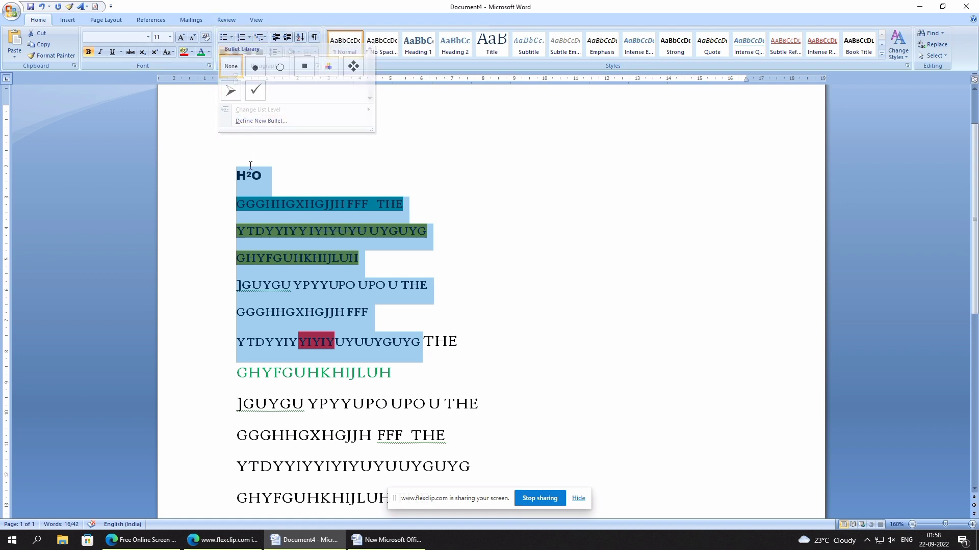
left_click(238, 176)
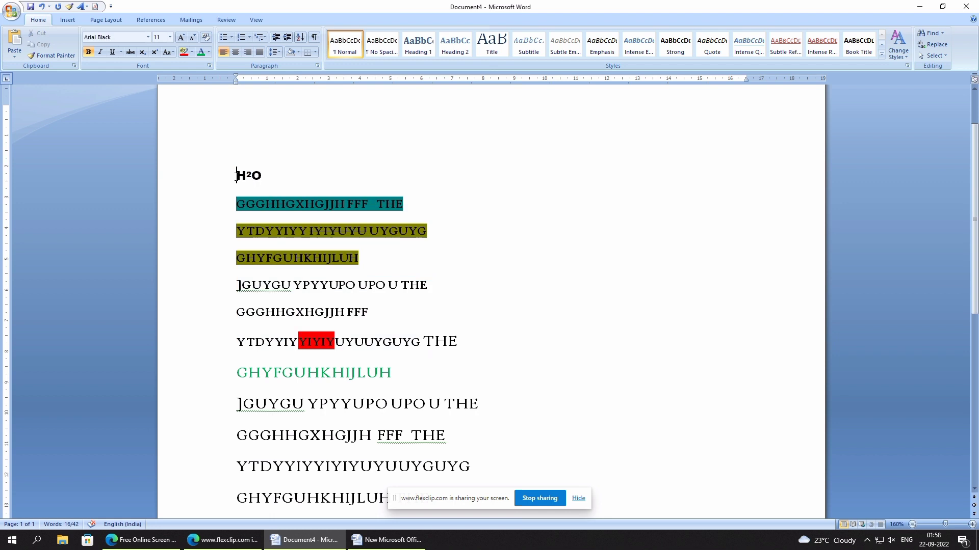
left_click(227, 38)
key("Return")
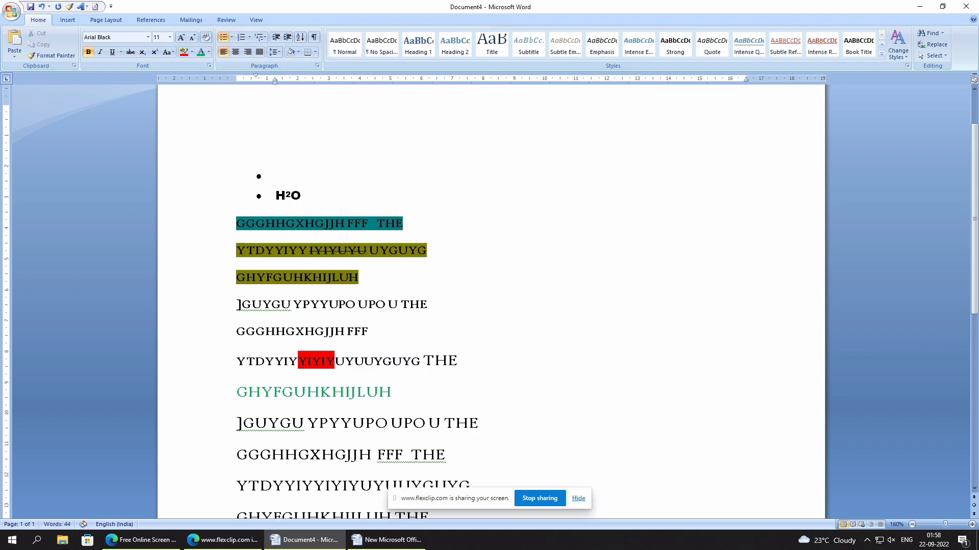
left_click(309, 206)
key("Return")
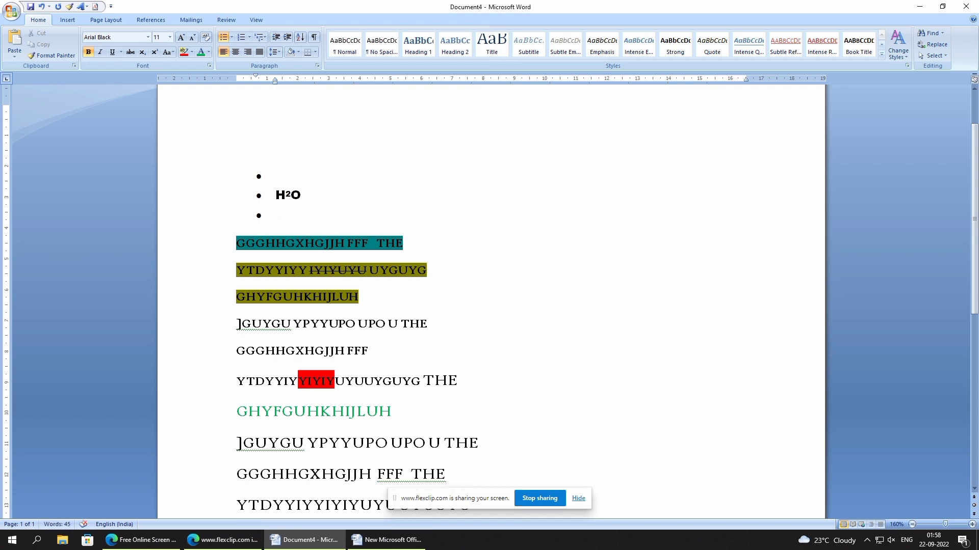
- Delete the bulleted H2O line with its empty bullets and remove the extra blank line between the teal- and olive-highlighted lines
left_click(441, 247)
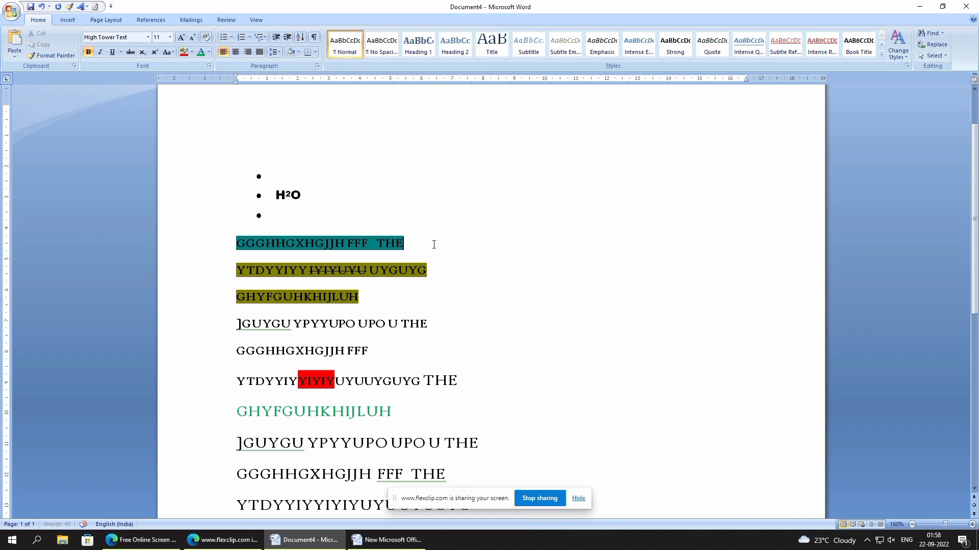
key("Return")
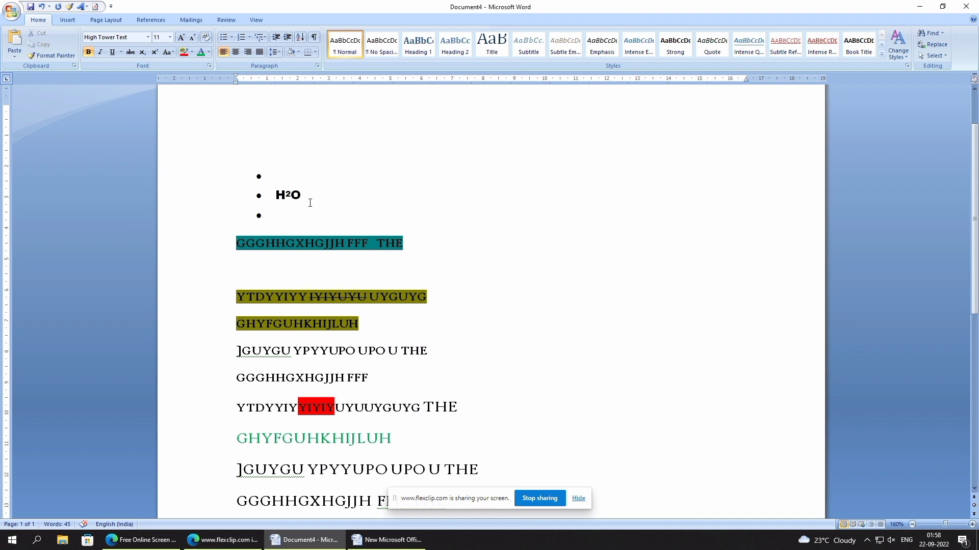
left_click(310, 203)
left_click(308, 216)
key("BackSpace")
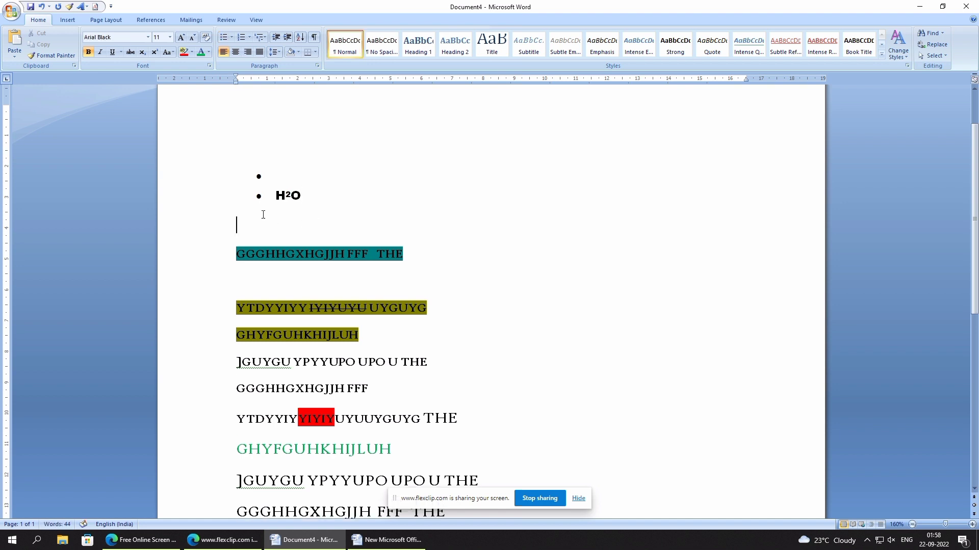
left_click_drag(305, 208, 237, 136)
key("BackSpace")
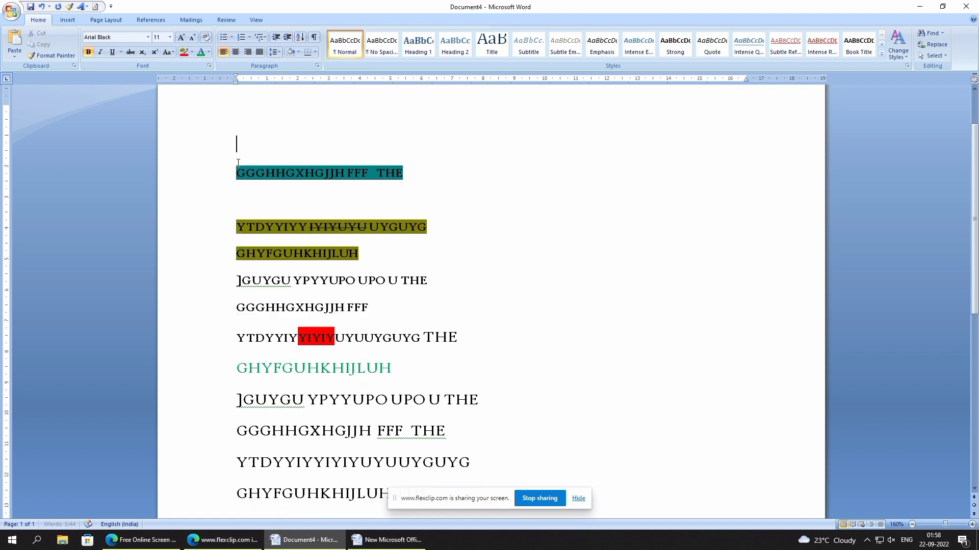
left_click(237, 199)
key("Delete")
- Number the six text lines through the red-highlighted one in the 1. 2. 3. format, and change it to i. ii. iii
left_click_drag(240, 151, 313, 307)
left_click(249, 39)
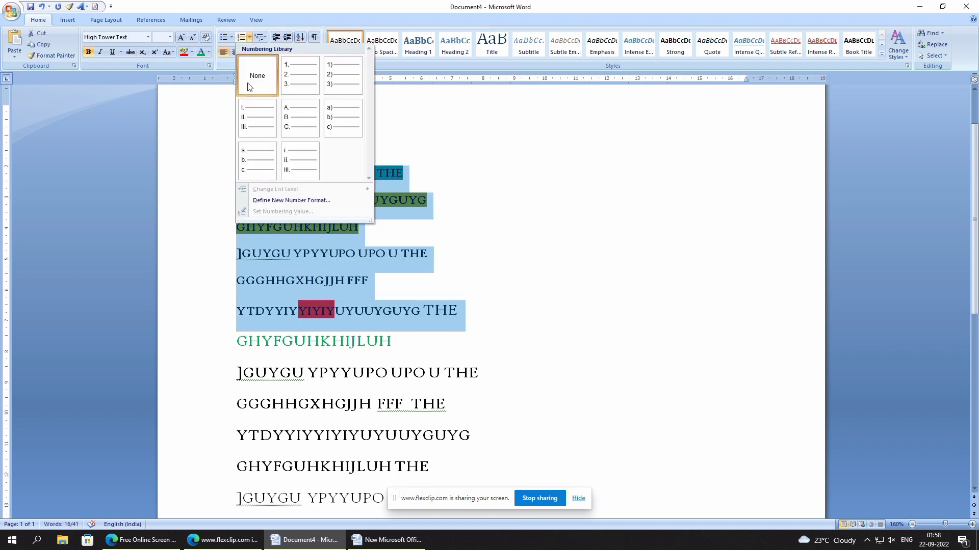
left_click(288, 81)
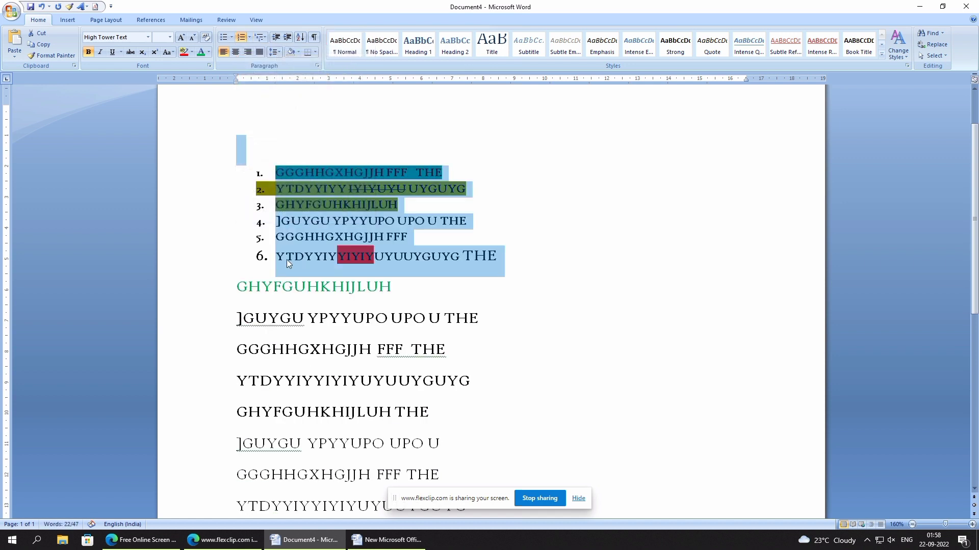
left_click(249, 38)
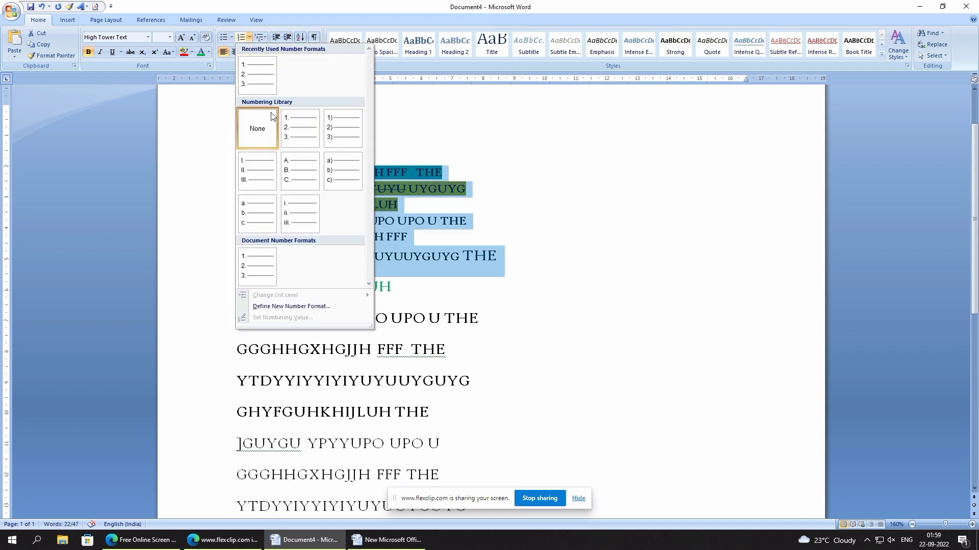
left_click(299, 225)
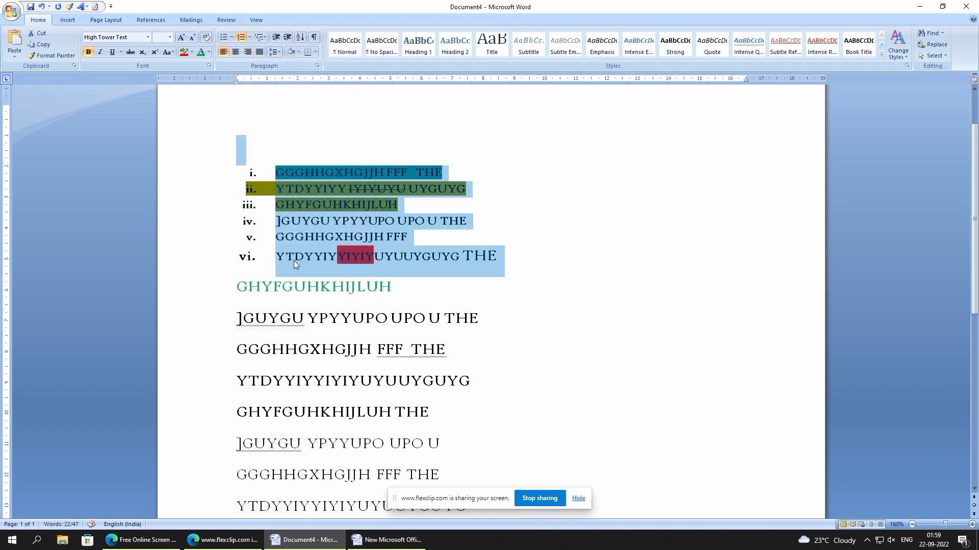
- Apply the multilevel list style starting with 1), a), i) to the six numbered lines
left_click(260, 37)
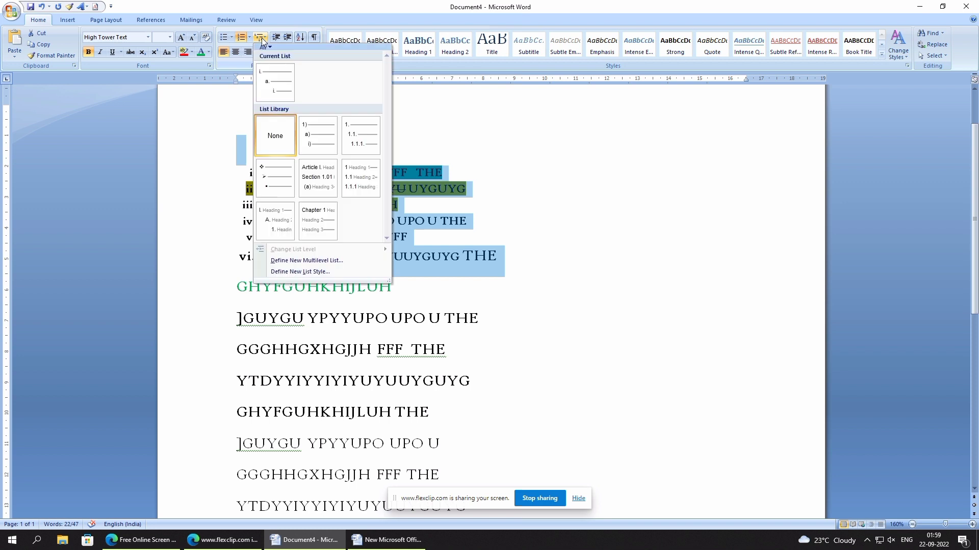
left_click(316, 147)
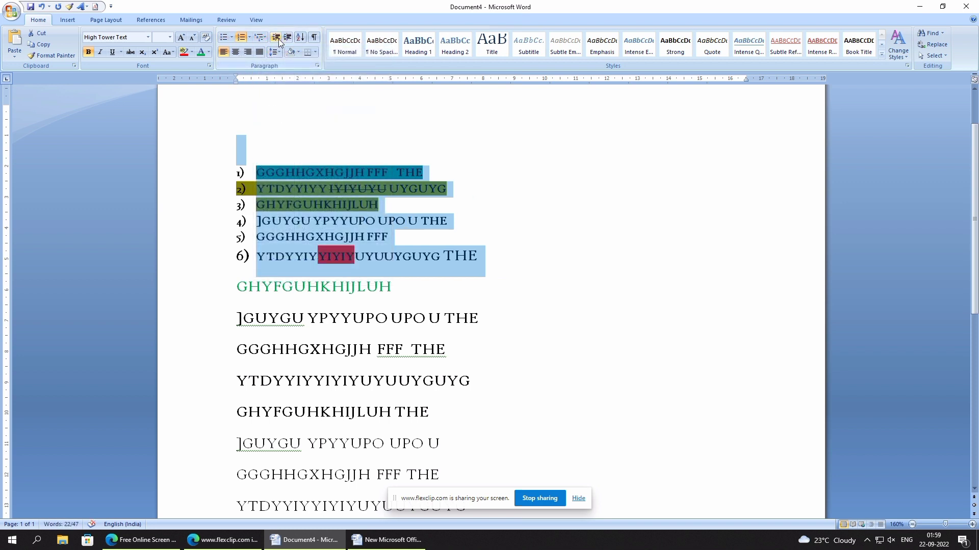
left_click(284, 127)
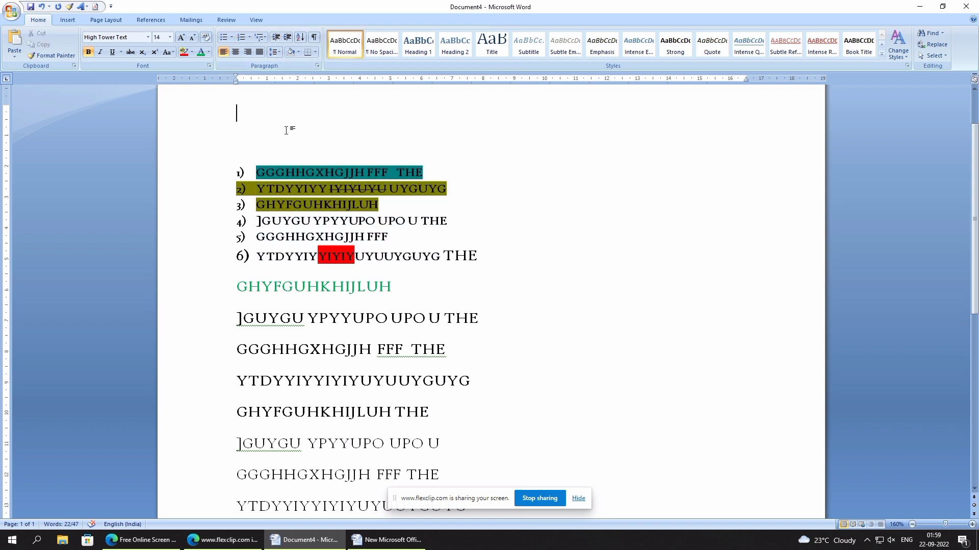
- Increase the indent of the lines from the blank top line through the second-to-last visible line to about 7 cm
left_click_drag(239, 146, 253, 475)
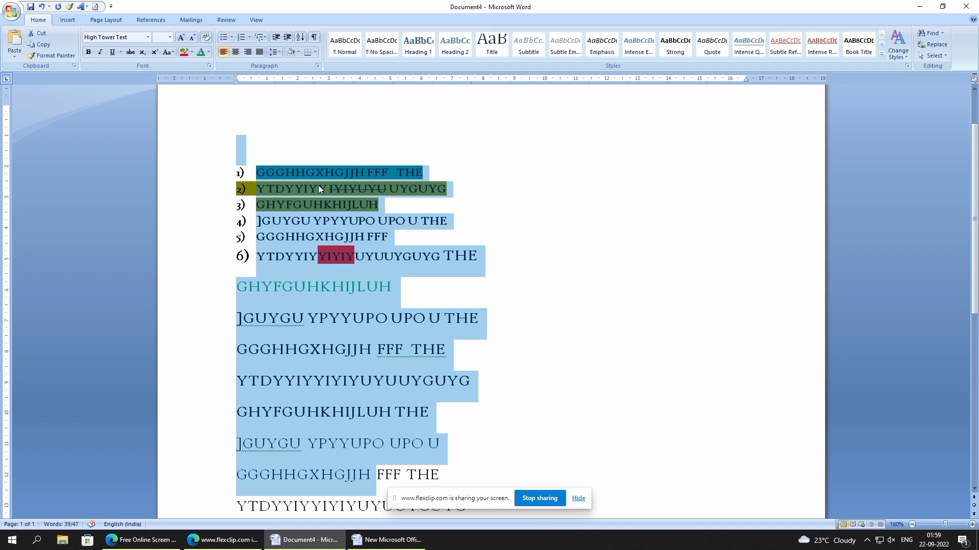
scroll(318, 185, "up", 1)
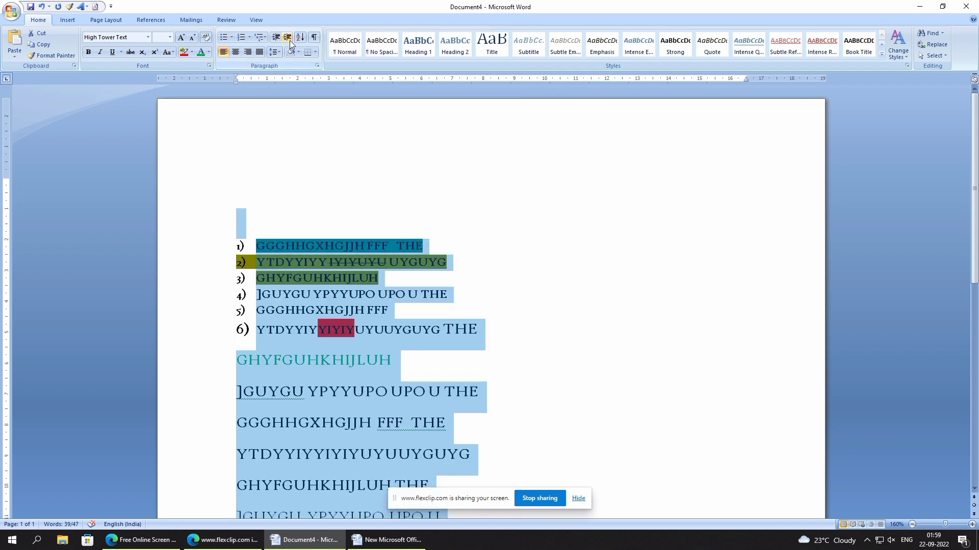
left_click(286, 39)
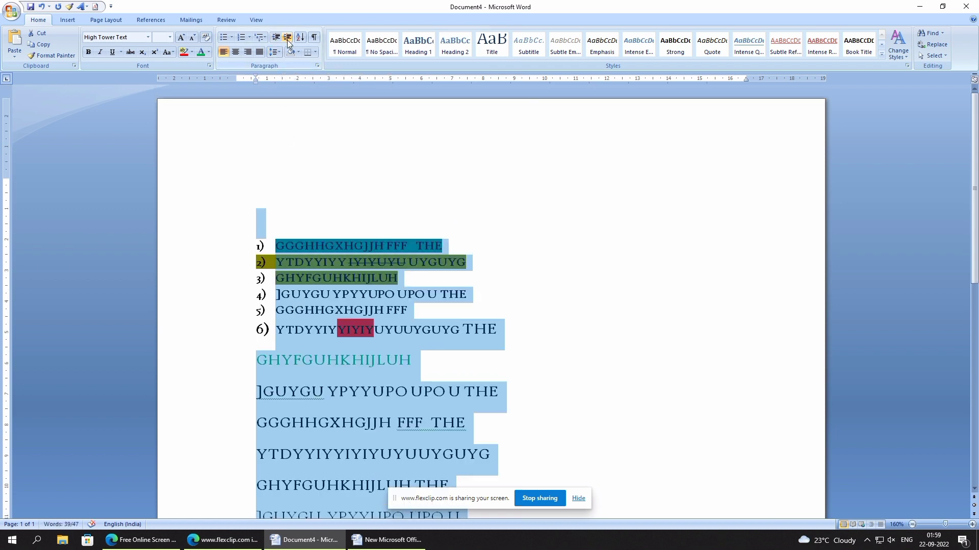
left_click(287, 40)
left_click(286, 40)
left_click(286, 40)
left_click(287, 39)
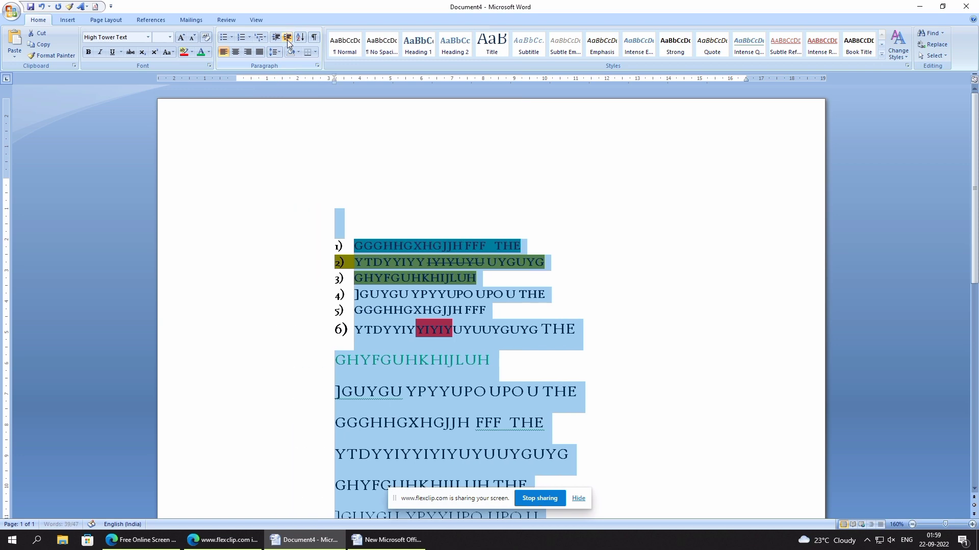
left_click(287, 39)
left_click(286, 40)
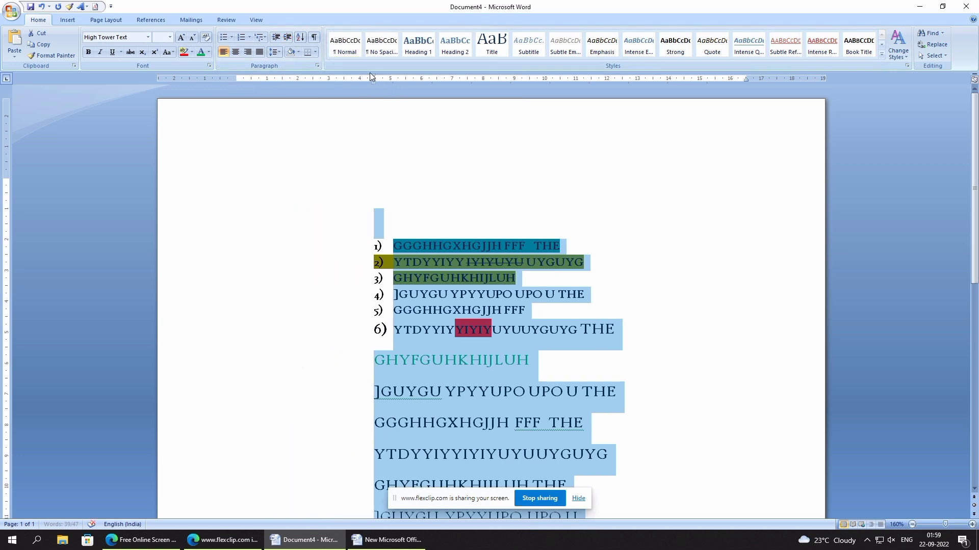
left_click(286, 39)
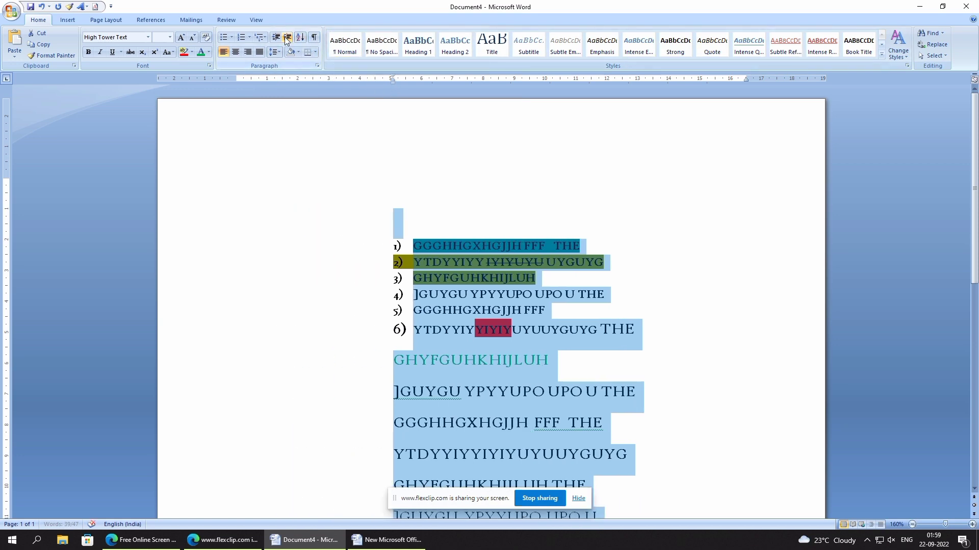
left_click(286, 39)
left_click(286, 39)
left_click(286, 39)
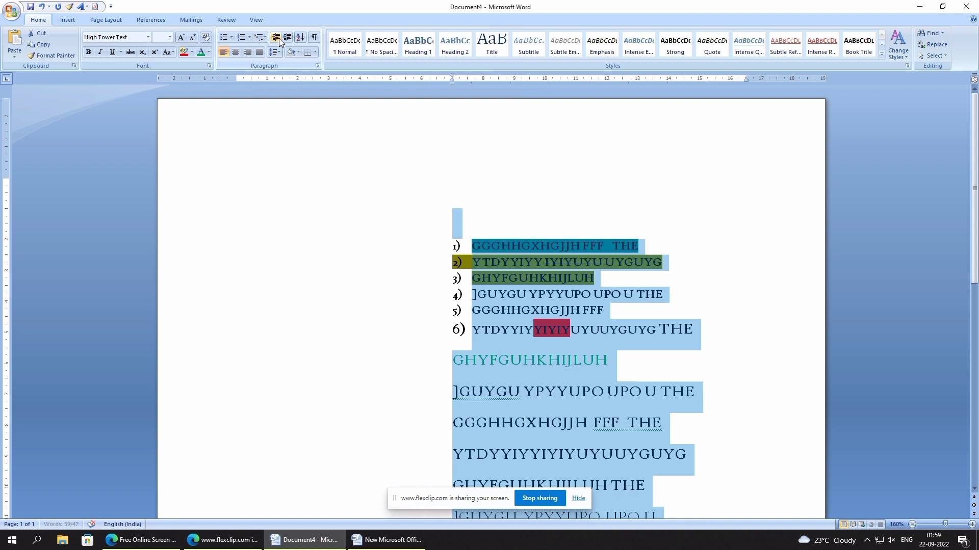
- Decrease the indent of the selected lines back to the left margin
left_click(279, 38)
double_click(280, 38)
double_click(280, 39)
double_click(280, 38)
double_click(279, 38)
double_click(279, 38)
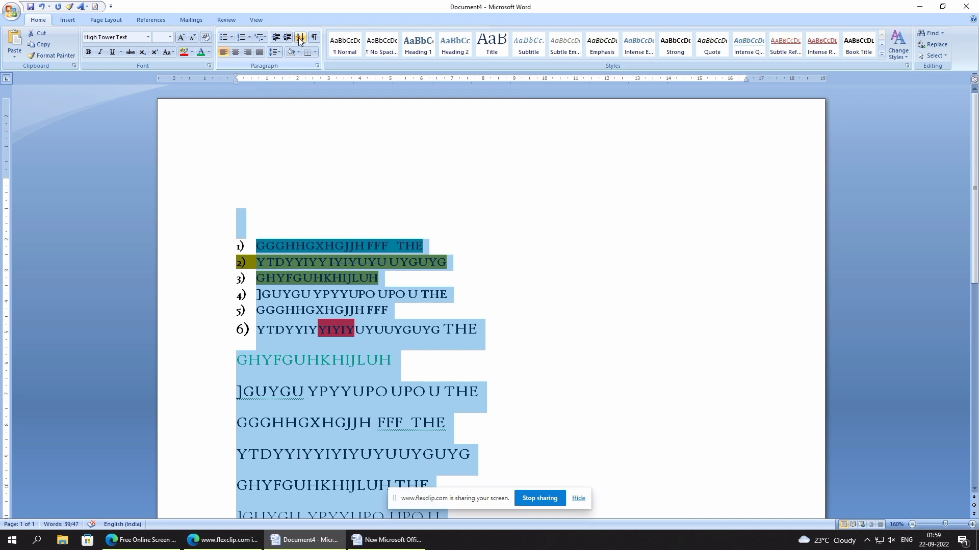
- Sort the selected paragraphs by text in ascending order with no header row, and run the same sort again
left_click(300, 39)
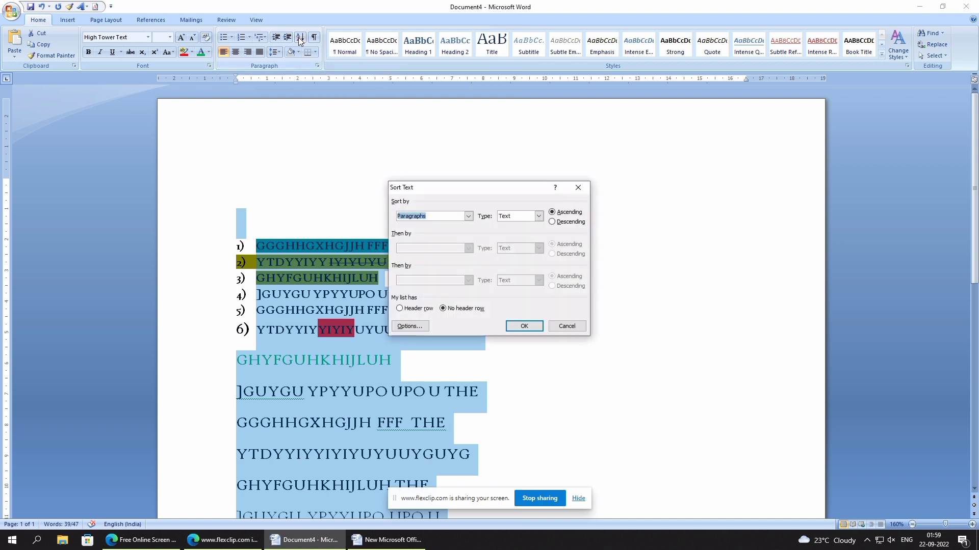
left_click(524, 326)
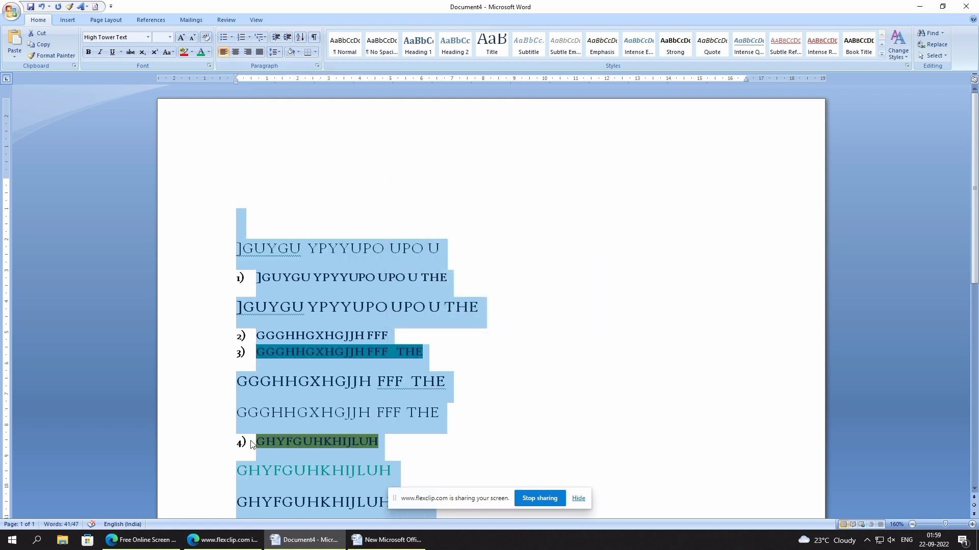
left_click(301, 37)
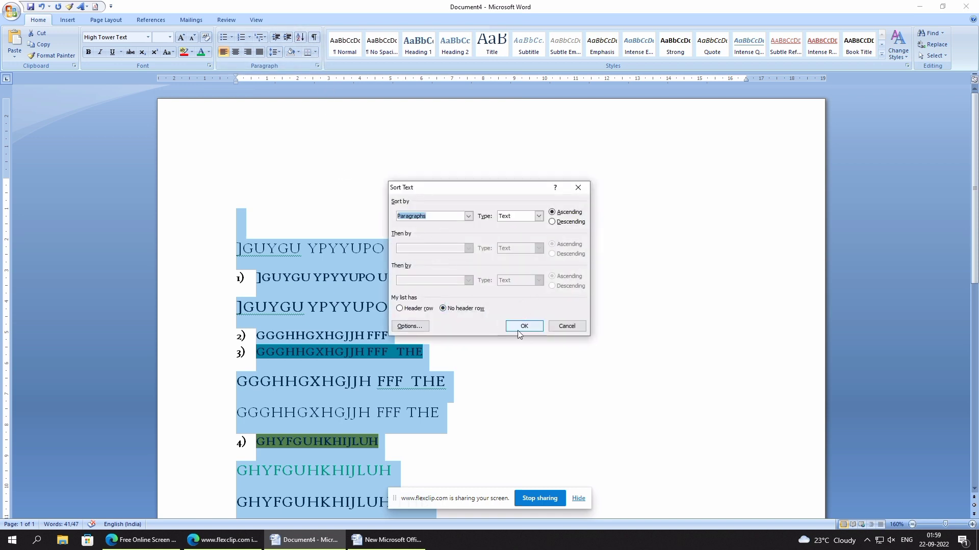
left_click(532, 329)
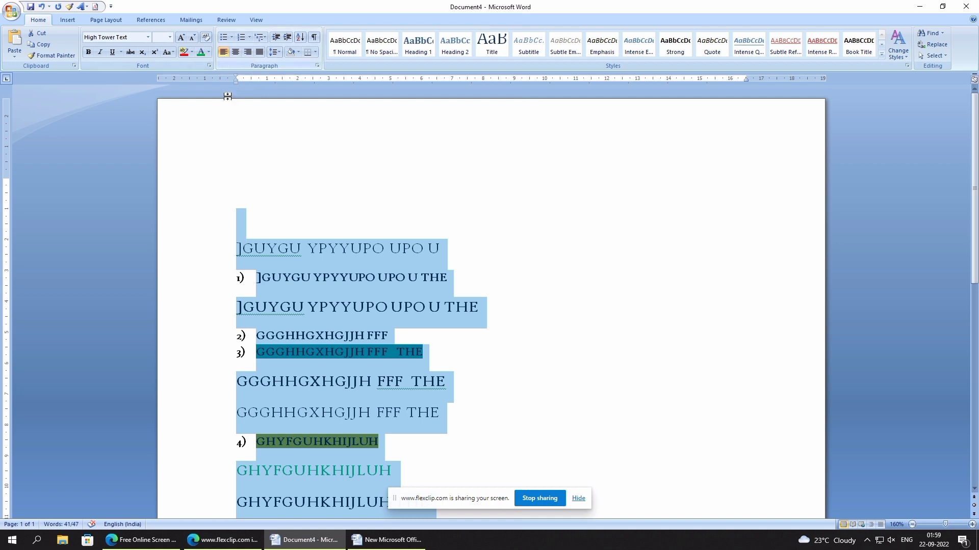
- Try right and center alignment on the lines from ]GUYGU through numbered item 4, and finish with them justified
left_click(233, 243)
left_click_drag(233, 242, 408, 439)
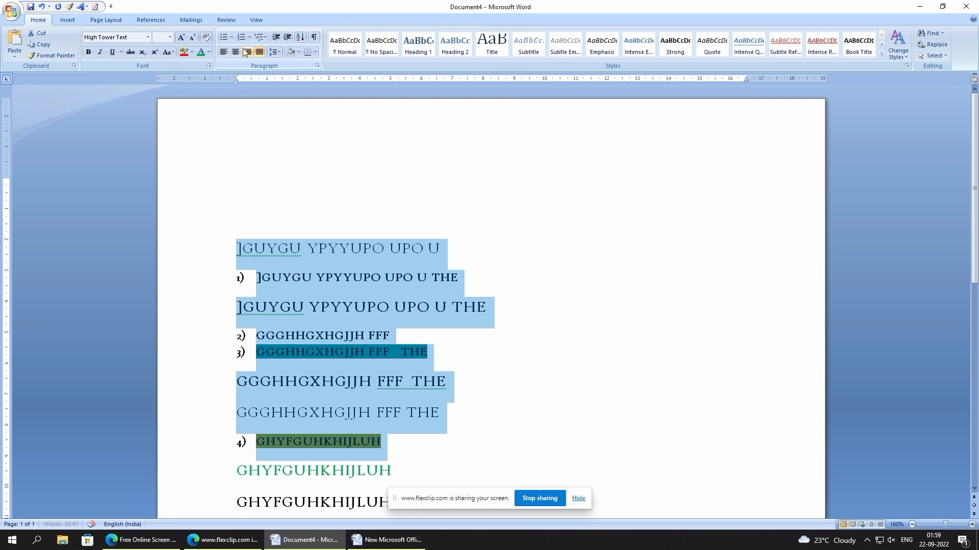
left_click(248, 53)
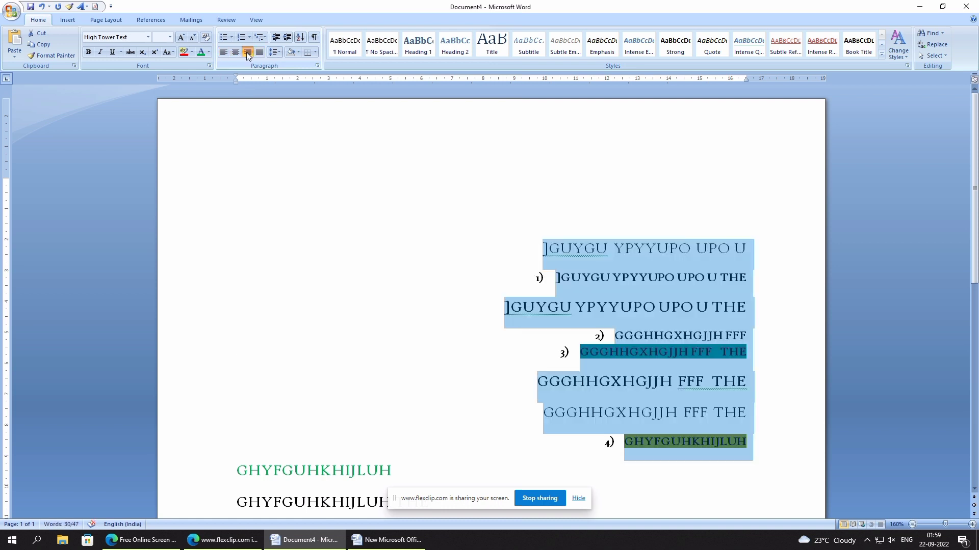
left_click(235, 53)
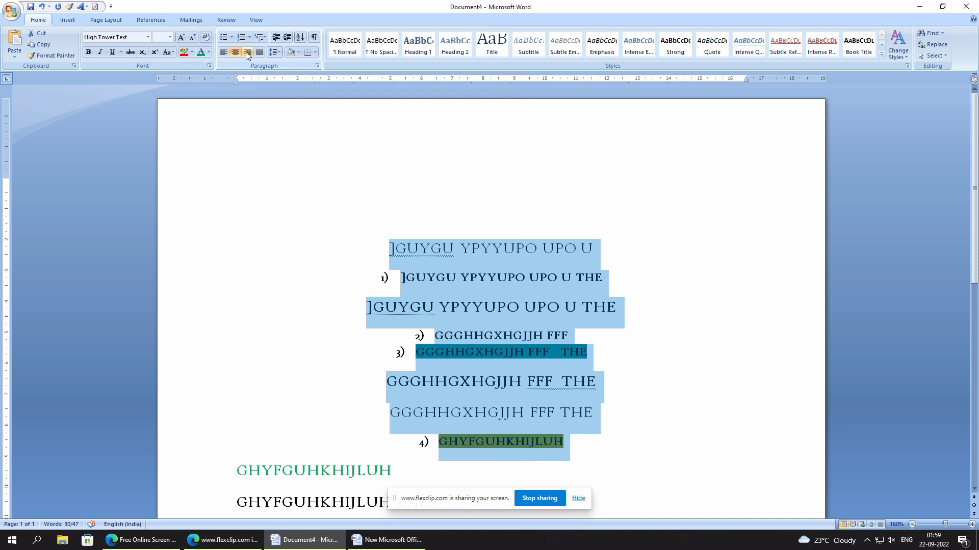
left_click(258, 54)
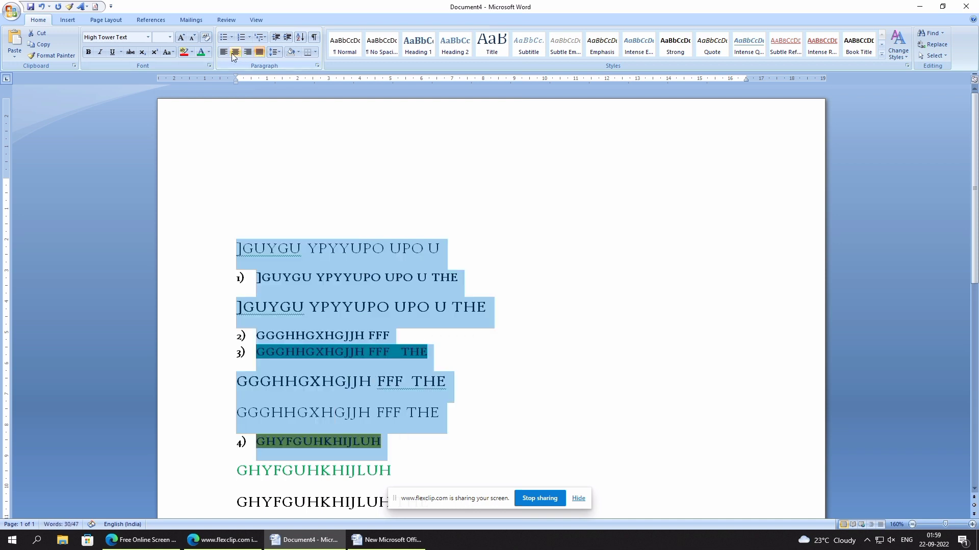
- Append "FDSF L D F DFDFH D HIH DF HFD" to the first line and add "GDFGDDJFFDJFDJFJDFJJDFGJDFG JDFGJDFJ G" as a line below it
left_click(490, 265)
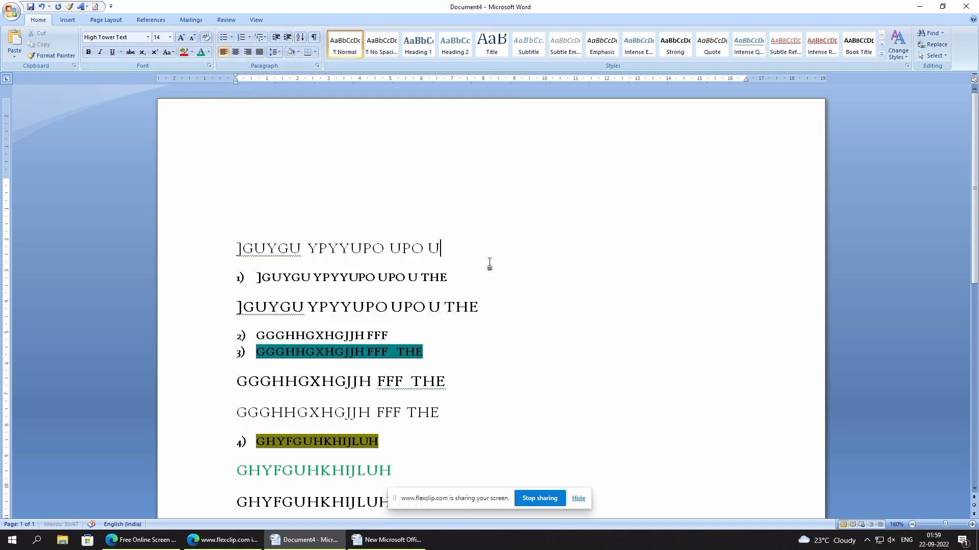
type("FD")
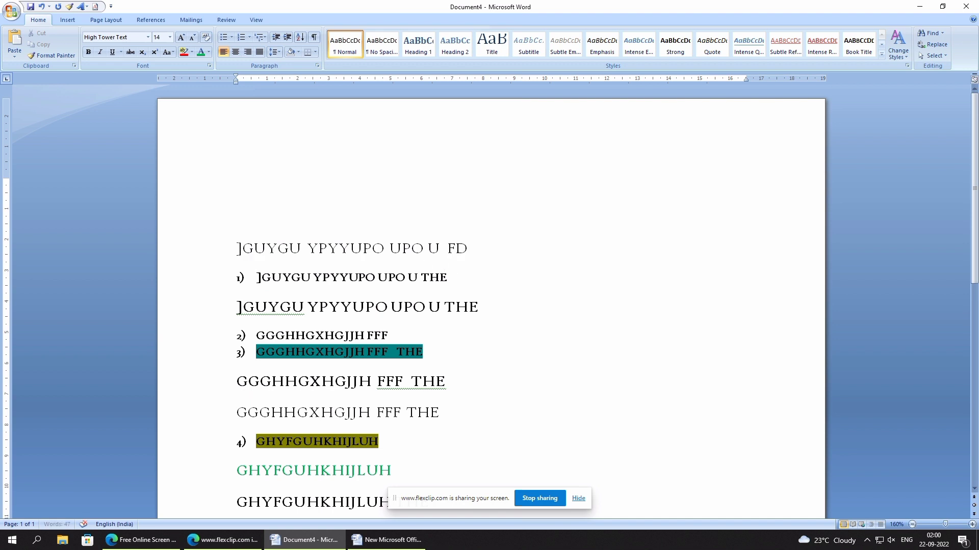
type("SF L D F DFDFH D HIH  DF HFD")
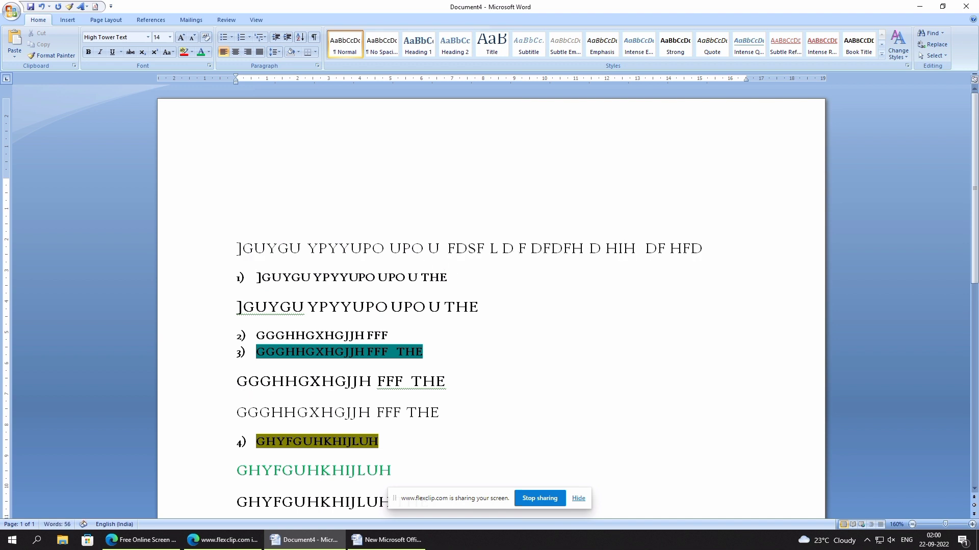
key("Return")
type("GDFGDDJFFDJ")
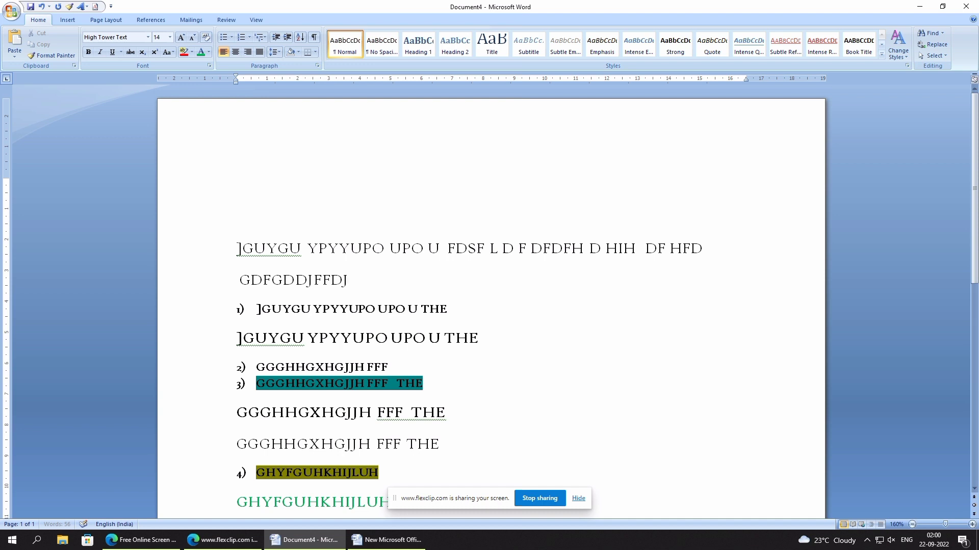
type("FDJFJDFJJDFGJDFG JDFGJDFJ G")
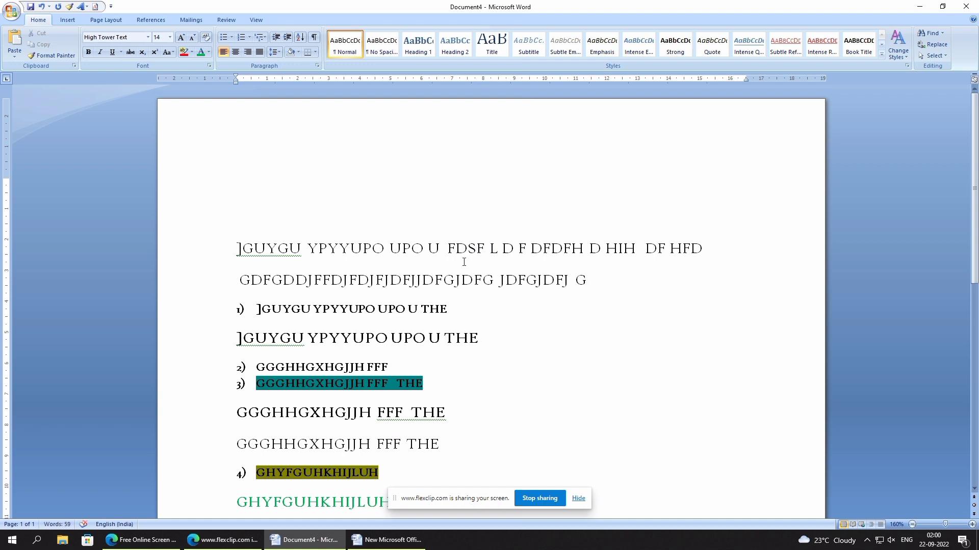
- Append "FB D BFDBSDFB FFDFDDDGDGDGDGDDGD" to numbered item 1 and place the cursor at the end of the line below it
left_click(628, 307)
type("FB D BFD")
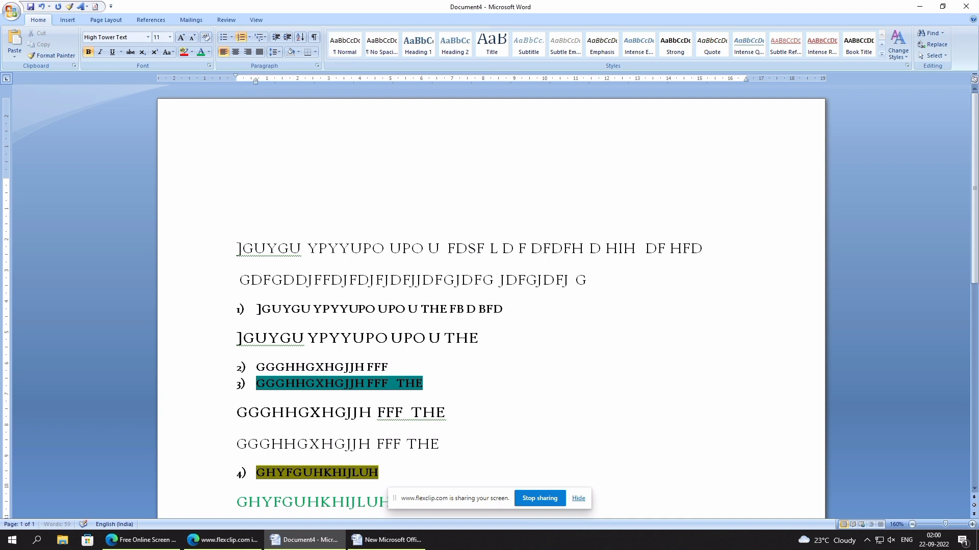
type("BSDFB FFDFDDDGDGDGDGDDGD")
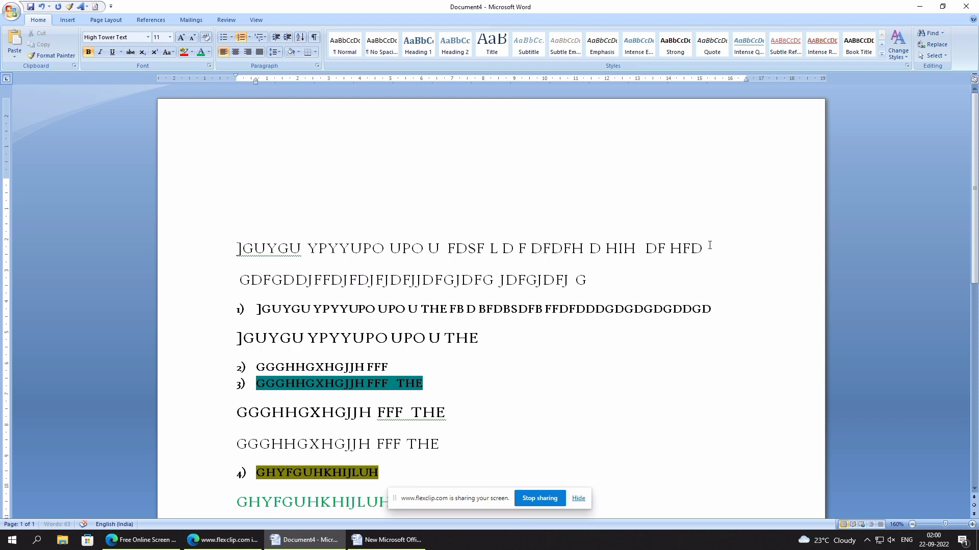
left_click(607, 277)
left_click(499, 339)
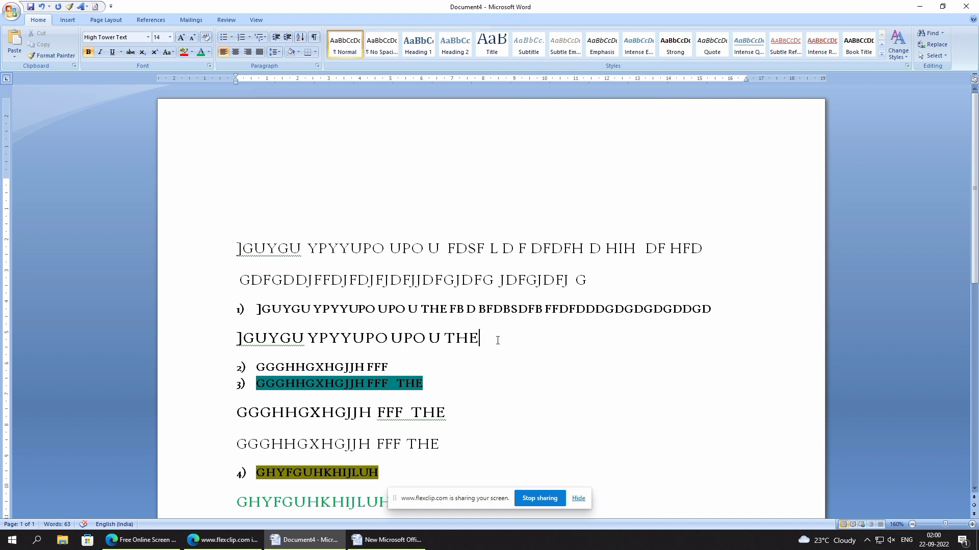
- Try justified alignment on the first four lines and return them to left alignment
left_click_drag(481, 339, 239, 249)
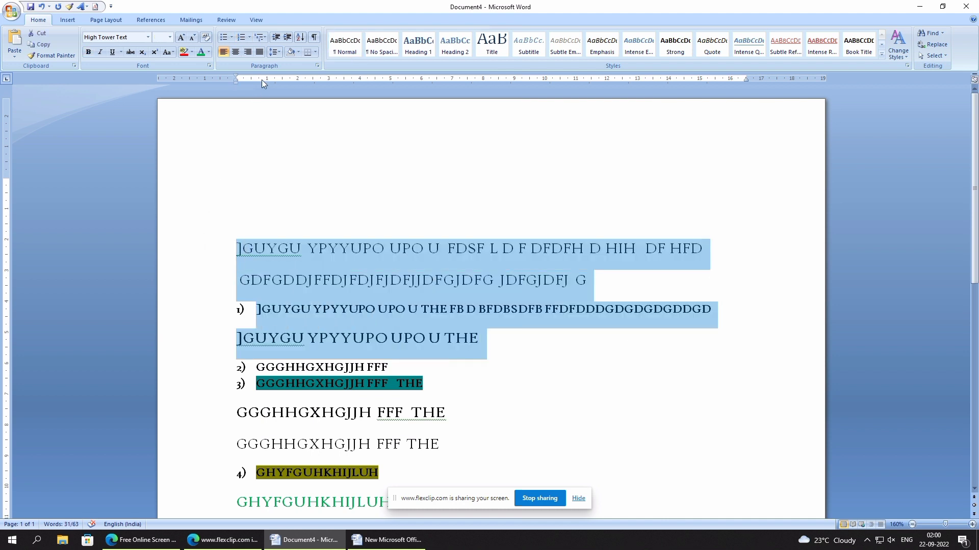
left_click(260, 52)
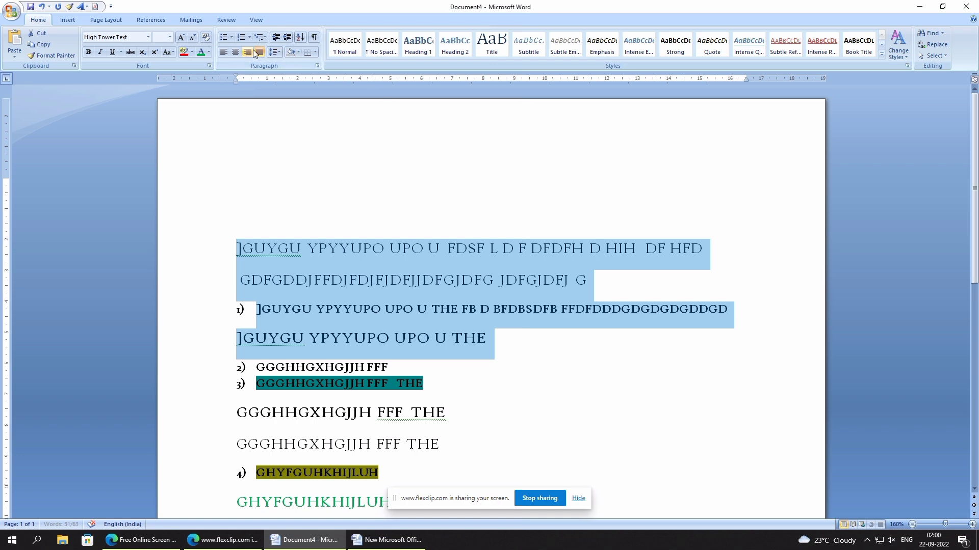
left_click(259, 52)
left_click(259, 53)
left_click(260, 52)
left_click(340, 271)
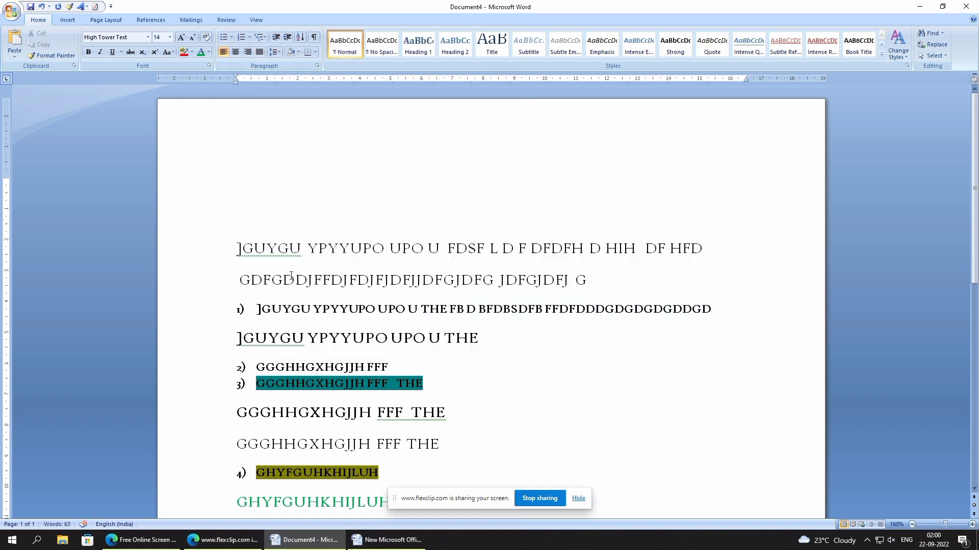
- Delete all text below the fourth line, "]GUYGU YPYYUPO UPO U THE"
scroll(311, 289, "down", 3)
left_click_drag(244, 188, 490, 457)
key("Delete")
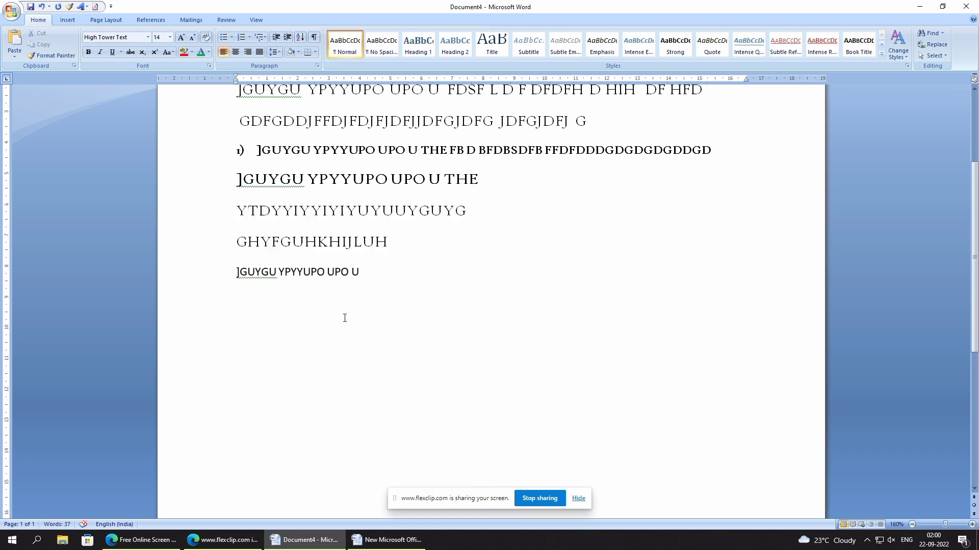
left_click_drag(226, 210, 402, 321)
key("BackSpace")
key("BackSpace")
key("Left")
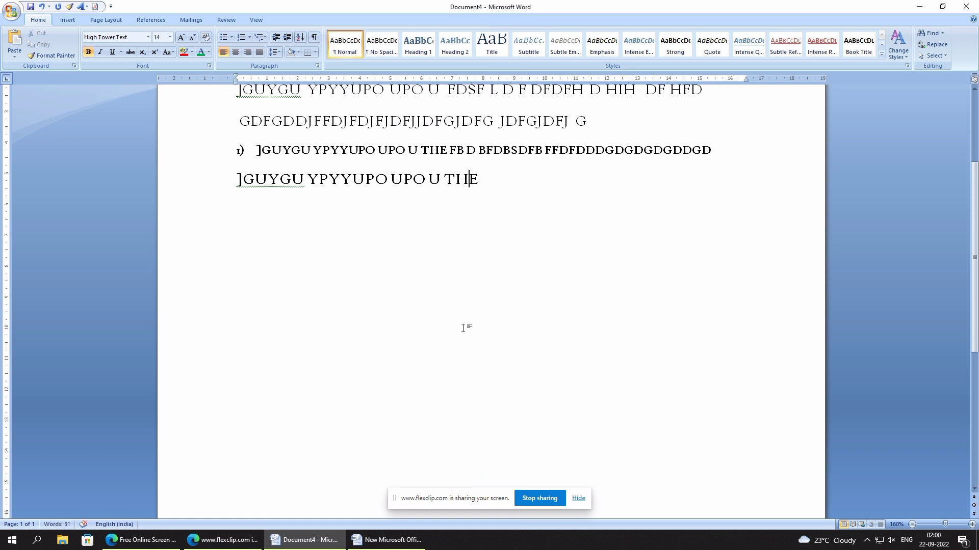
scroll(463, 328, "up", 3)
key("ctrl+s")
left_click(404, 217)
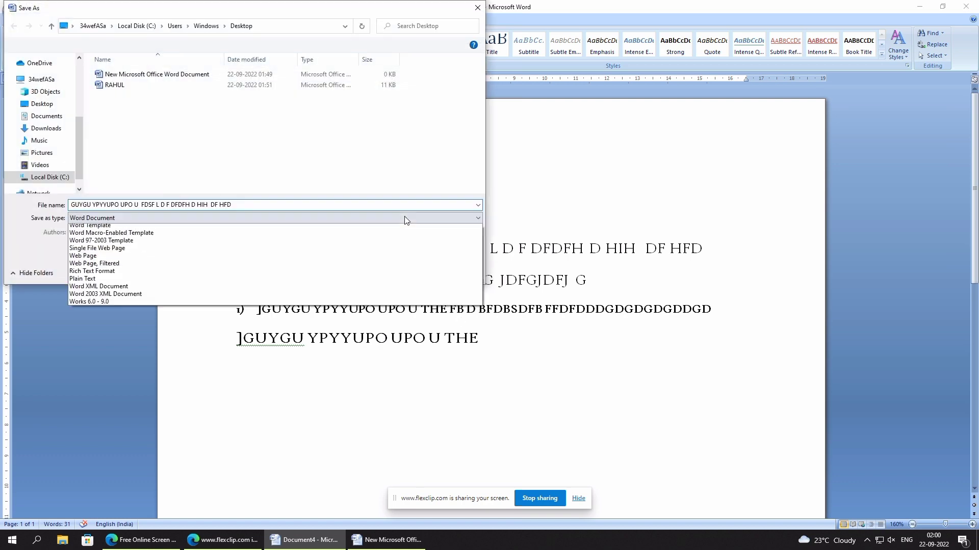
left_click(557, 175)
left_click(477, 8)
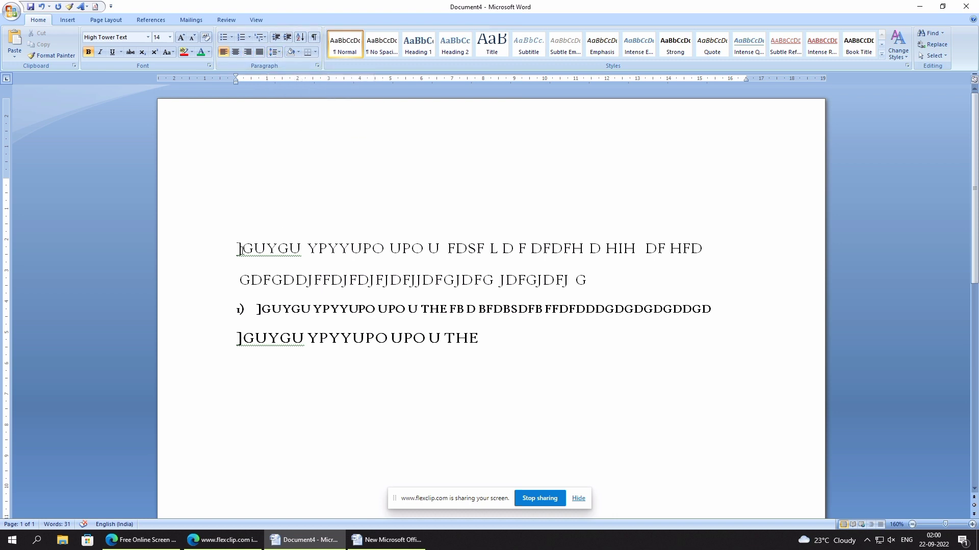
- Copy the four remaining lines and paste them below the originals
left_click_drag(242, 250, 489, 349)
key("ctrl+c")
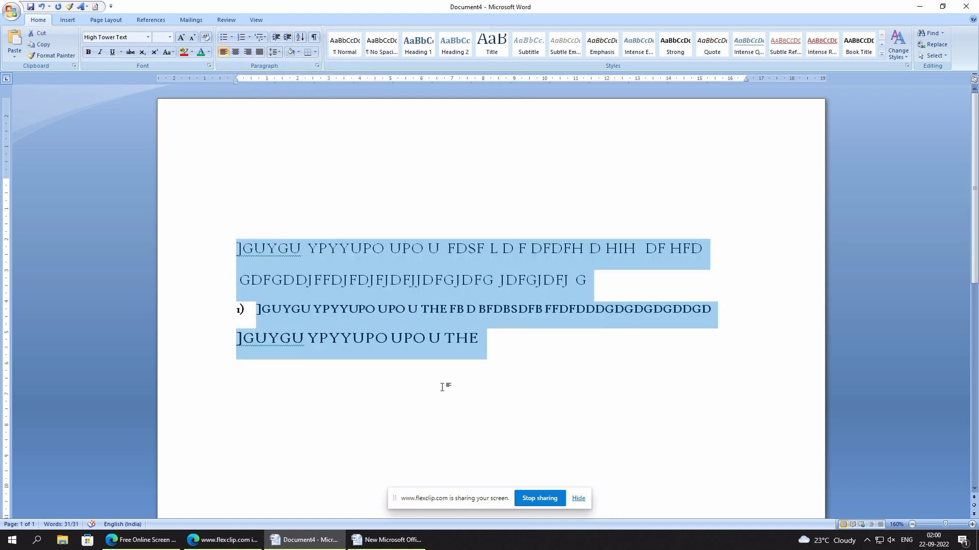
left_click(421, 392)
key("Return")
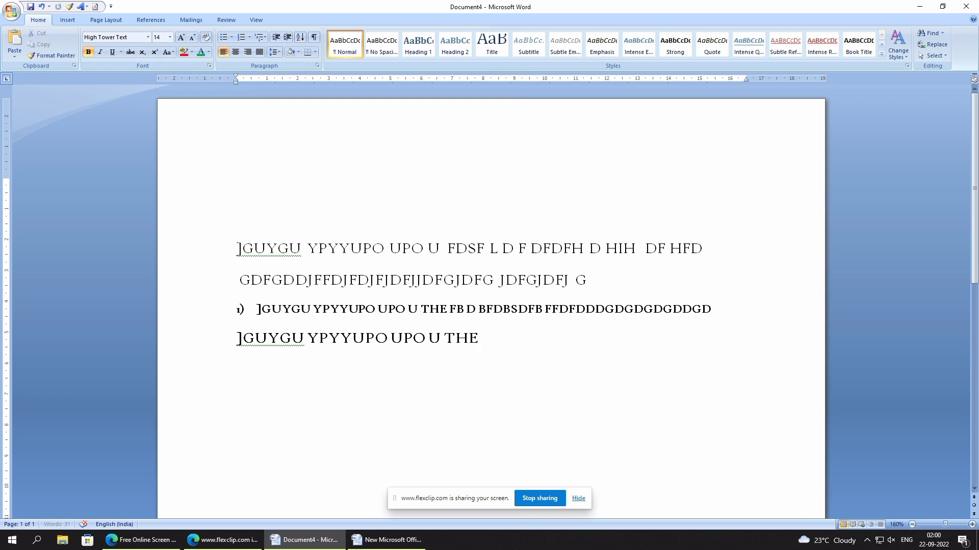
key("ctrl+v")
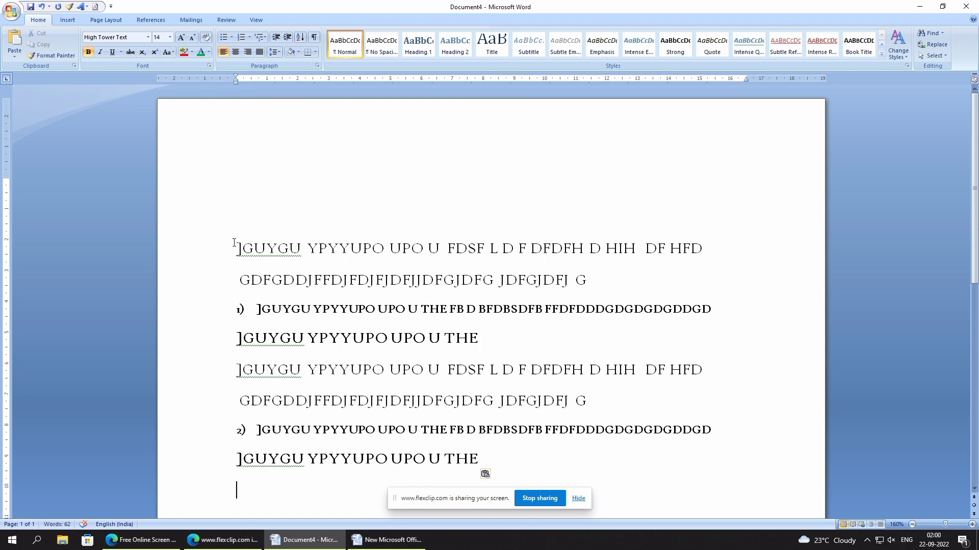
- Try line spacings of 2.0 and 2.5 on the first four lines, and finish with 1.0
left_click_drag(237, 248, 487, 341)
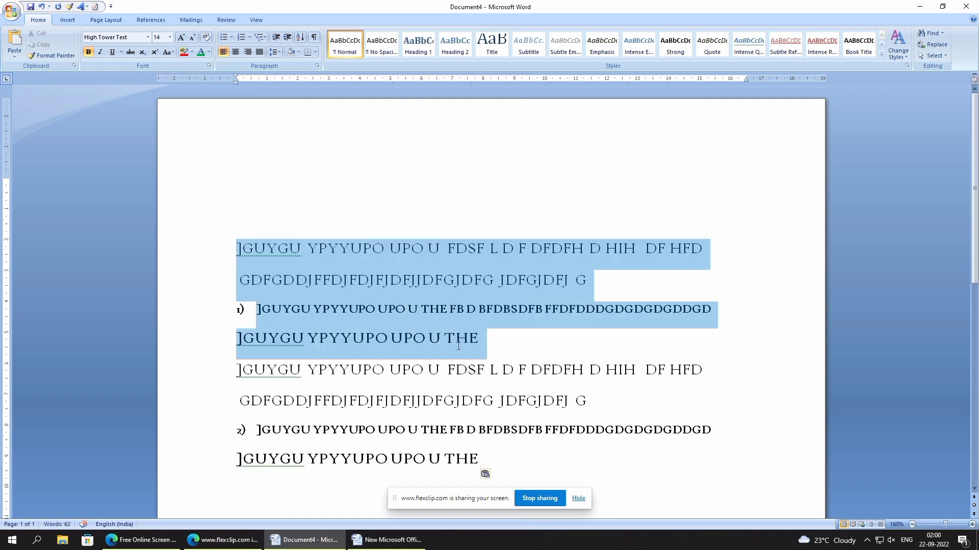
left_click(278, 53)
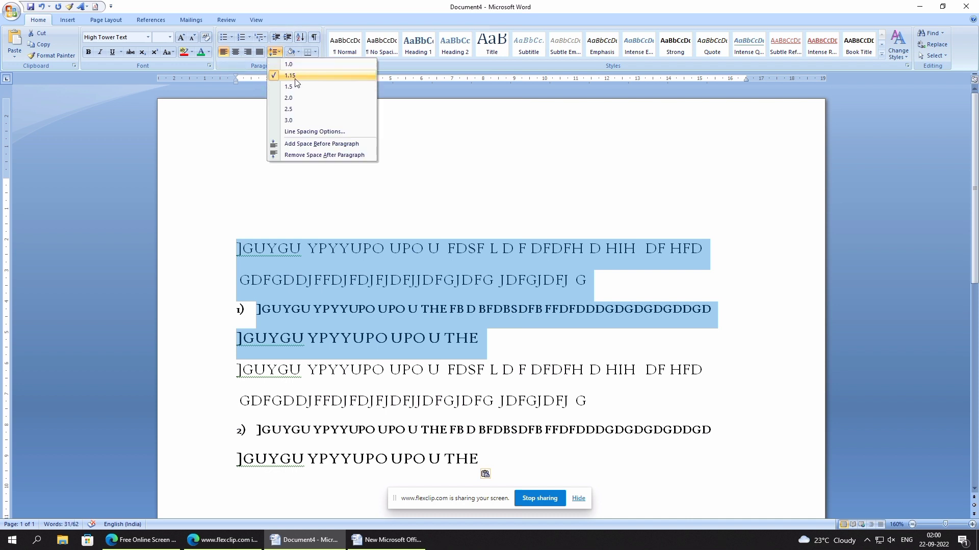
left_click(297, 100)
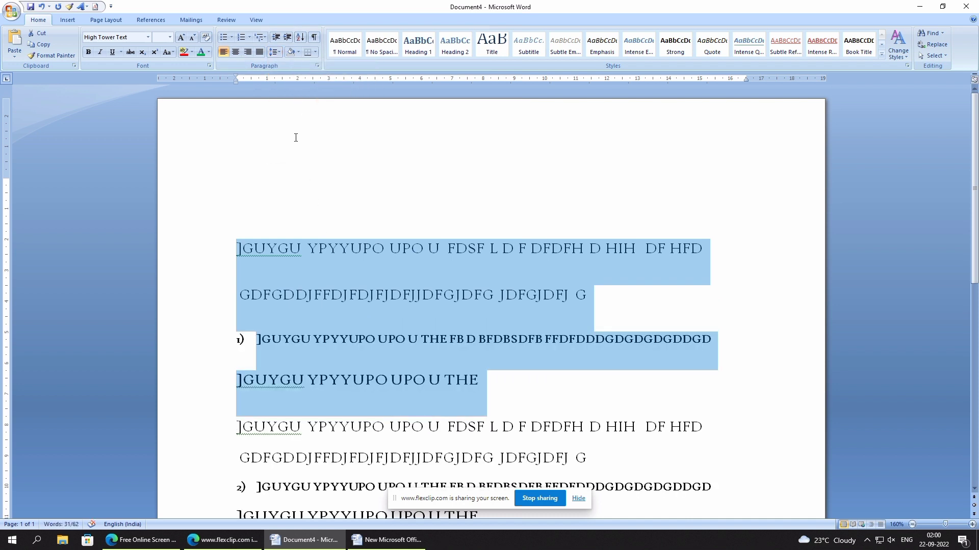
left_click(277, 53)
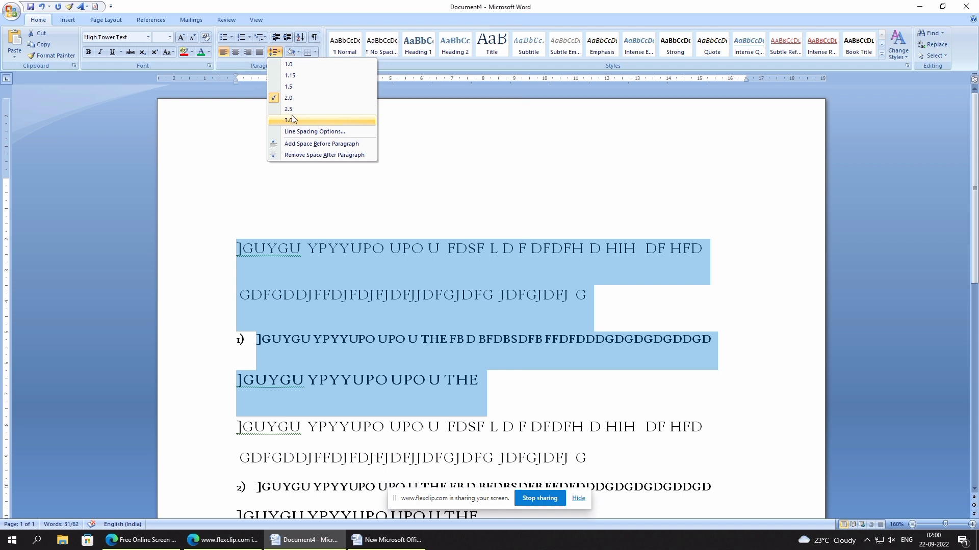
left_click(291, 110)
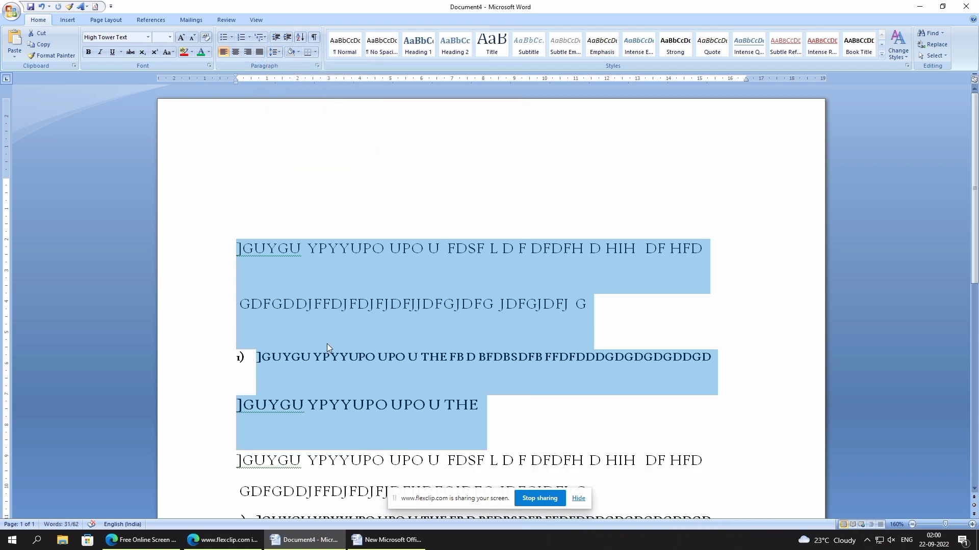
left_click(280, 53)
key("Escape")
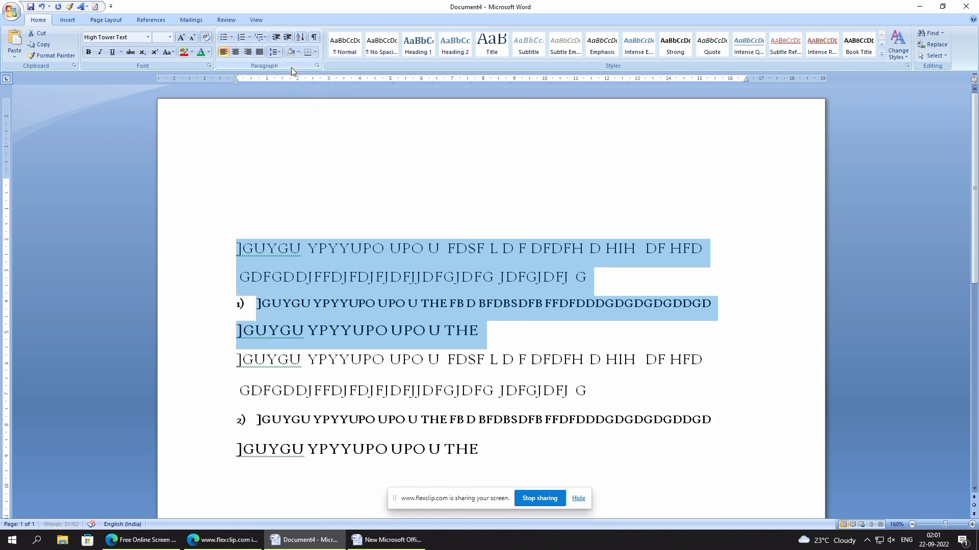
- Shade the first two lines with the standard orange color
left_click(277, 249)
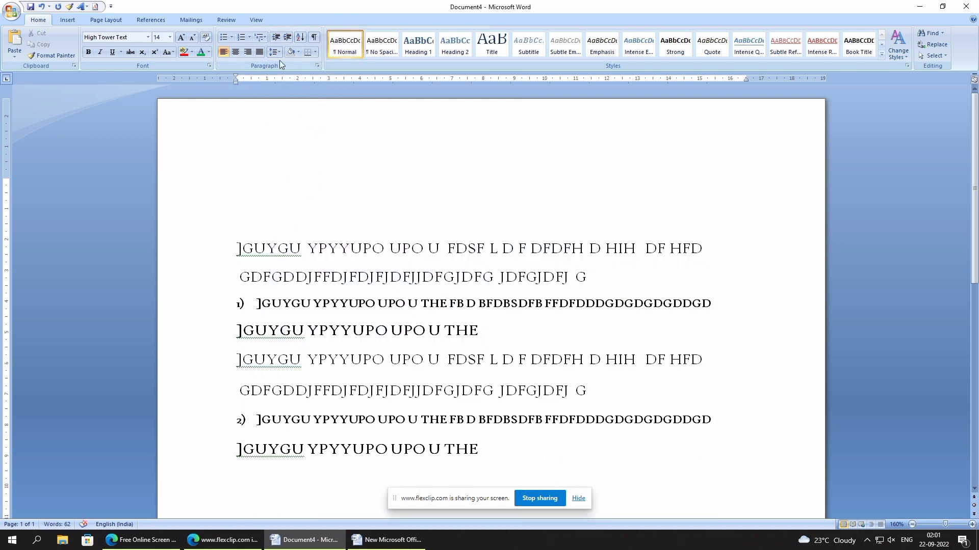
left_click(299, 52)
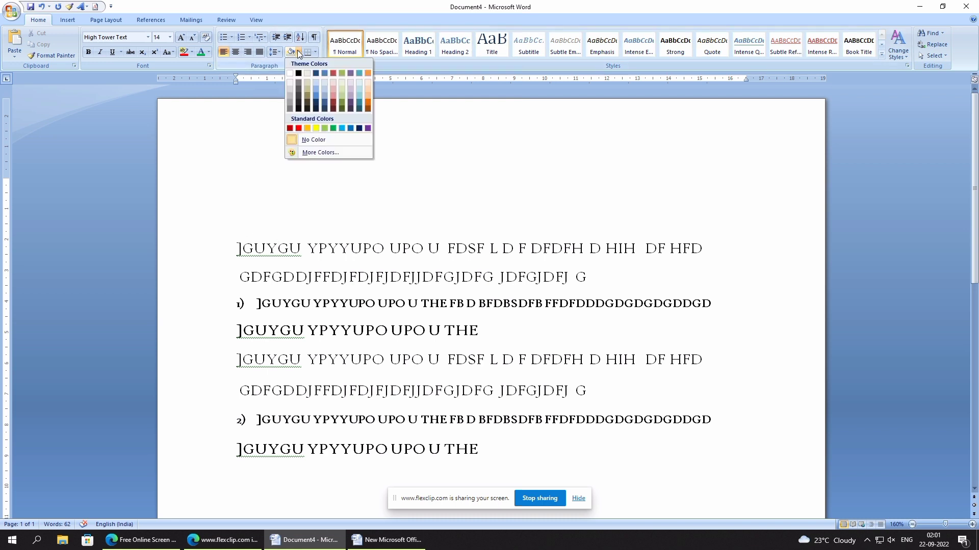
key("Escape")
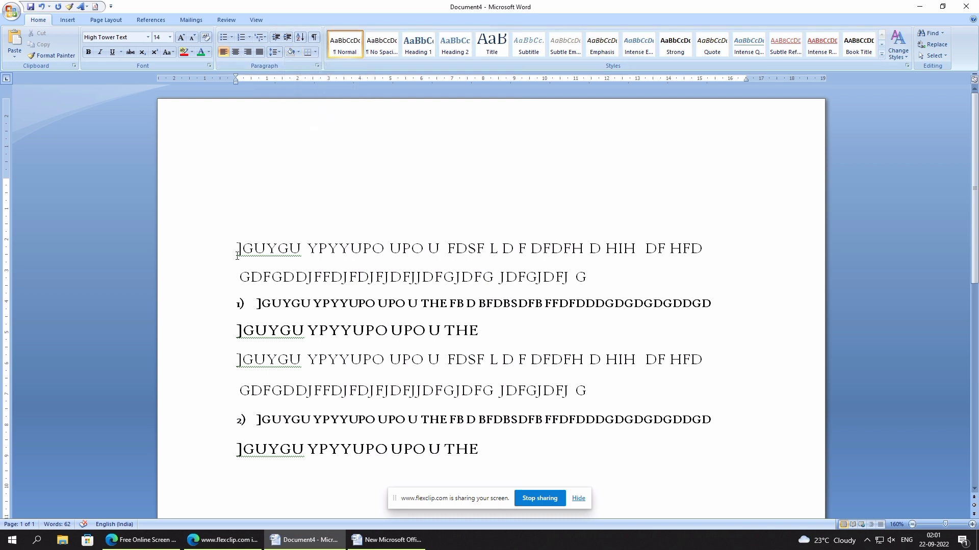
left_click_drag(226, 252, 658, 290)
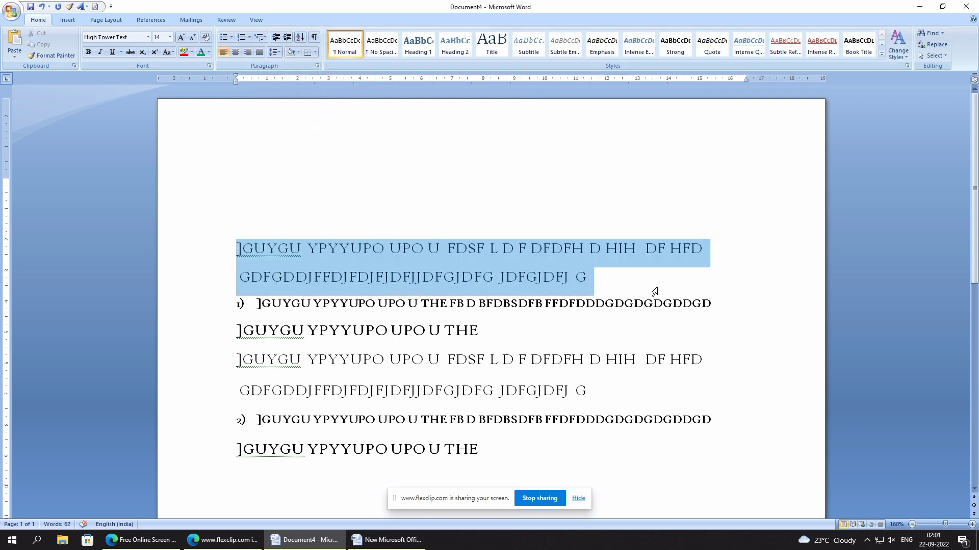
left_click(299, 51)
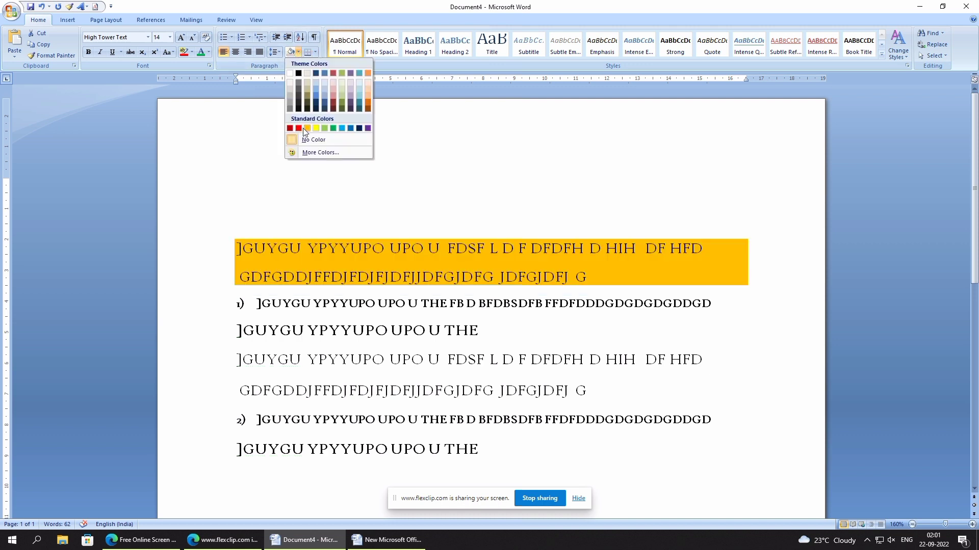
left_click(304, 129)
- Try a right border on the two shaded lines, and undo the orange shading
left_click(315, 52)
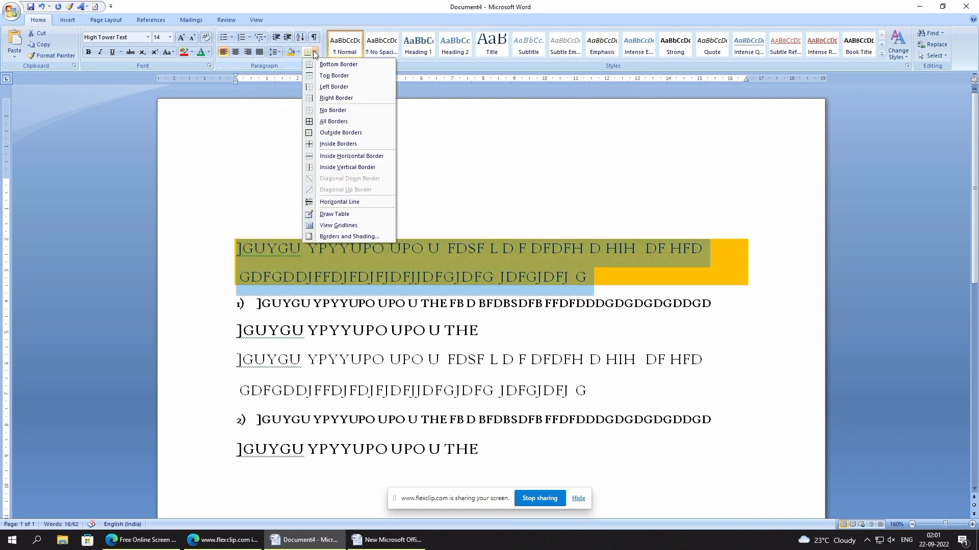
left_click(335, 98)
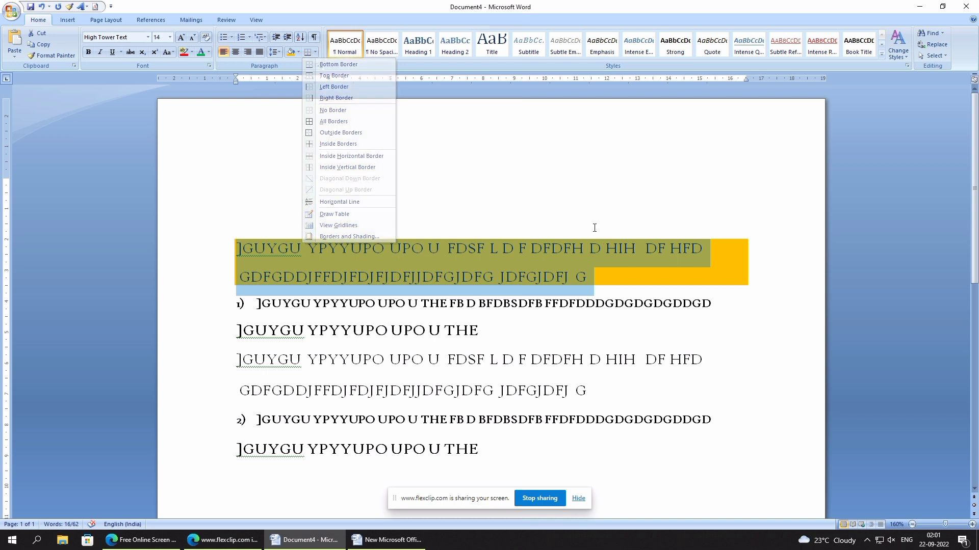
left_click(273, 245)
key("ctrl+z")
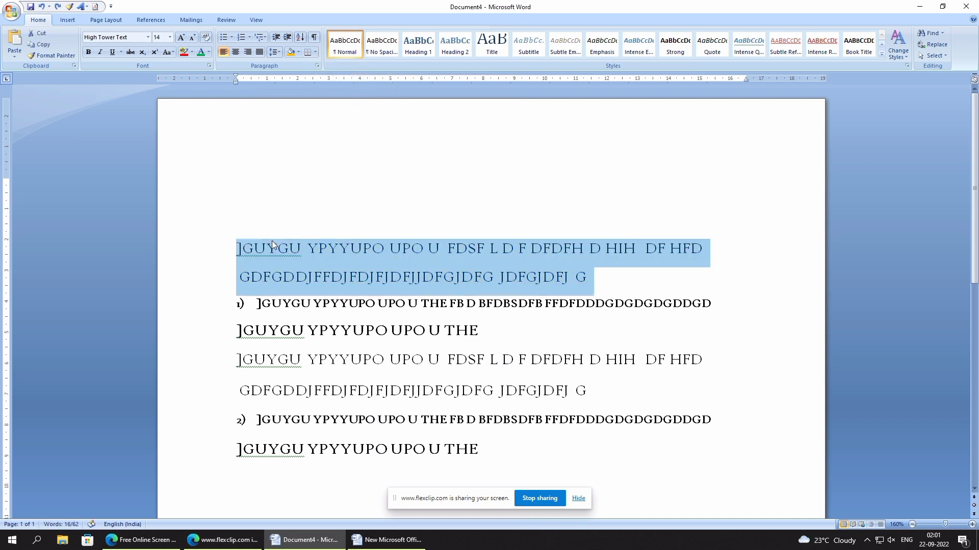
- Try All Borders and Inside Borders on the first two lines, and undo the border changes
left_click_drag(250, 233, 321, 287)
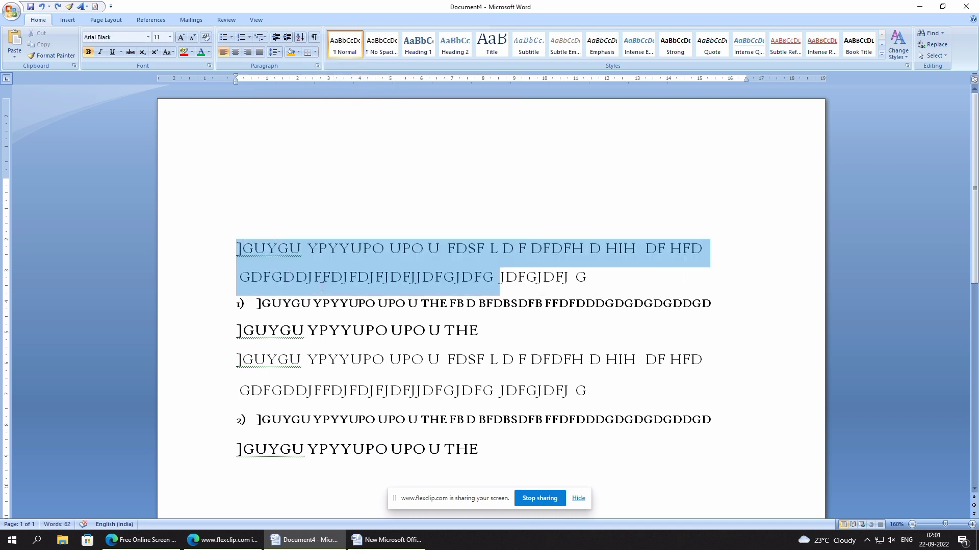
left_click(317, 54)
left_click(320, 122)
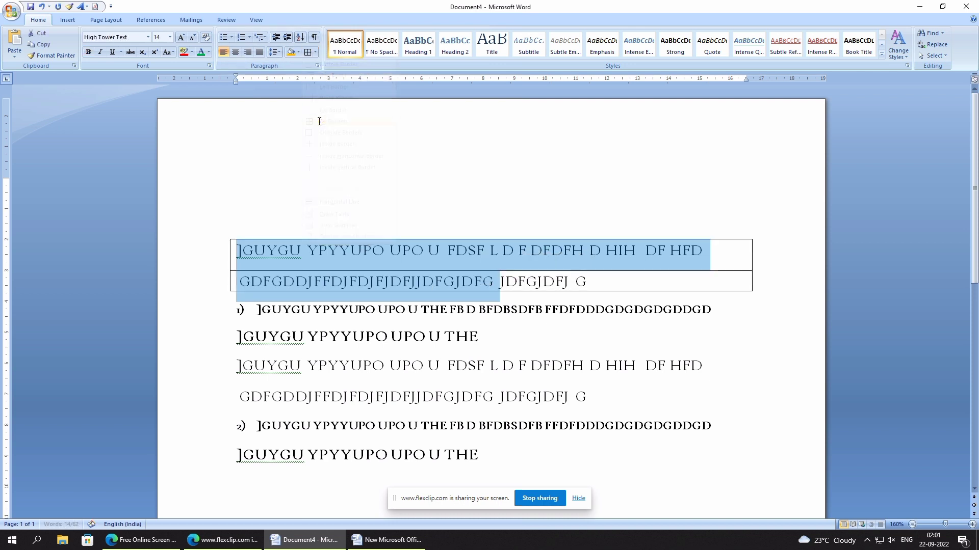
left_click(316, 53)
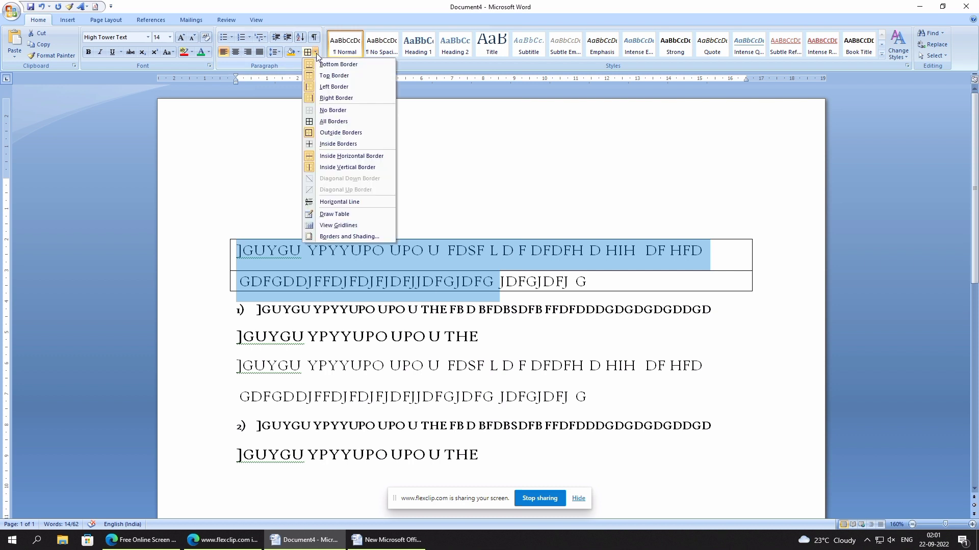
left_click(327, 144)
left_click(421, 168)
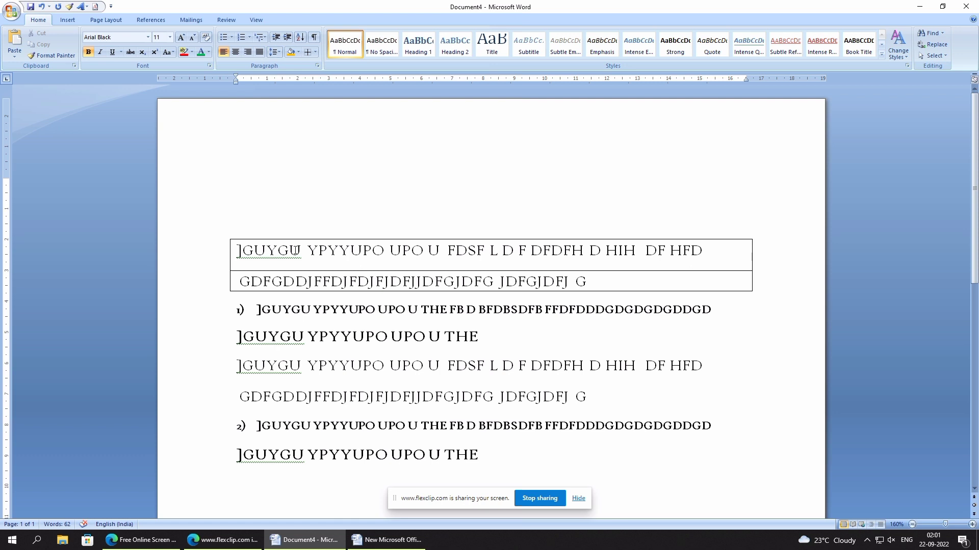
key("ctrl+z")
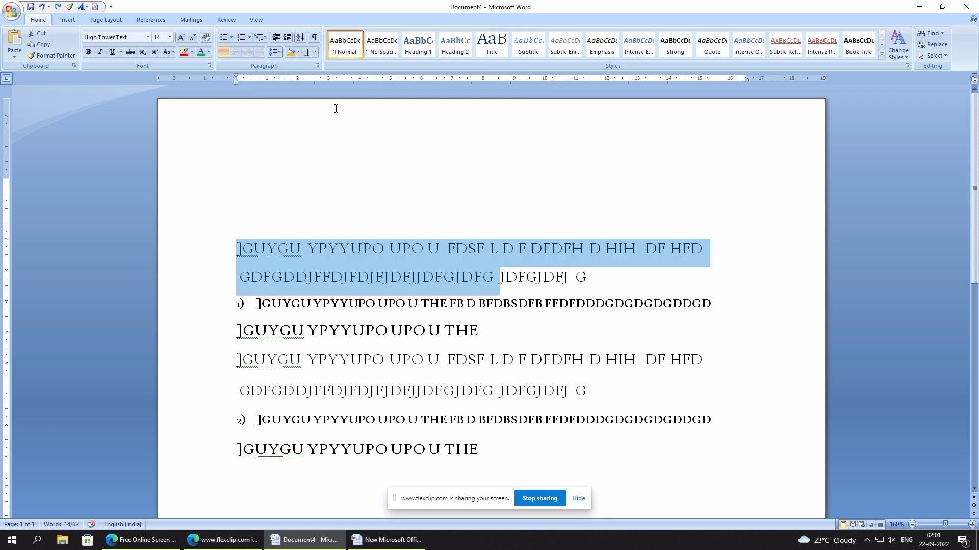
- Try the Normal, No Spacing and Heading 1 to 4 styles on all eight lines, and finish with the Title style
left_click(343, 51)
left_click(359, 218)
left_click_drag(226, 244, 596, 446)
left_click(343, 54)
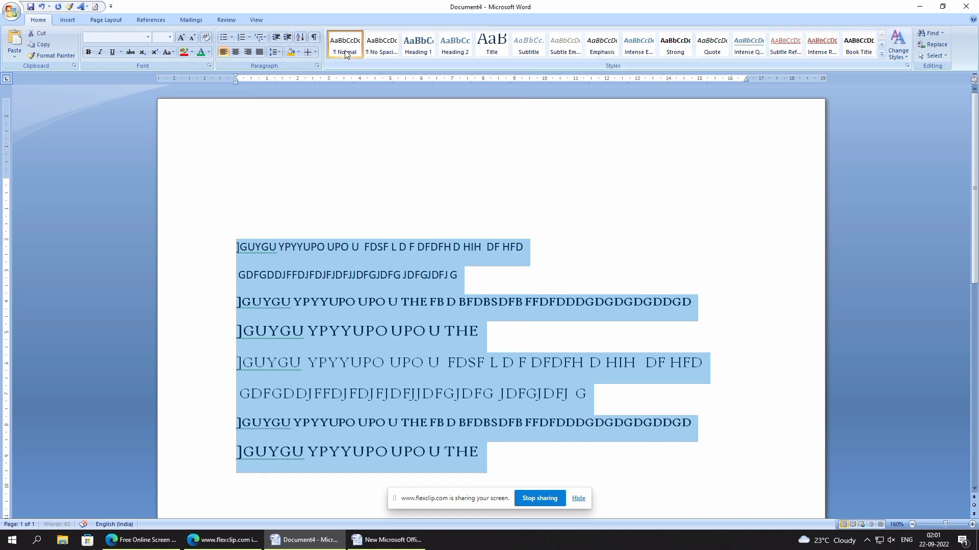
left_click(377, 49)
left_click(419, 48)
left_click(455, 49)
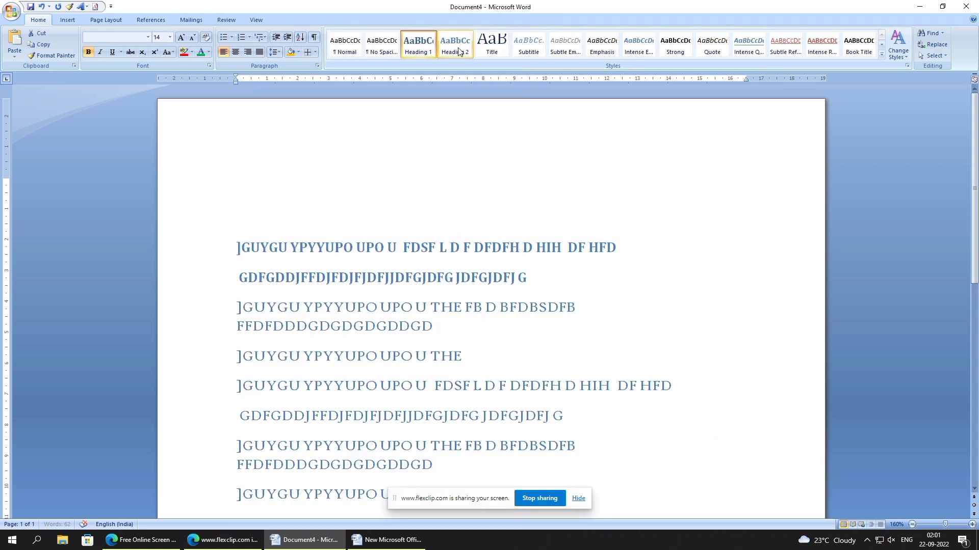
left_click(491, 48)
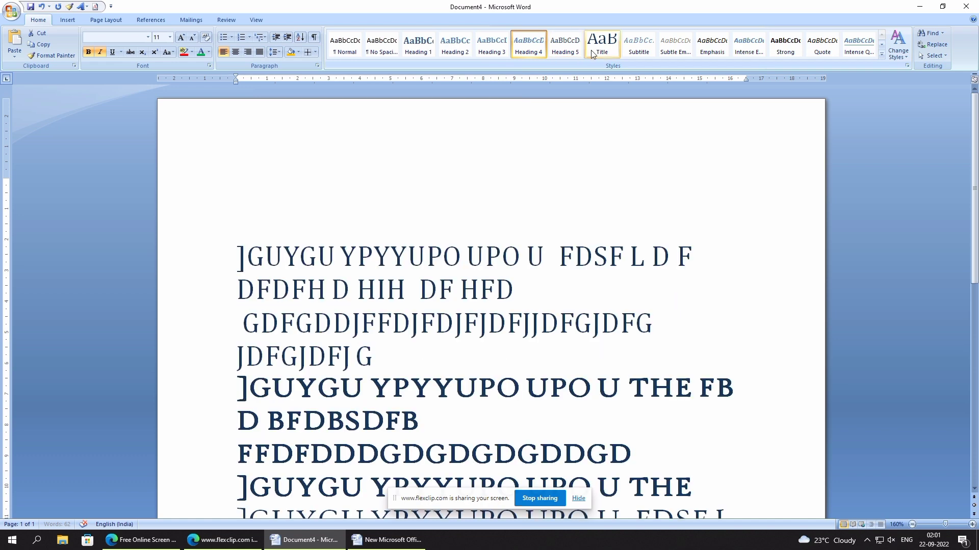
left_click(602, 45)
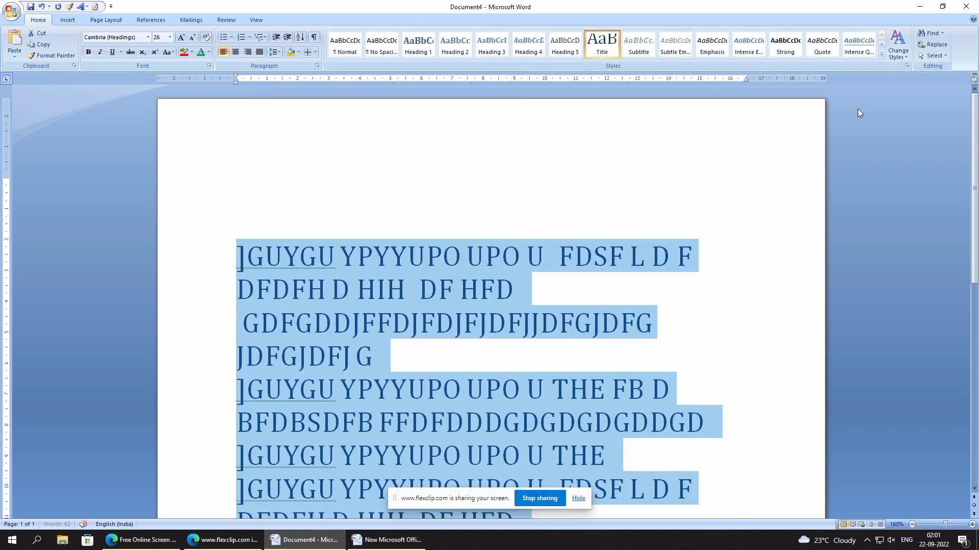
- Apply the built-in Verve theme colors to the document
left_click(900, 53)
mouse_move(912, 70)
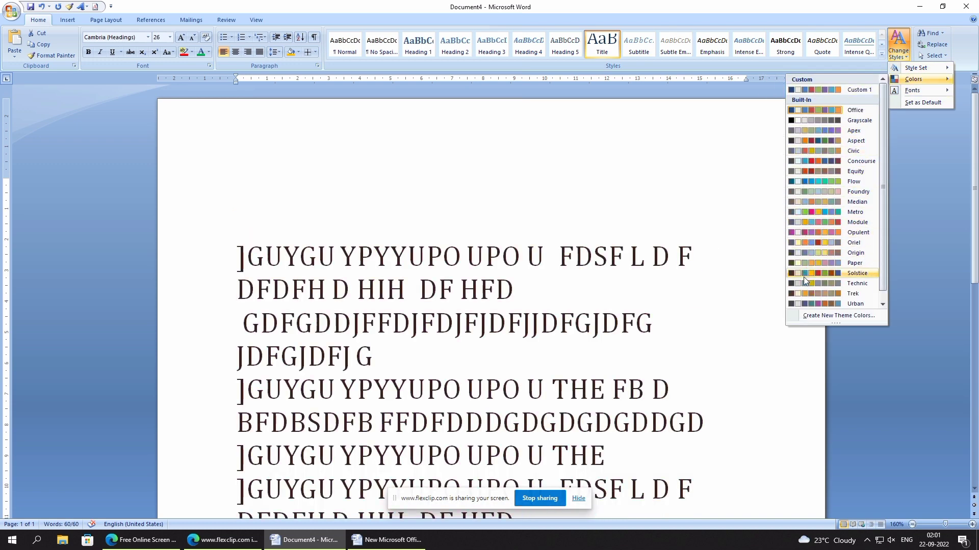
scroll(804, 283, "down", 1)
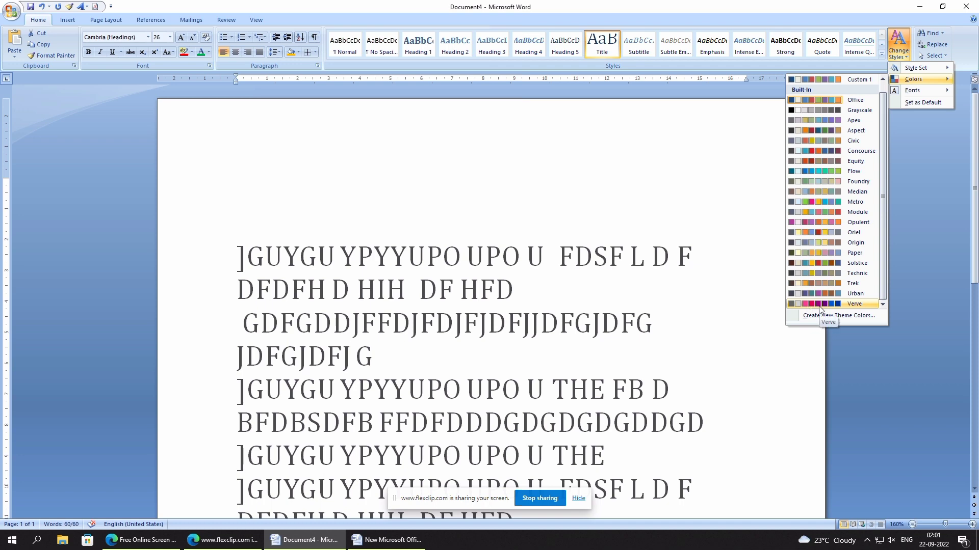
- Preview the built-in theme fonts on all the text without choosing one, and deselect the text
key("ctrl+a")
left_click(898, 46)
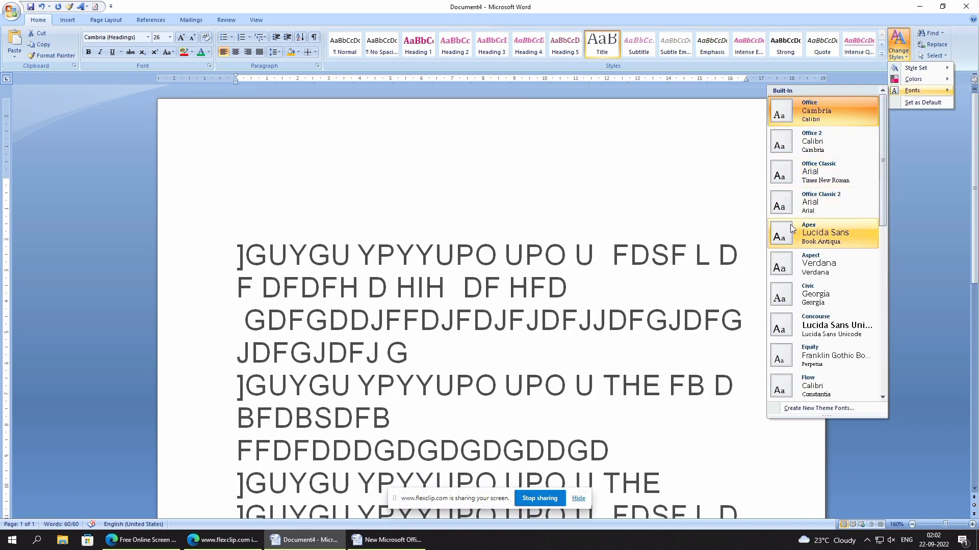
scroll(789, 304, "down", 3)
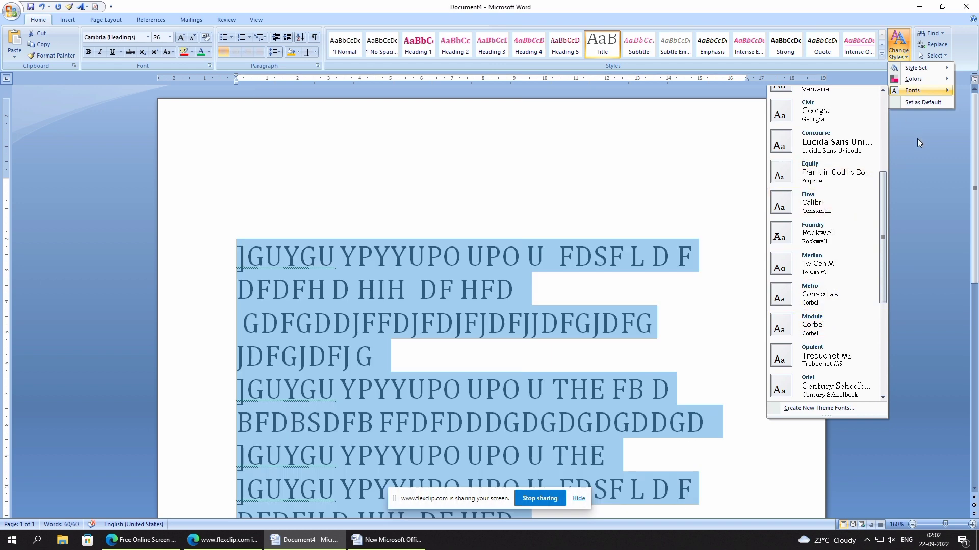
left_click(917, 139)
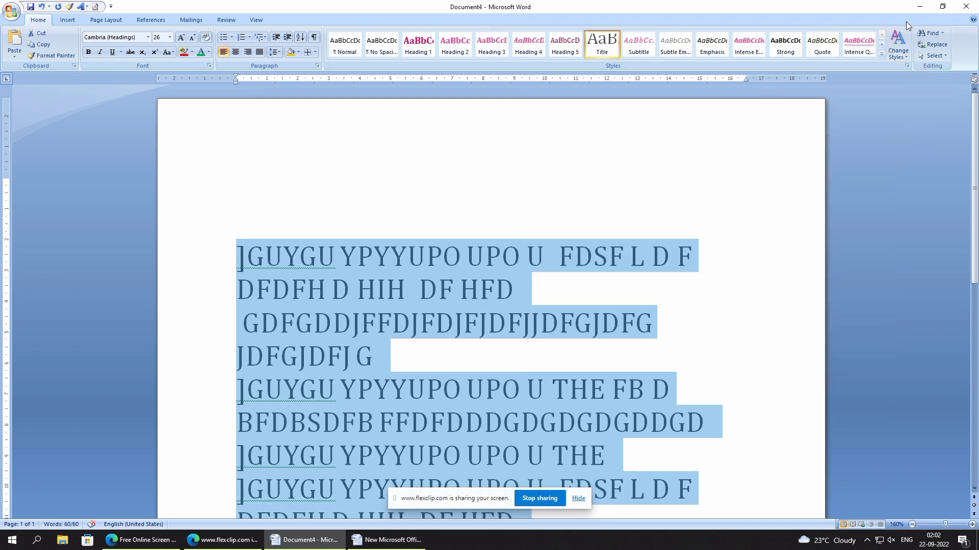
left_click(775, 146)
left_click(678, 255)
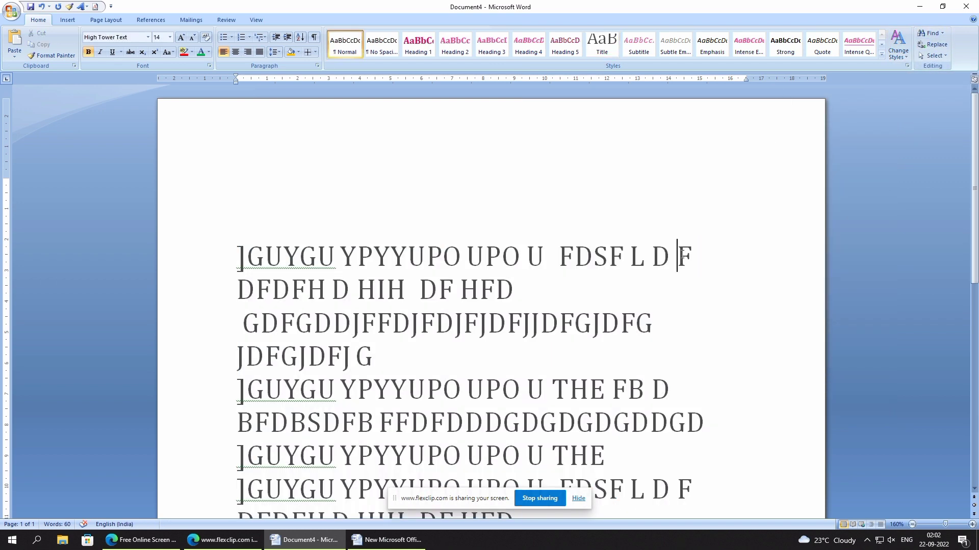
- Find the letter F in the document, step through several matches, and close the search
left_click(929, 33)
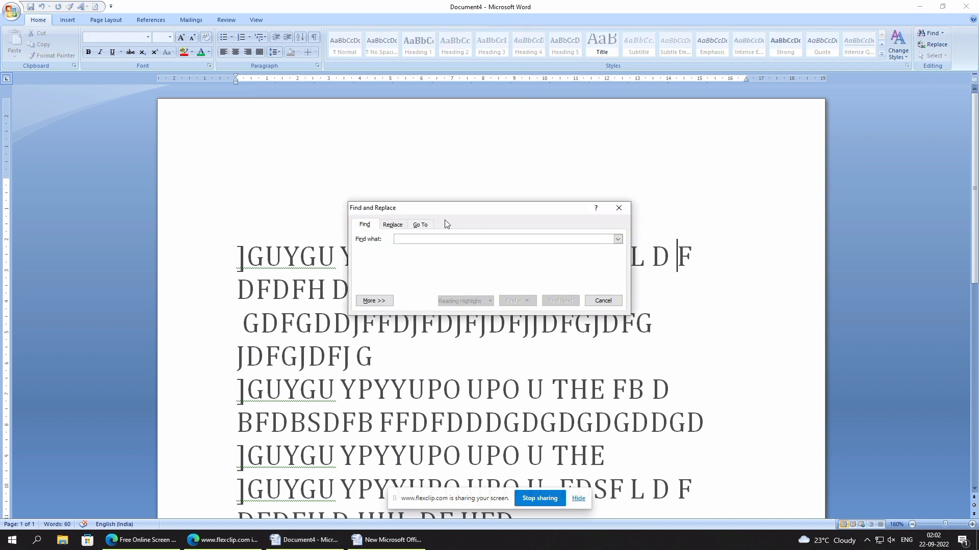
type("F")
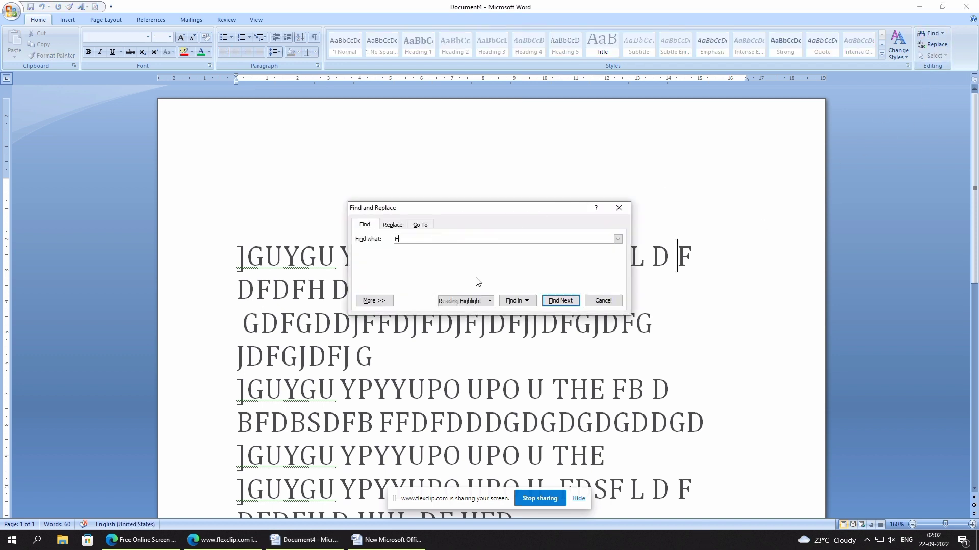
left_click(561, 301)
left_click(560, 301)
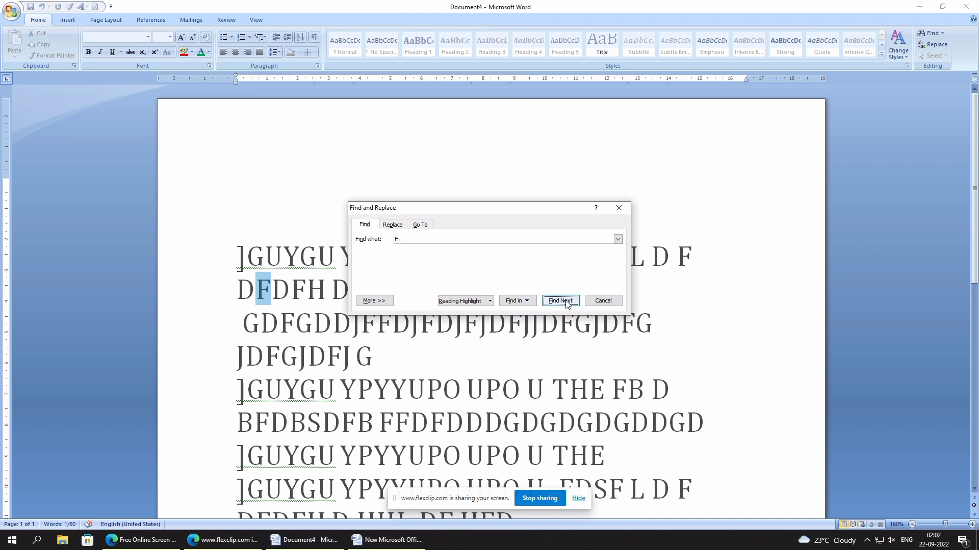
left_click(560, 301)
left_click(565, 302)
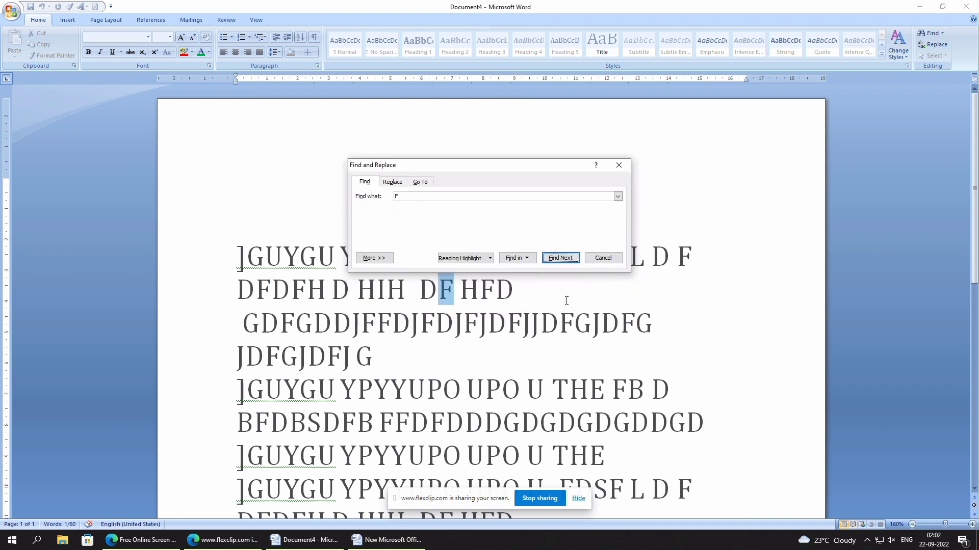
left_click(618, 166)
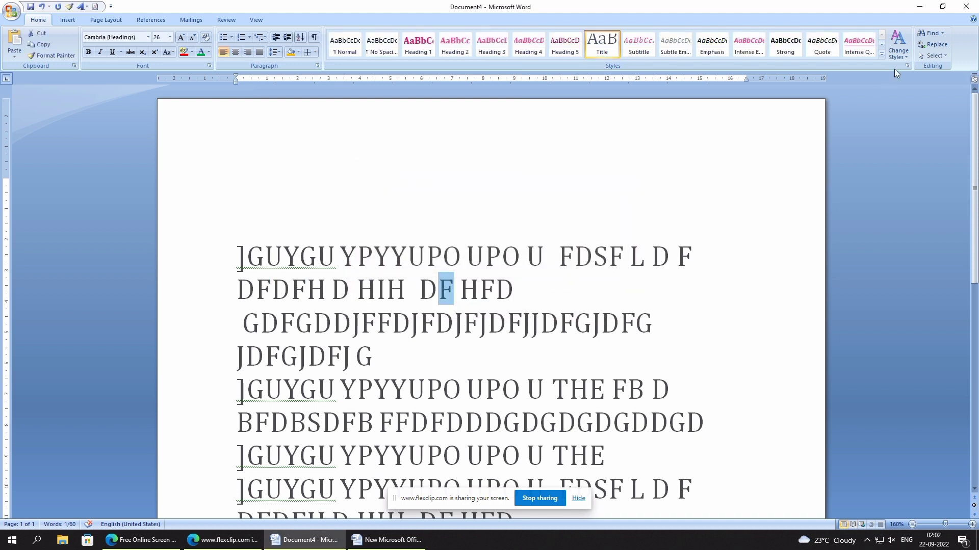
- Set up a replacement of F with GURU and step through the matches in the third line
left_click(933, 44)
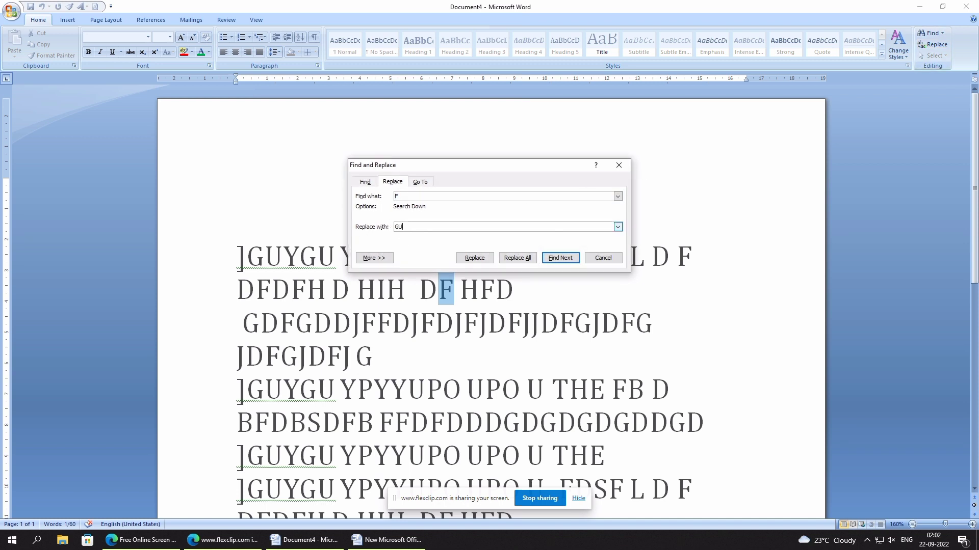
left_click(410, 227)
type("GURU")
left_click(560, 258)
left_click(560, 258)
left_click(560, 259)
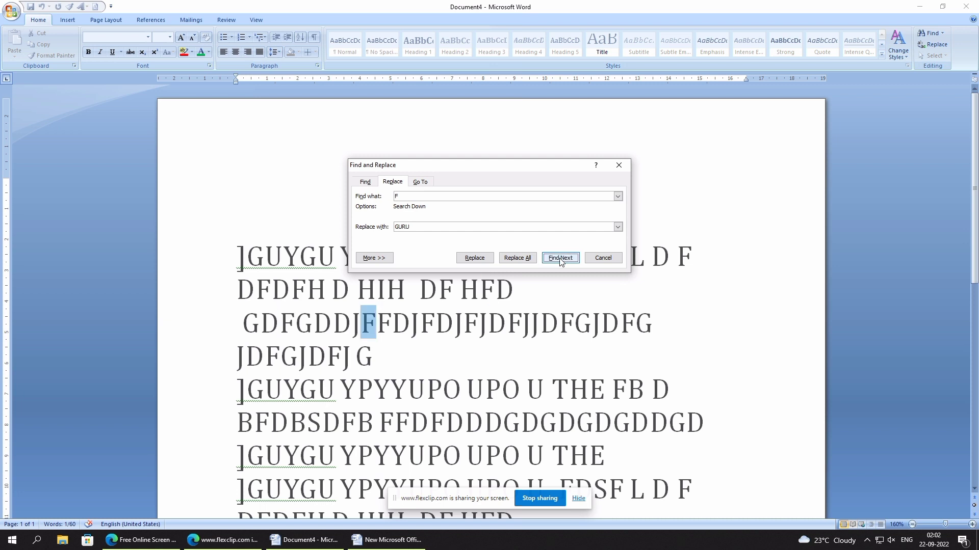
left_click(560, 258)
left_click(560, 258)
left_click(560, 258)
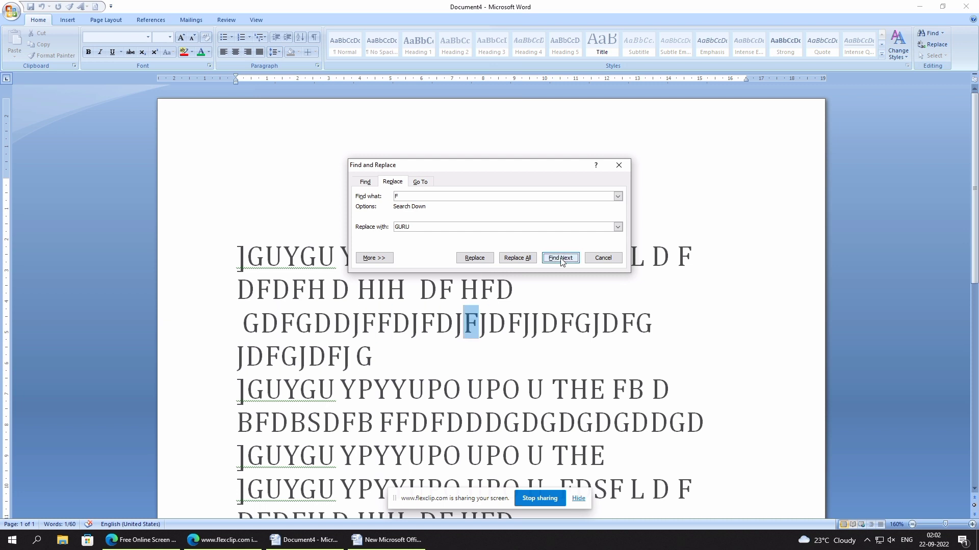
left_click(560, 258)
left_click(561, 259)
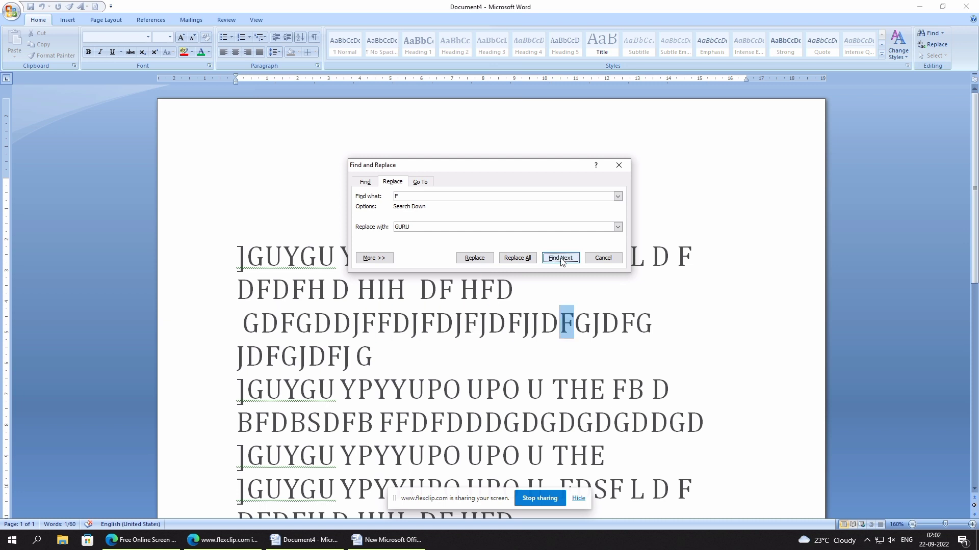
- Replace every F in the document with GURU and close Find and Replace
left_click(511, 258)
left_click(473, 296)
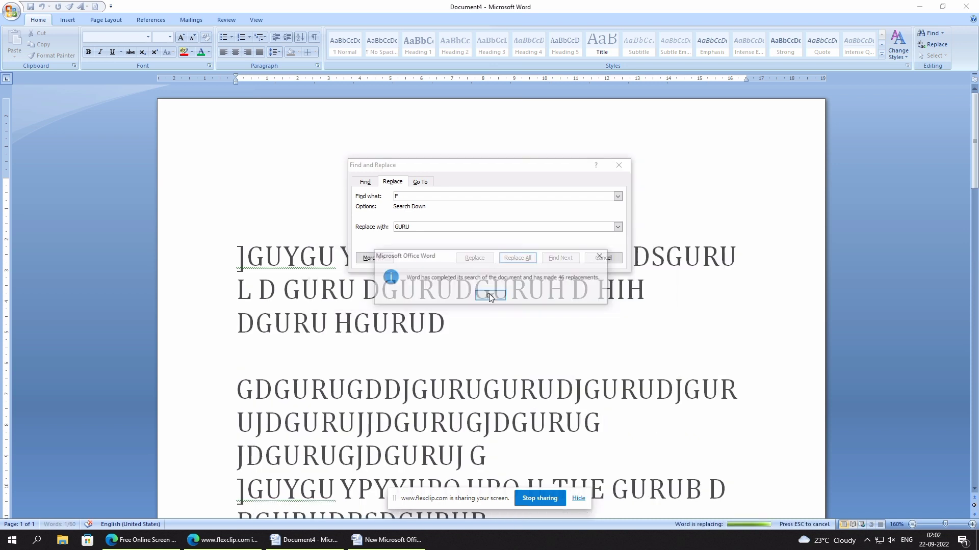
left_click(494, 298)
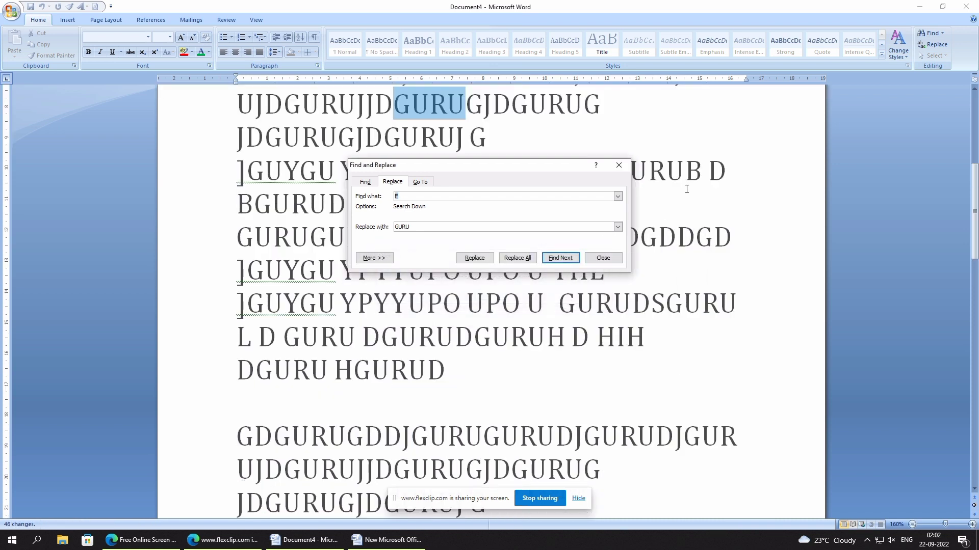
left_click(619, 166)
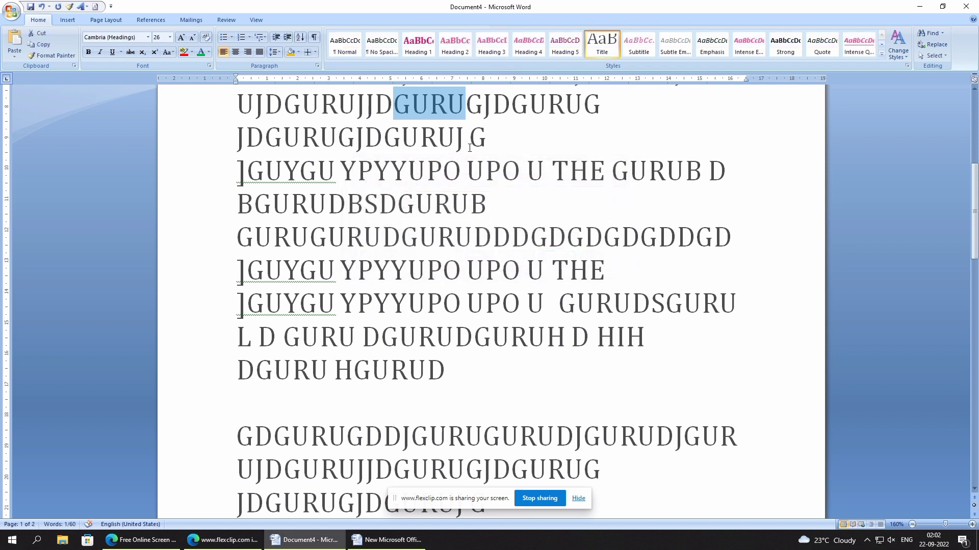
- Examine the replaced GURU text by highlighting occurrences, and view the available text selection options
left_click(425, 108)
left_click_drag(394, 105, 430, 105)
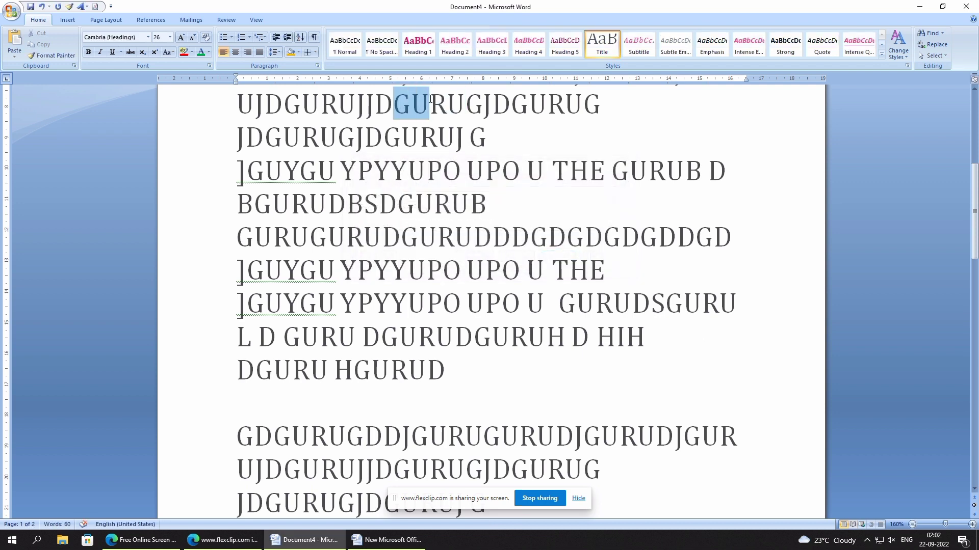
left_click_drag(613, 171, 677, 176)
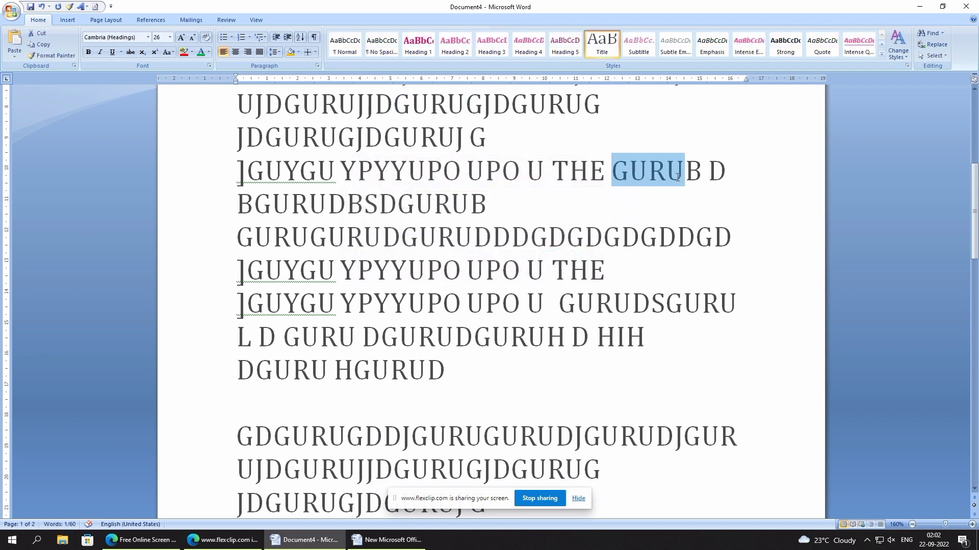
left_click(636, 196)
scroll(720, 177, "up", 2)
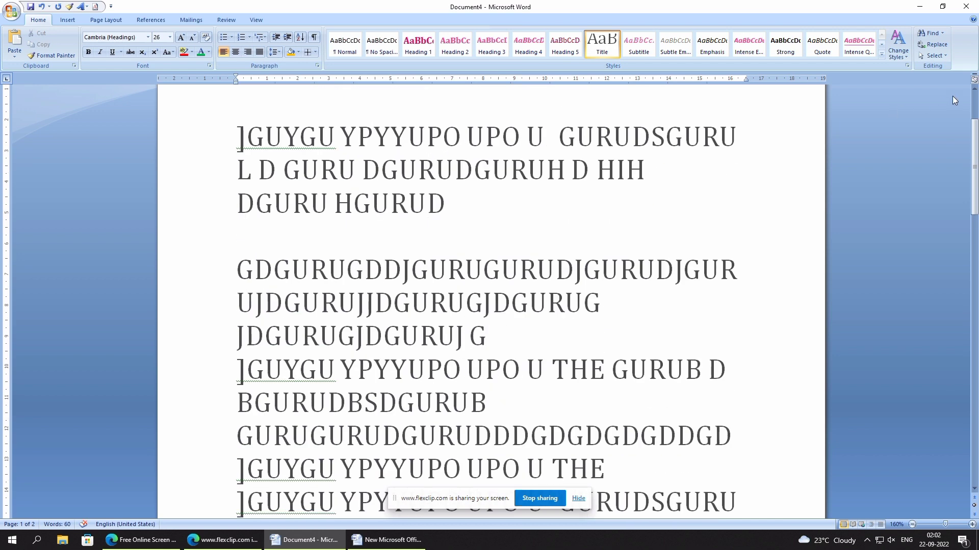
left_click(939, 56)
left_click(482, 286)
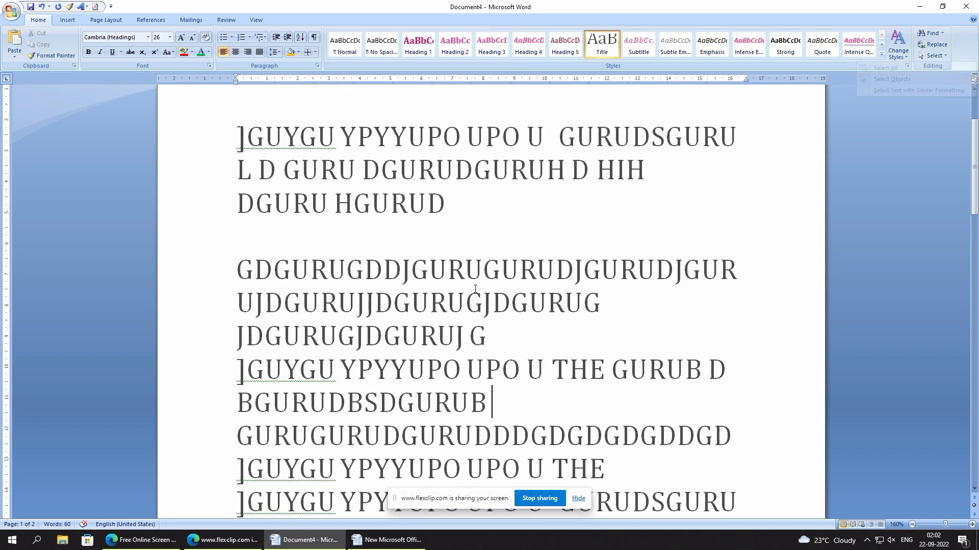